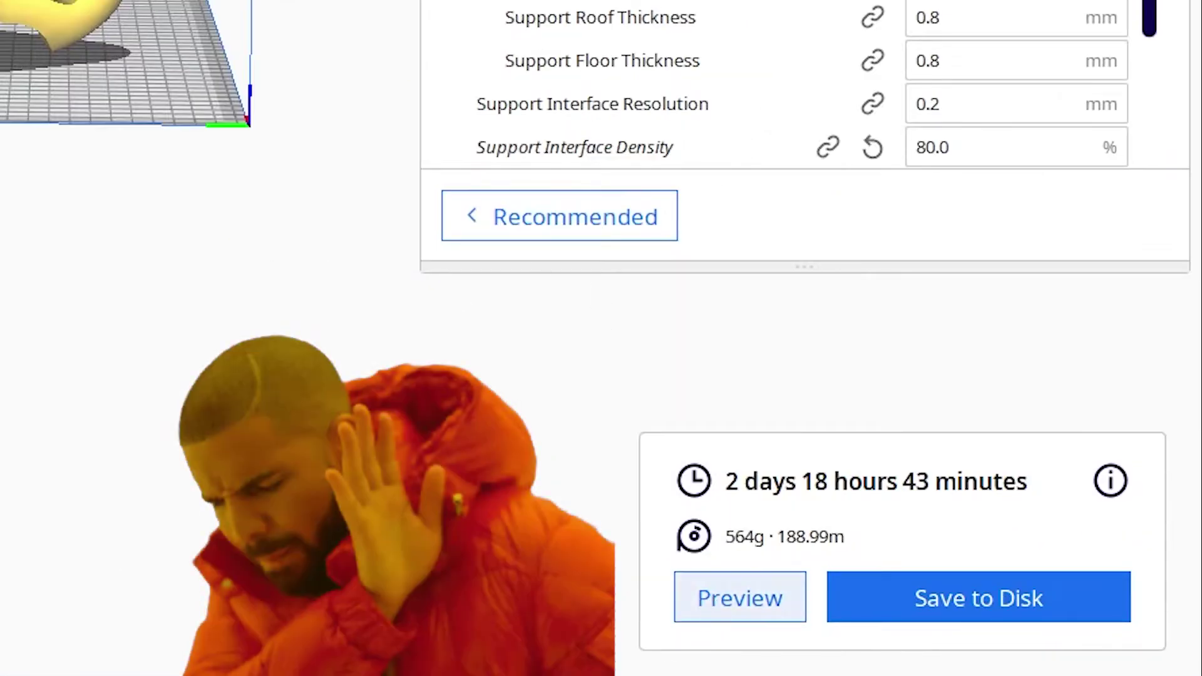
Step: Preview the sliced job as layers: 1 day 18 hours 26 minutes, 346g of filament
left_click(740, 598)
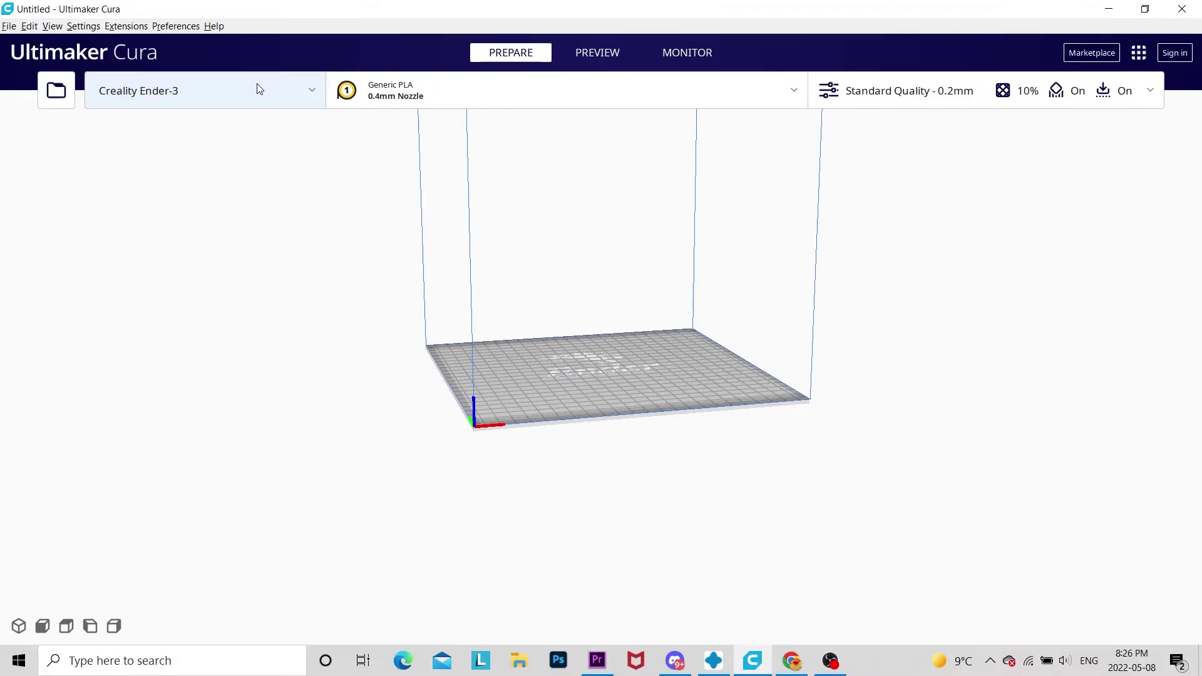
Step: Switch the printer to Creality Ender-5 Plus, then back to Creality Ender-3
left_click(258, 89)
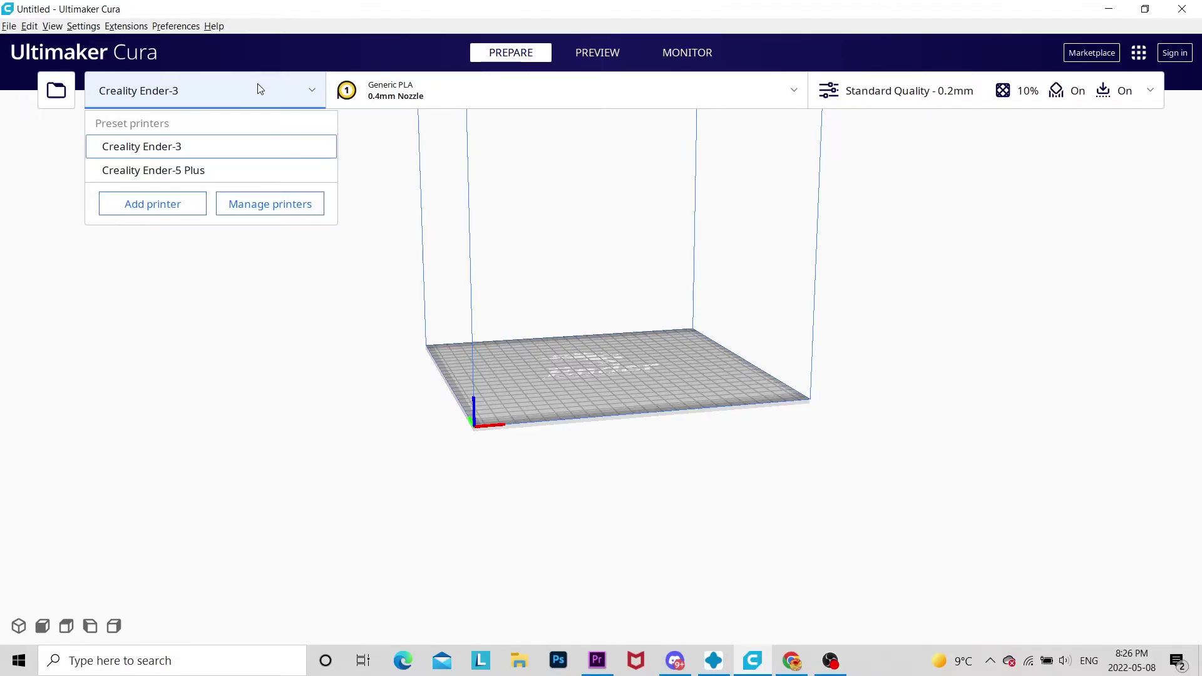
left_click(732, 313)
right_click_drag(636, 362, 601, 301)
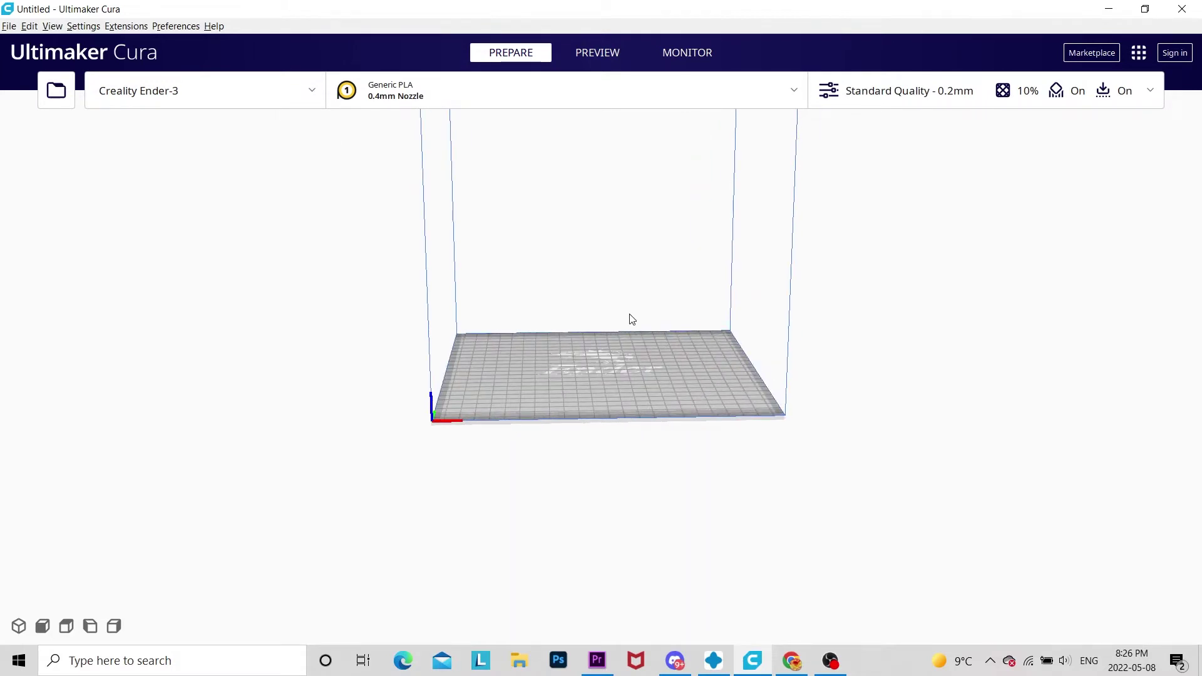
left_click(269, 91)
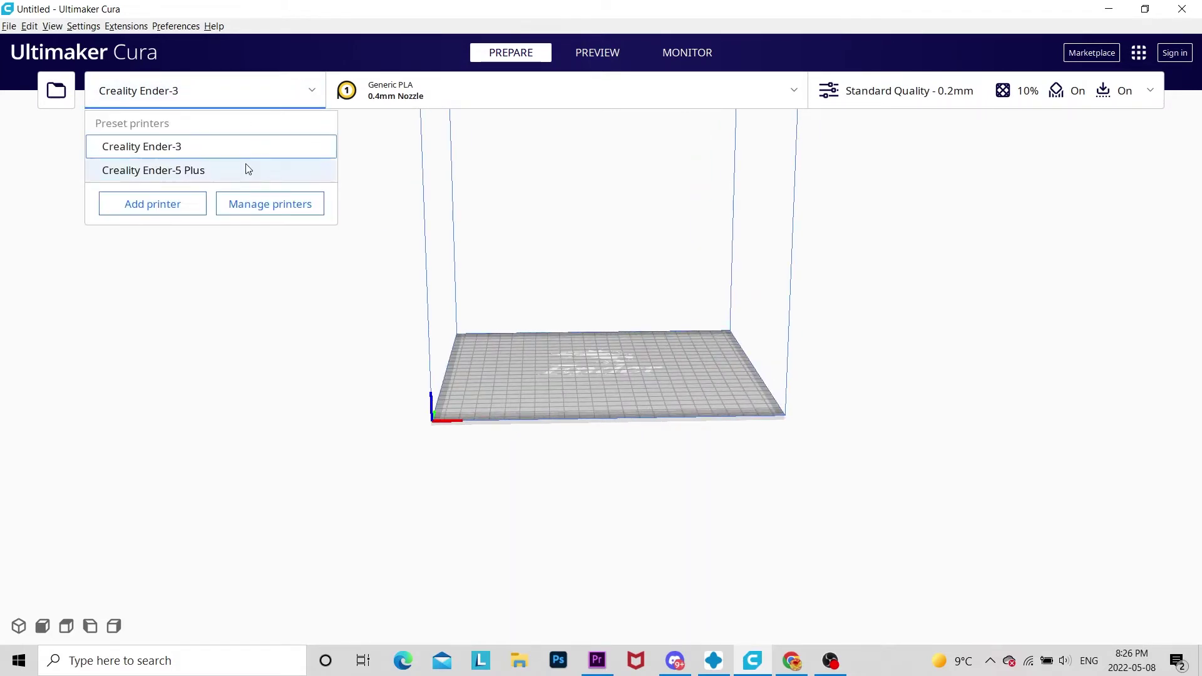
left_click(261, 170)
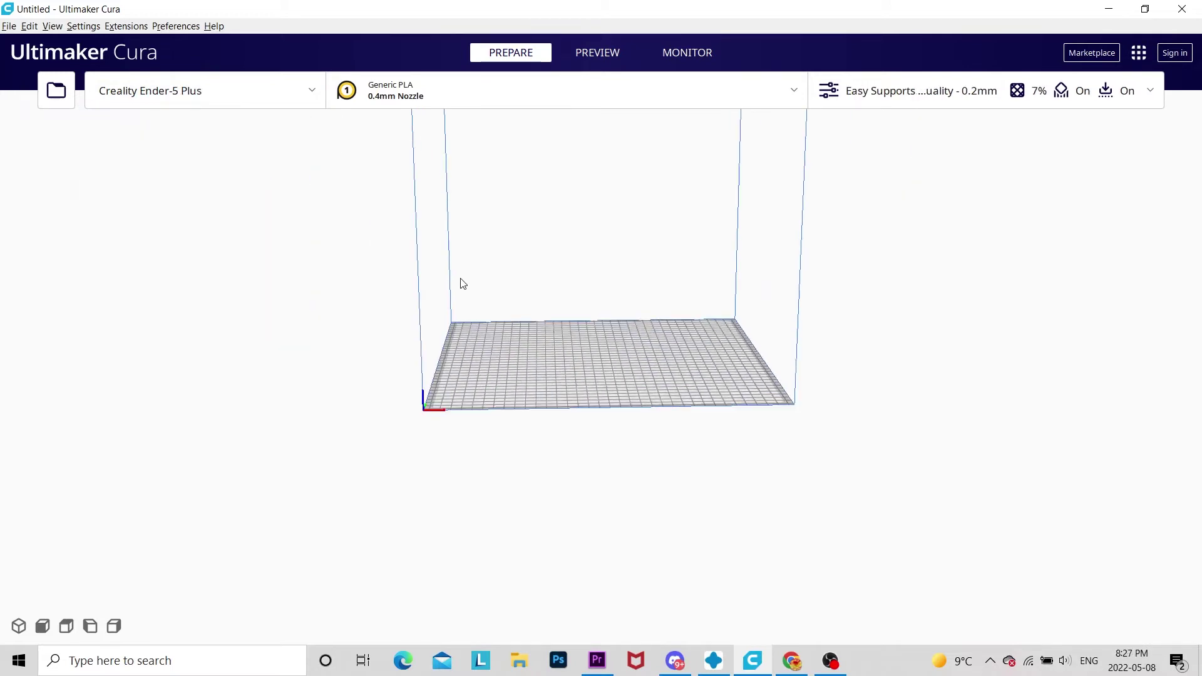
left_click(209, 103)
left_click(208, 147)
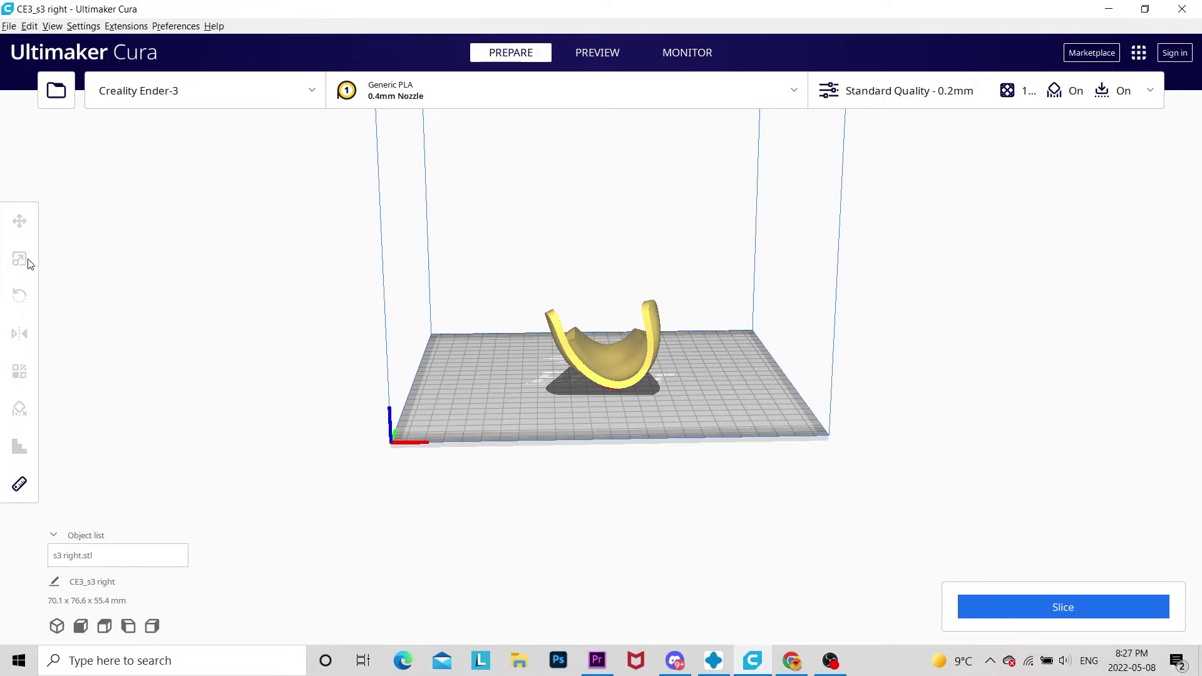
Step: Select and deselect the model, then show the Custom print settings list
left_click(557, 351)
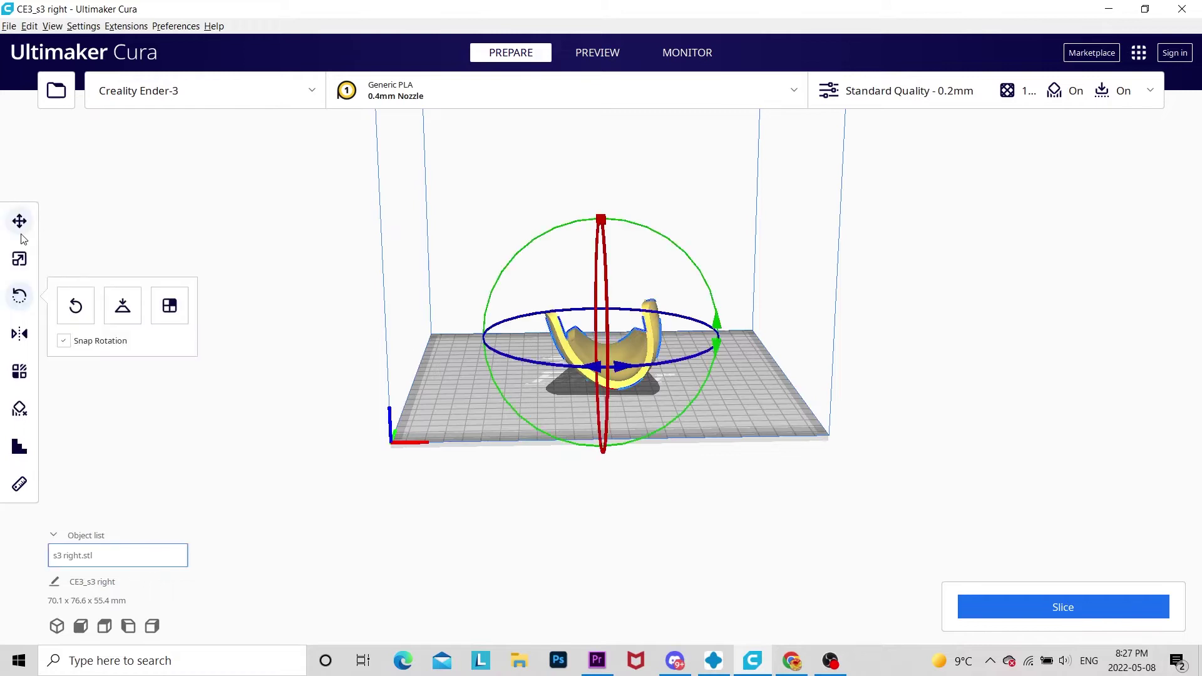
left_click(147, 254)
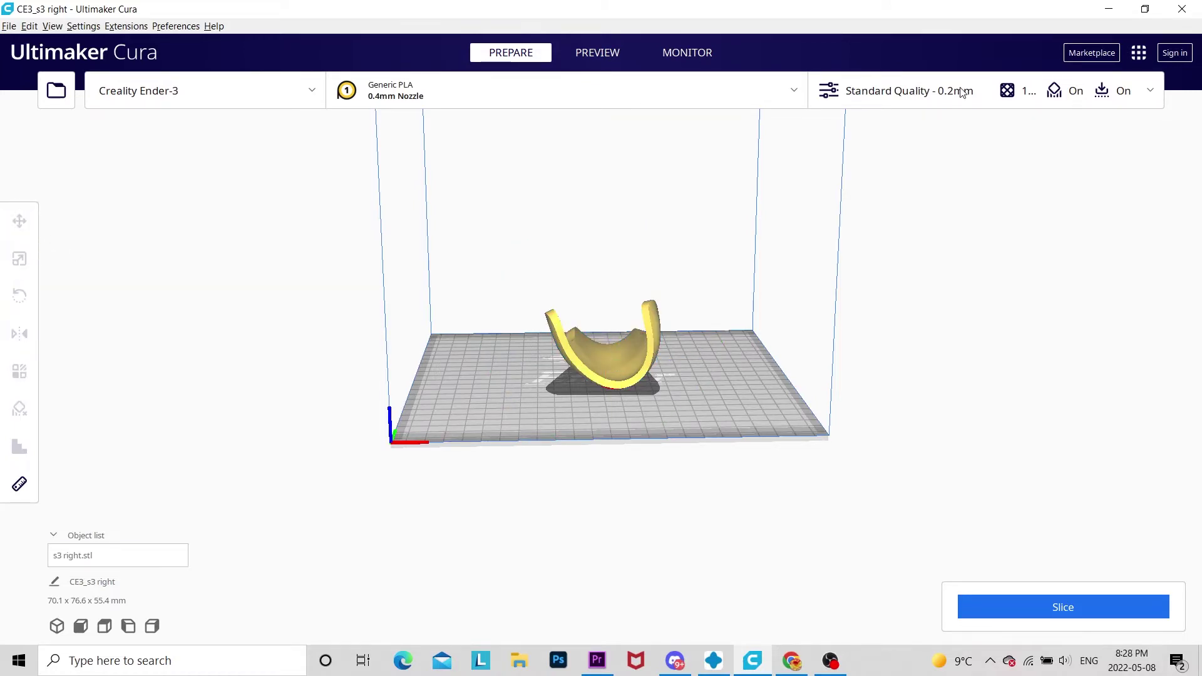
left_click(962, 92)
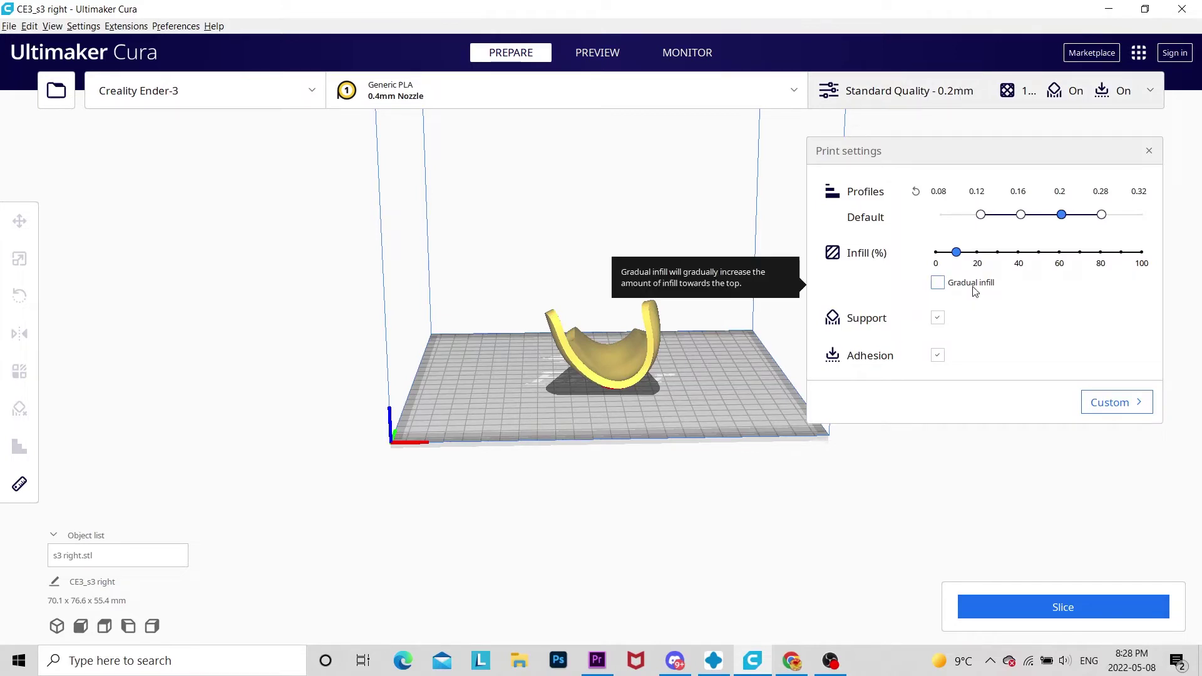
left_click(1118, 399)
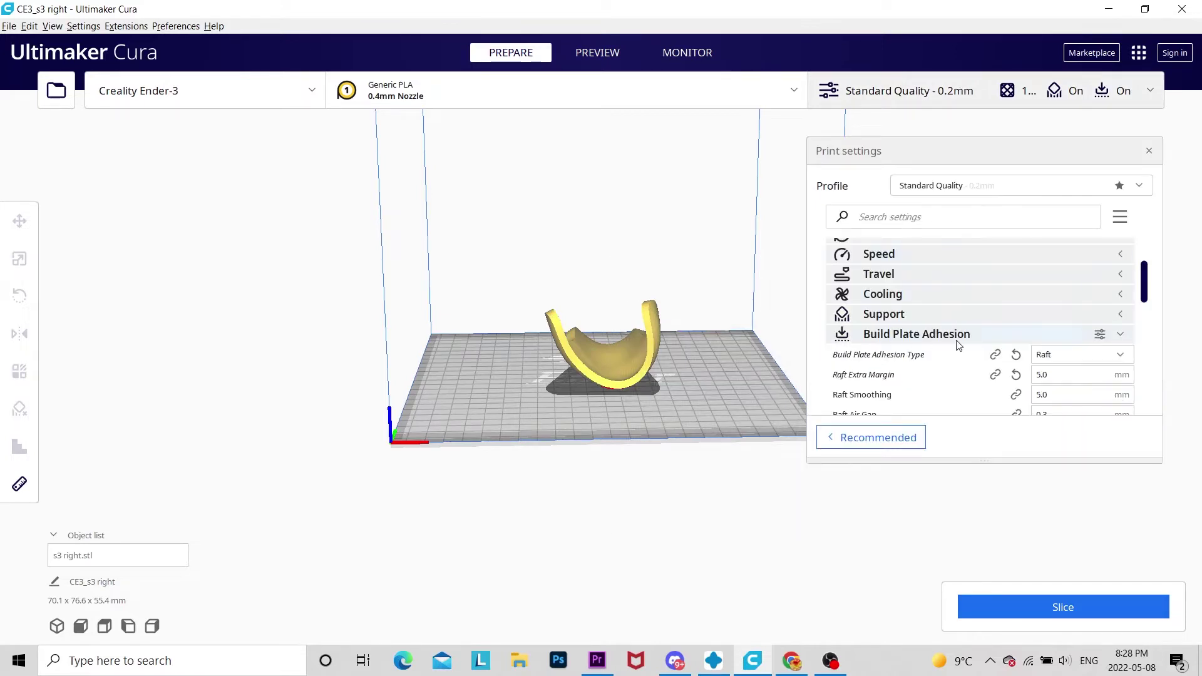
Step: Collapse Build Plate Adhesion and open the Walls setting-visibility preferences
scroll(958, 341, "up", 3)
scroll(955, 341, "down", 3)
scroll(1087, 395, "up", 3)
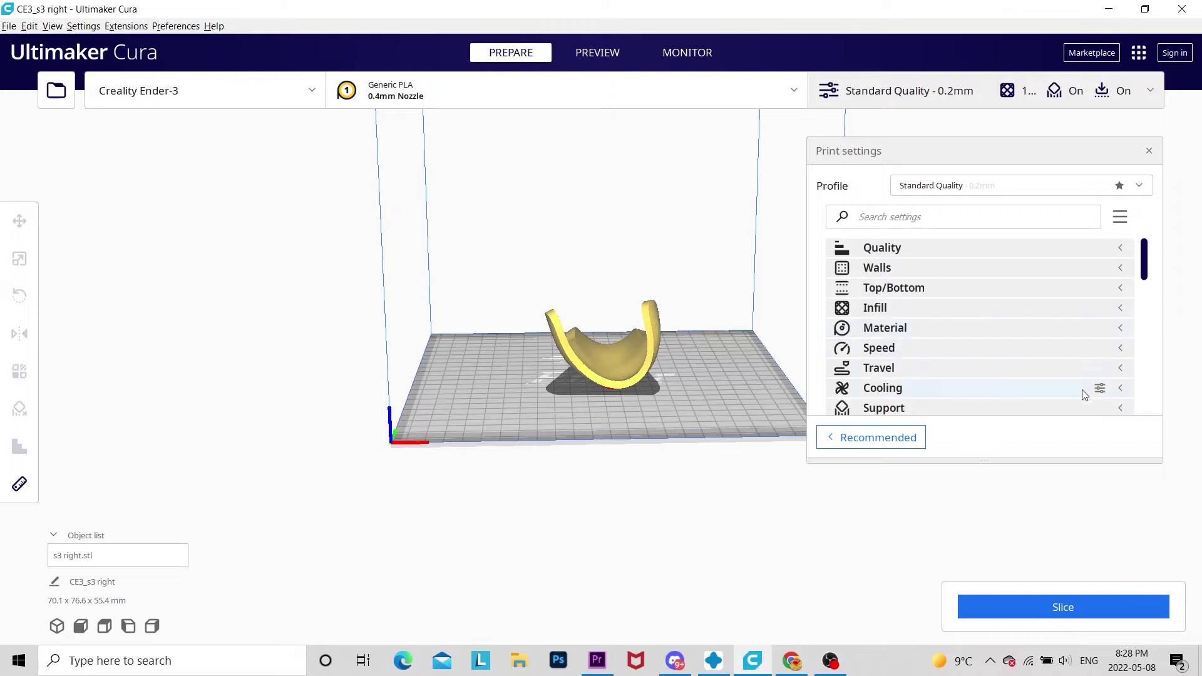
scroll(1100, 381, "down", 2)
left_click(1100, 381)
scroll(994, 340, "up", 2)
left_click(1100, 269)
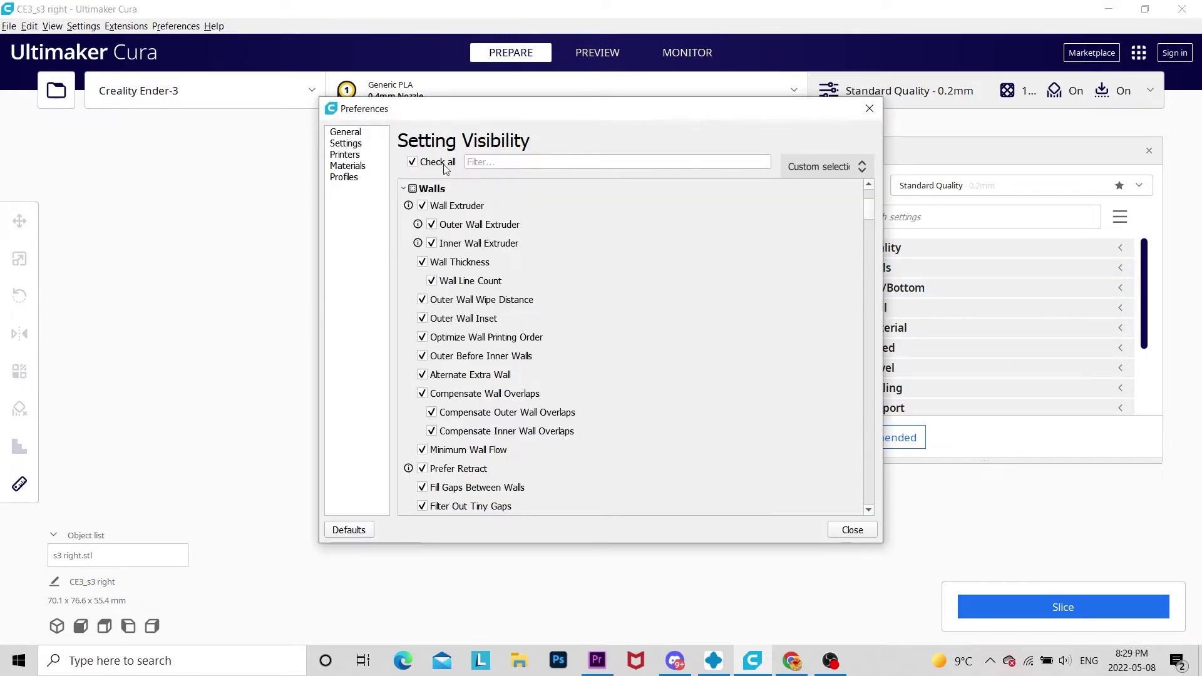
Step: Untick and retick Check all so every setting stays visible, then close Preferences
scroll(499, 279, "down", 10)
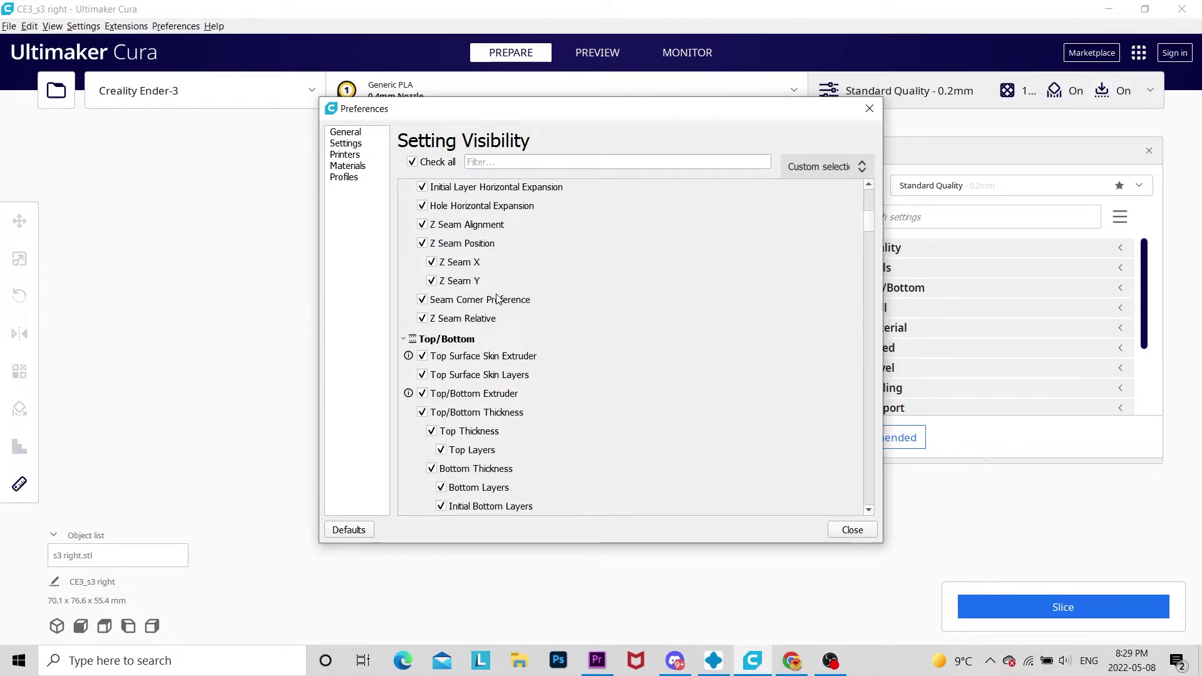
scroll(501, 294, "up", 9)
scroll(503, 303, "up", 6)
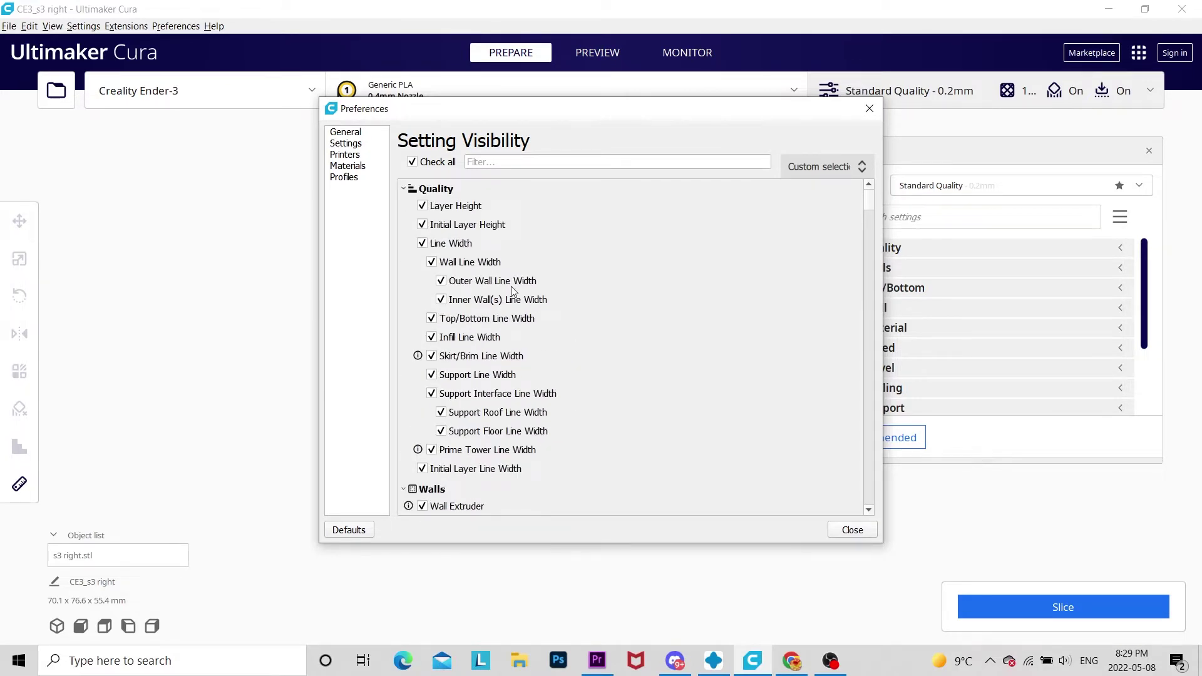
scroll(618, 297, "down", 5)
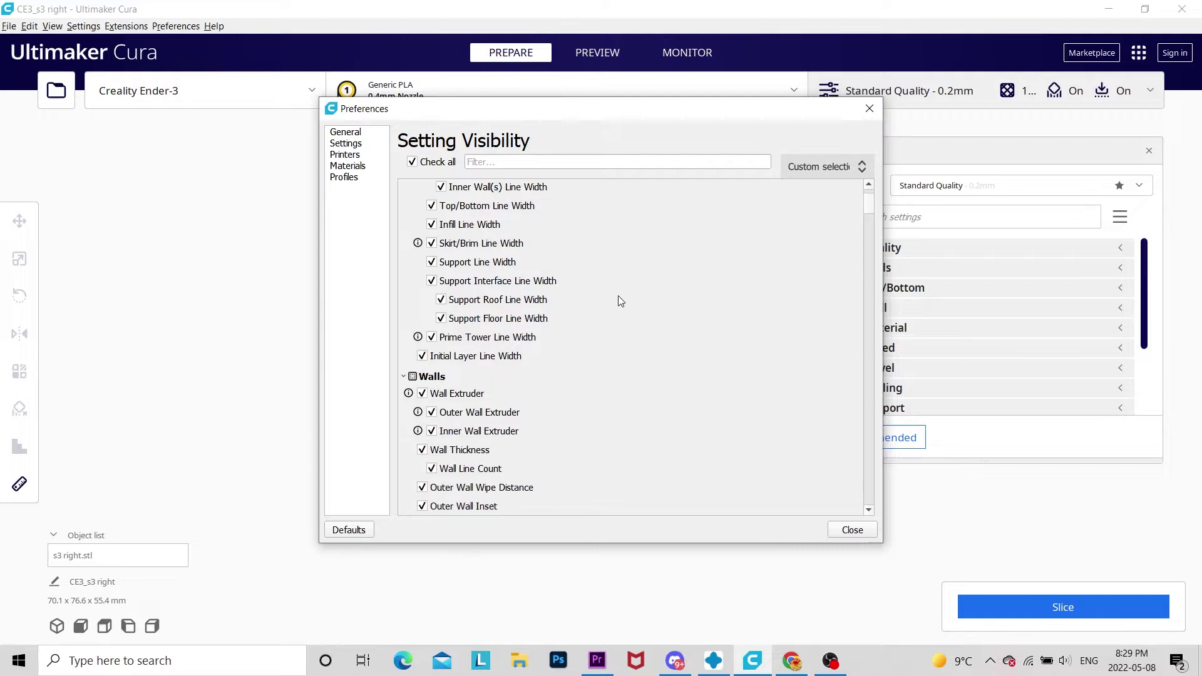
scroll(597, 329, "down", 3)
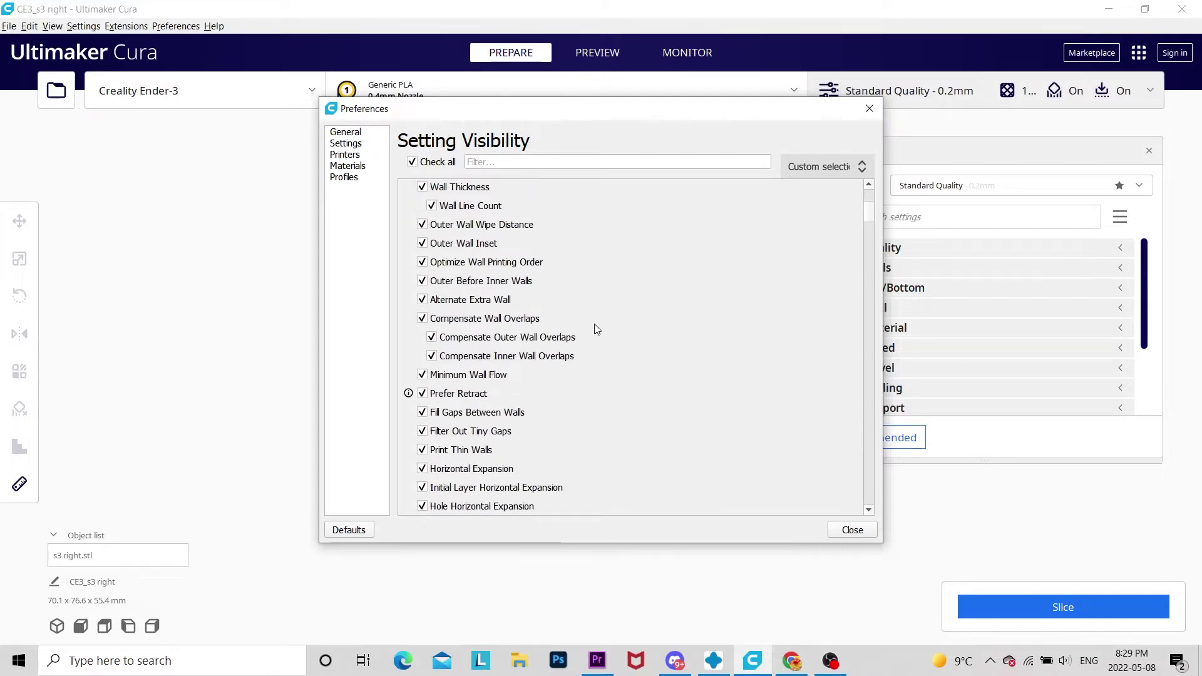
scroll(596, 329, "up", 3)
scroll(595, 326, "up", 4)
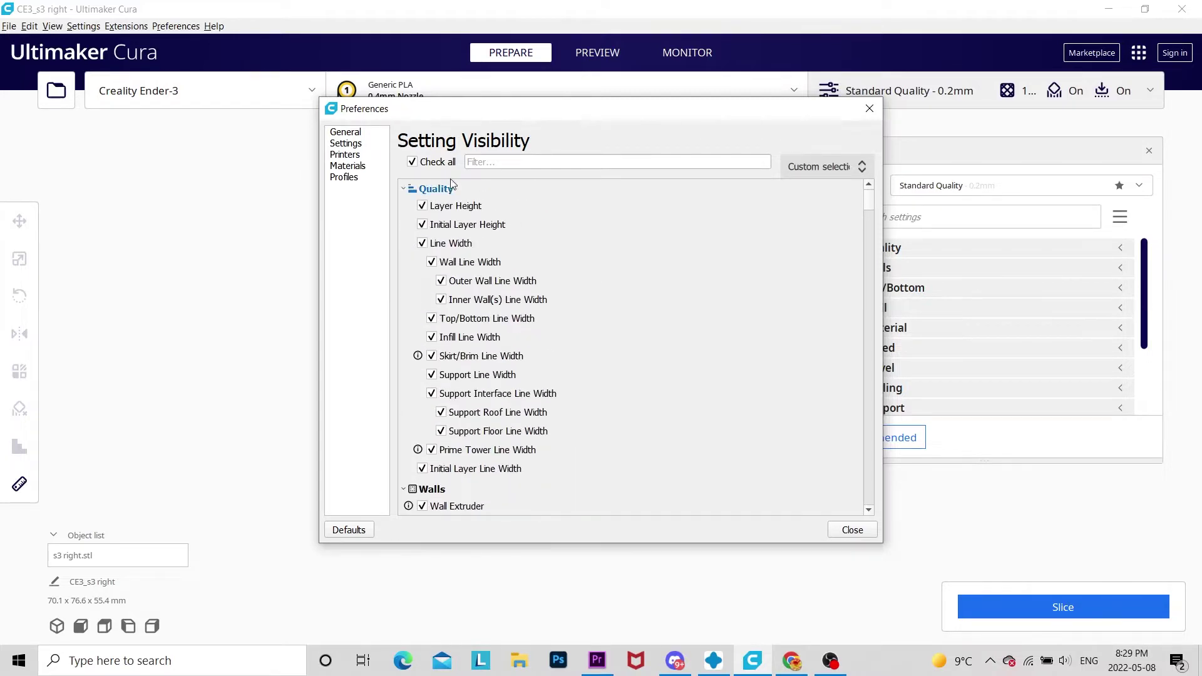
left_click(438, 164)
left_click(435, 163)
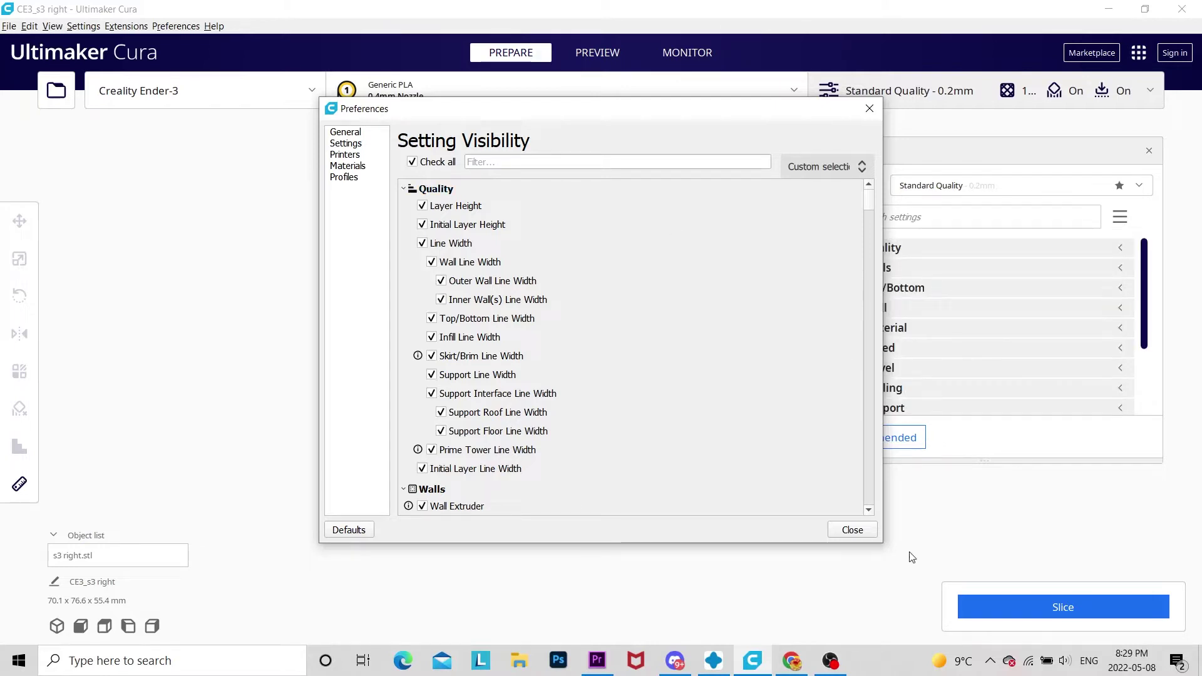
key("Escape")
Step: Keep the Standard Quality - 0.2mm profile with Support and Adhesion turned Off
left_click(985, 189)
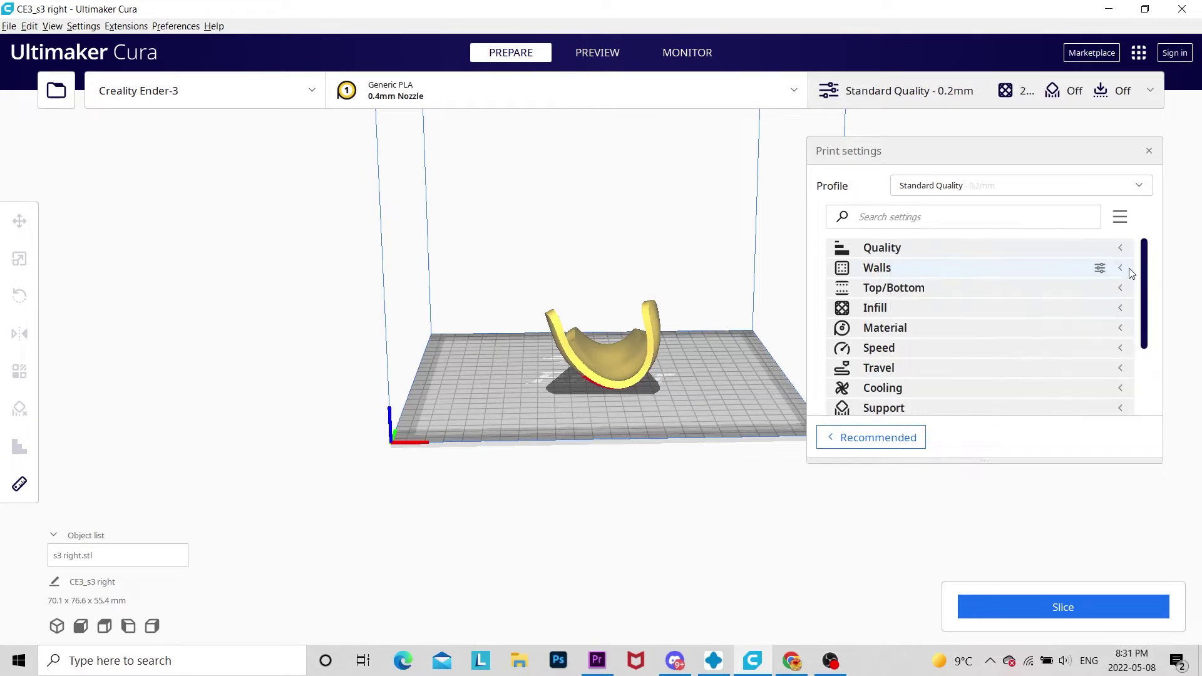
left_click(988, 186)
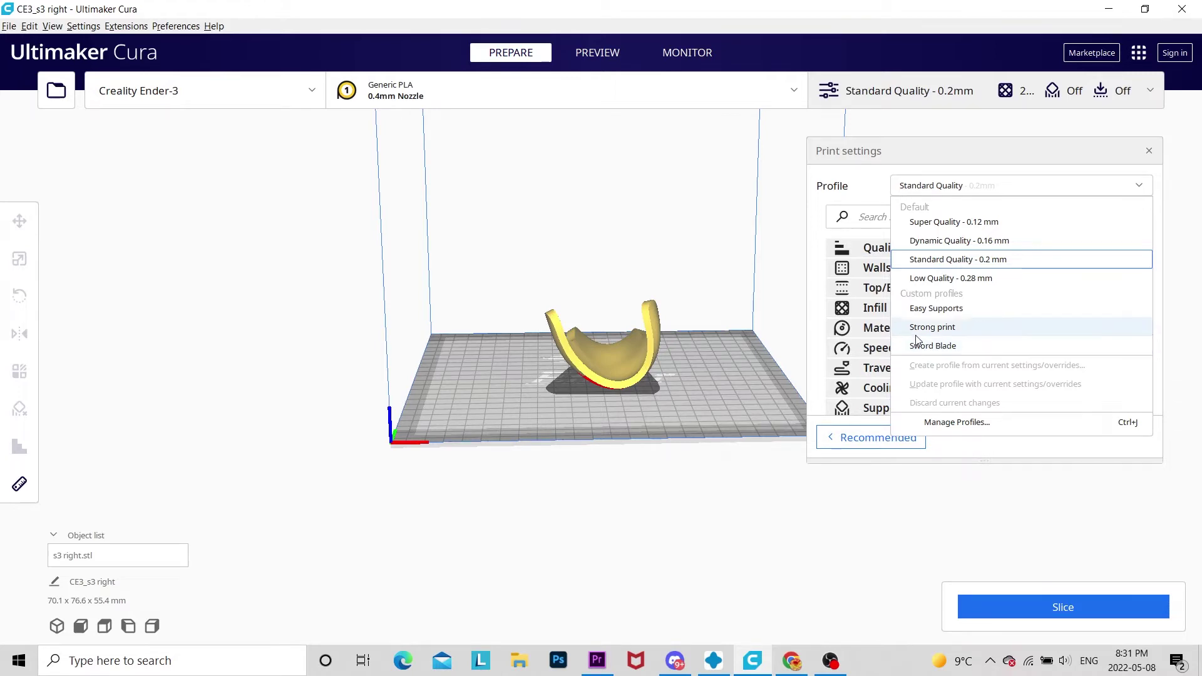
left_click(810, 320)
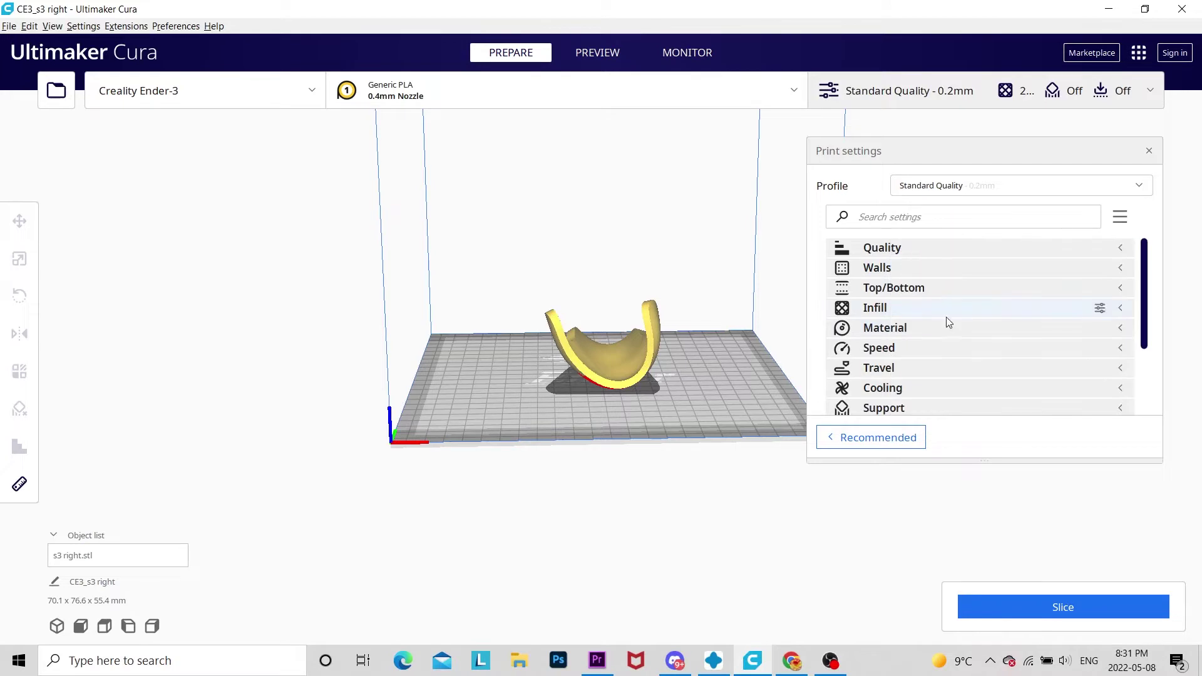
Step: Edit Wall Line Count, set Z seam to User Specified at Back, and preview (2 h 32 min)
left_click(1119, 268)
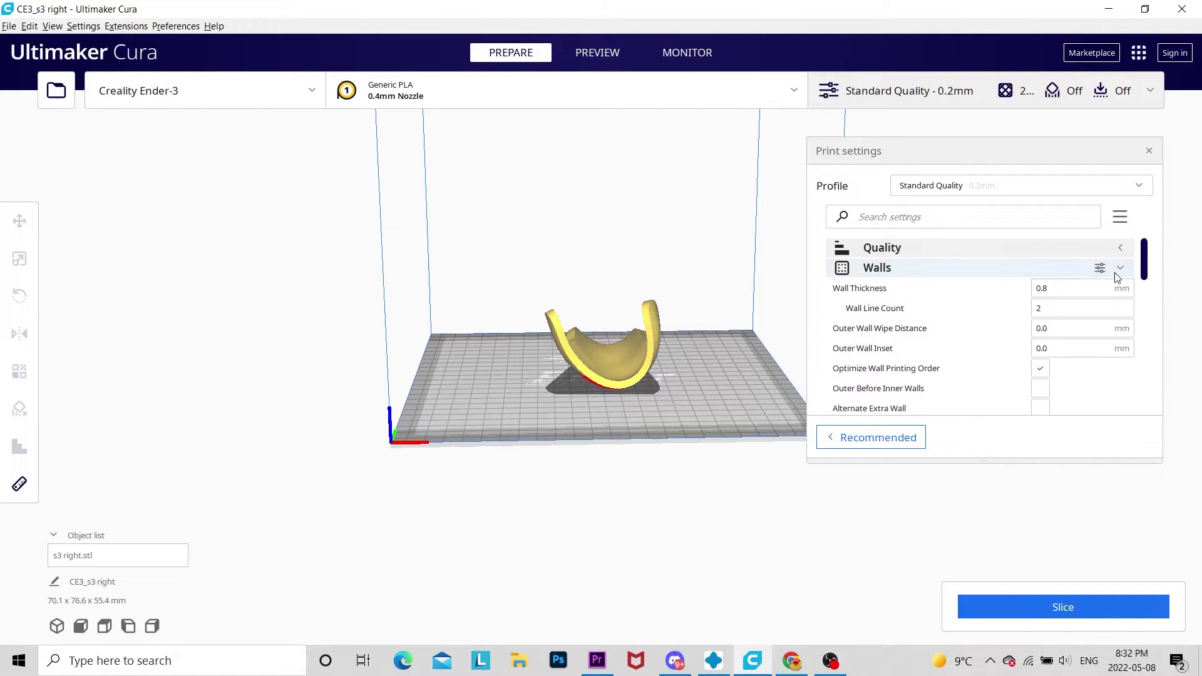
double_click(1040, 310)
scroll(1027, 344, "down", 7)
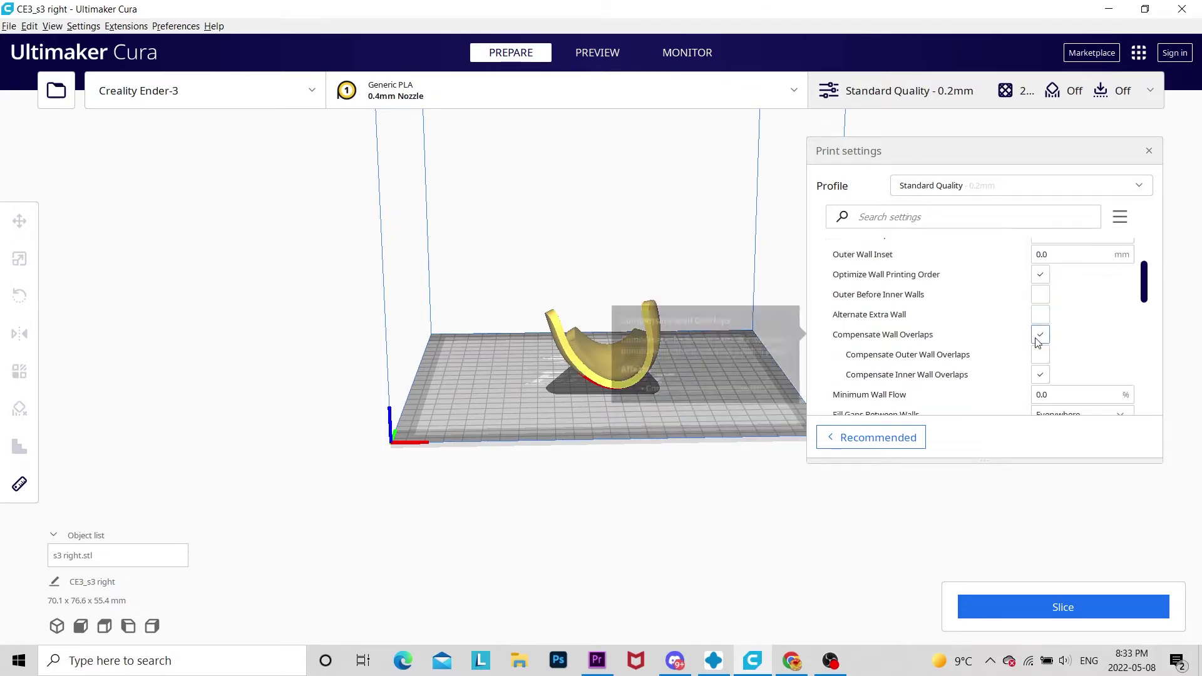
scroll(1019, 344, "up", 2)
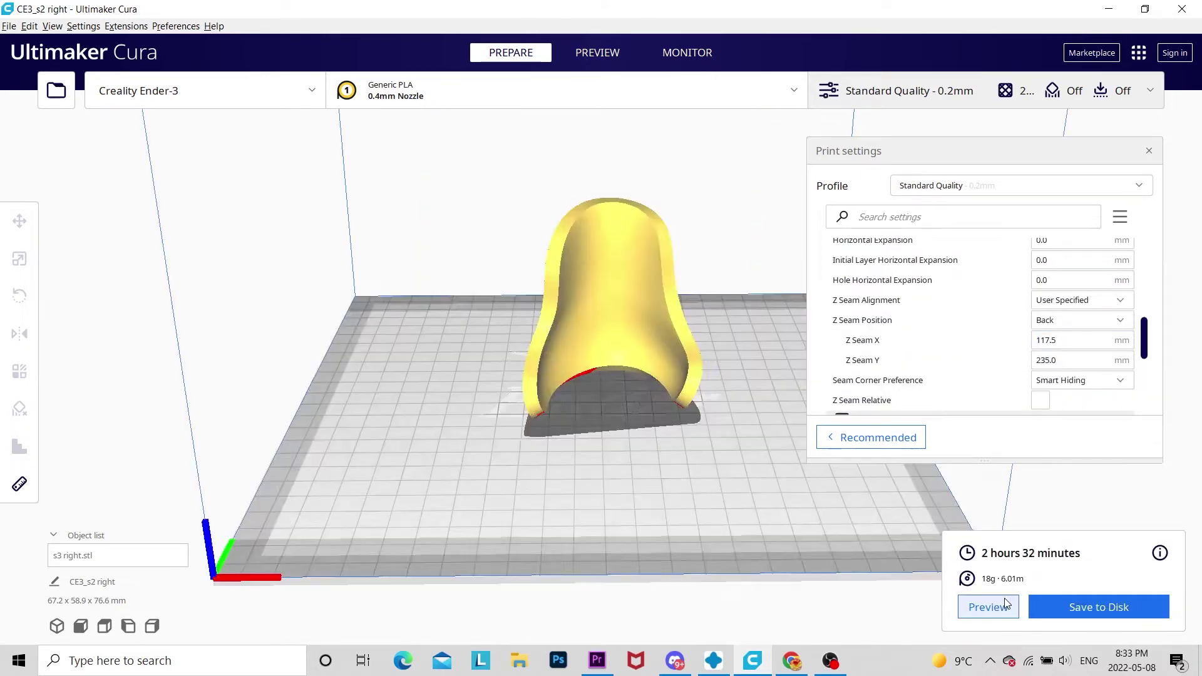
left_click(990, 606)
right_click_drag(697, 431, 249, 442)
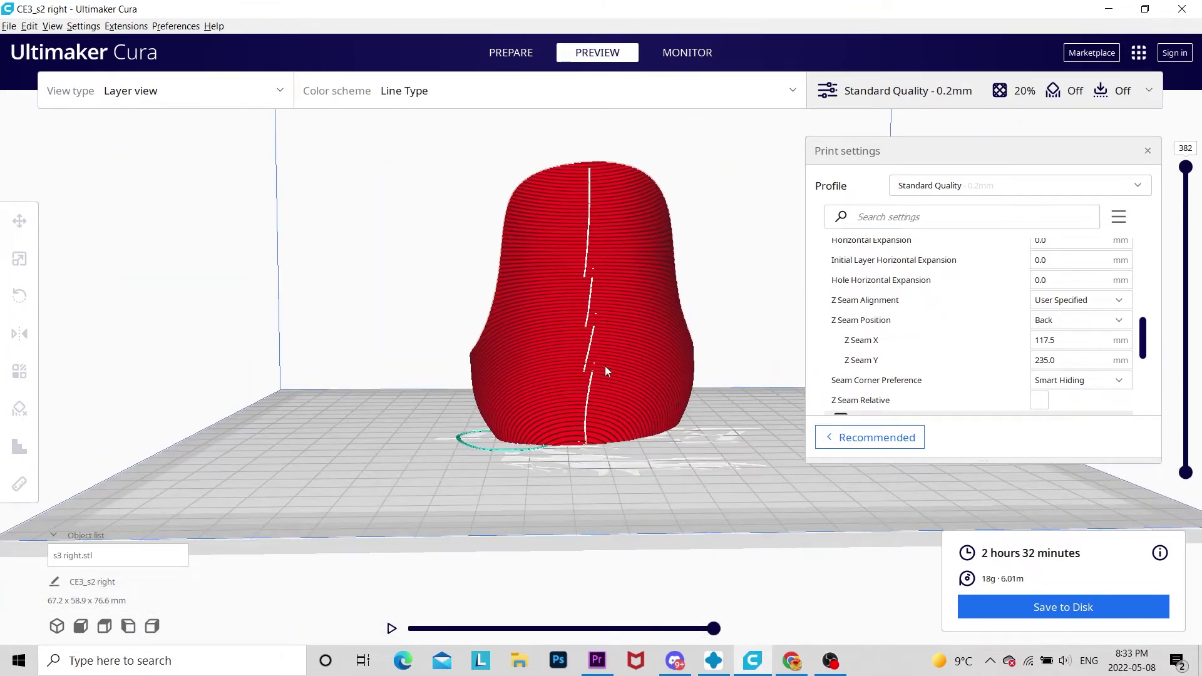
Step: Scrub the preview to layers 246 and 230 and keep the Z seam position at Back
left_click_drag(713, 628, 516, 626)
left_click_drag(1185, 167, 1184, 295)
right_click_drag(766, 399, 623, 526)
scroll(622, 526, "up", 2)
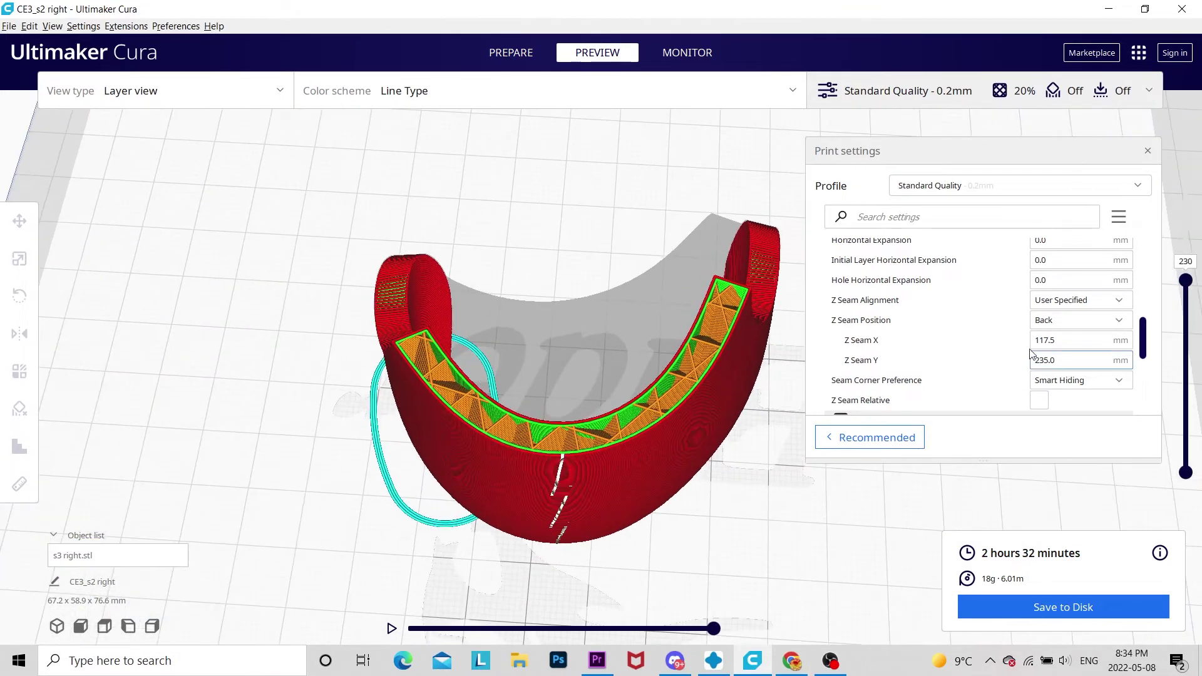
left_click(1072, 320)
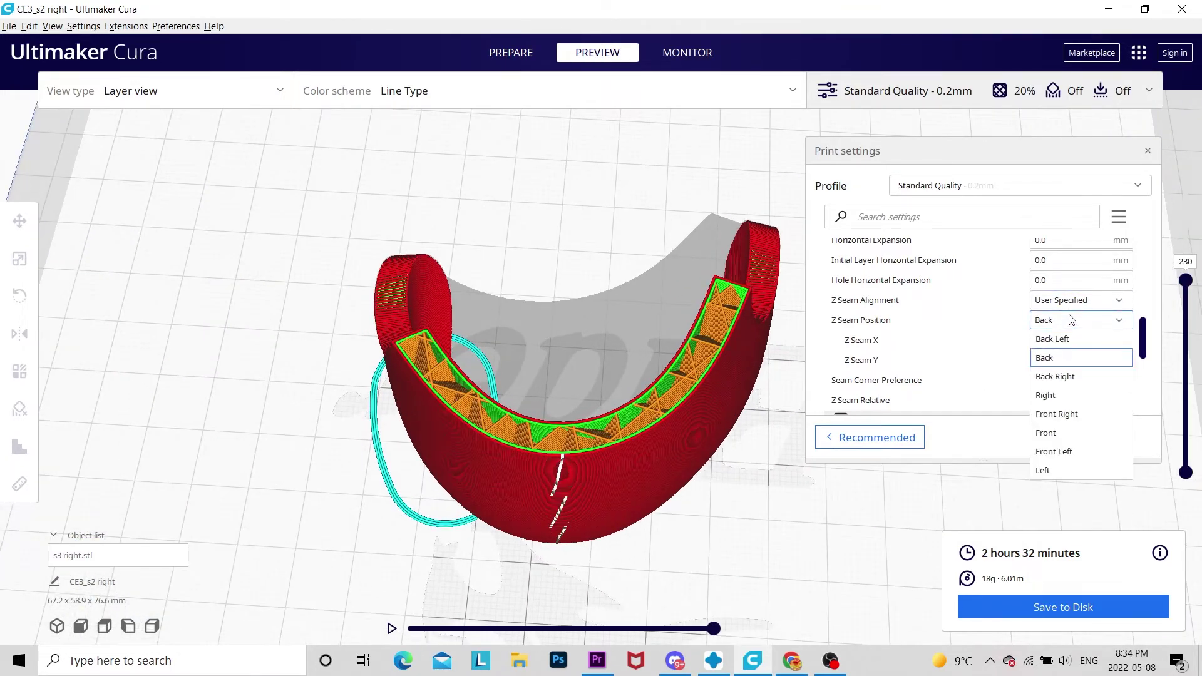
left_click(1064, 358)
scroll(1027, 388, "down", 1)
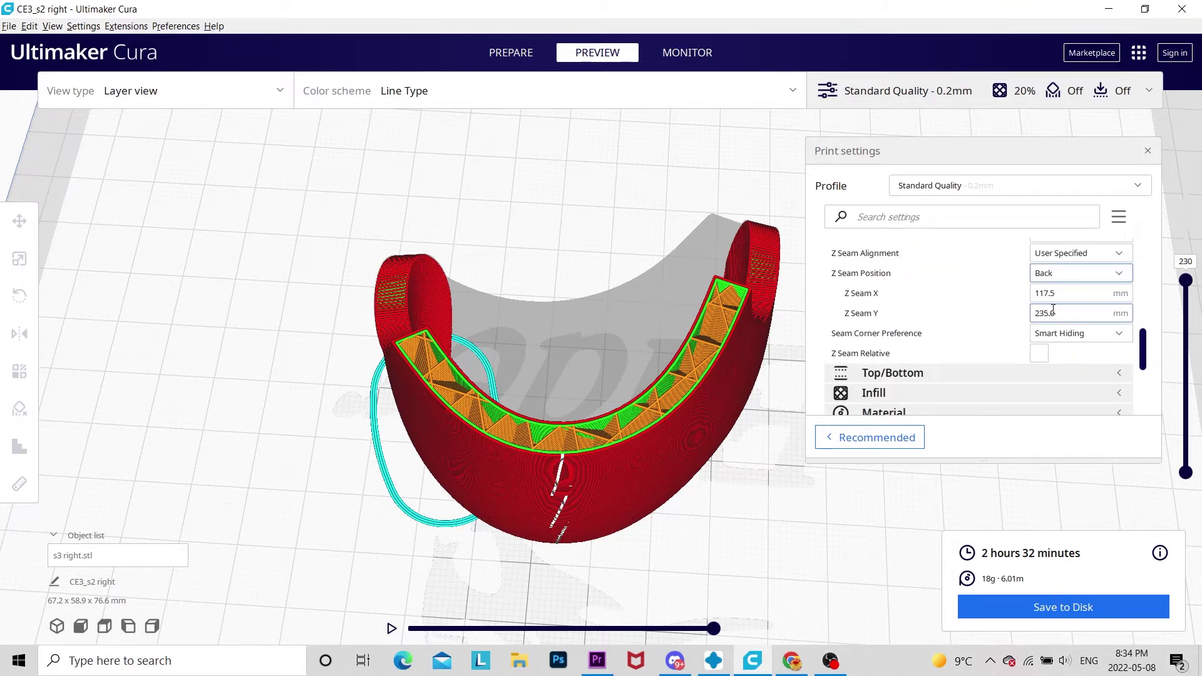
right_click_drag(720, 388, 802, 464)
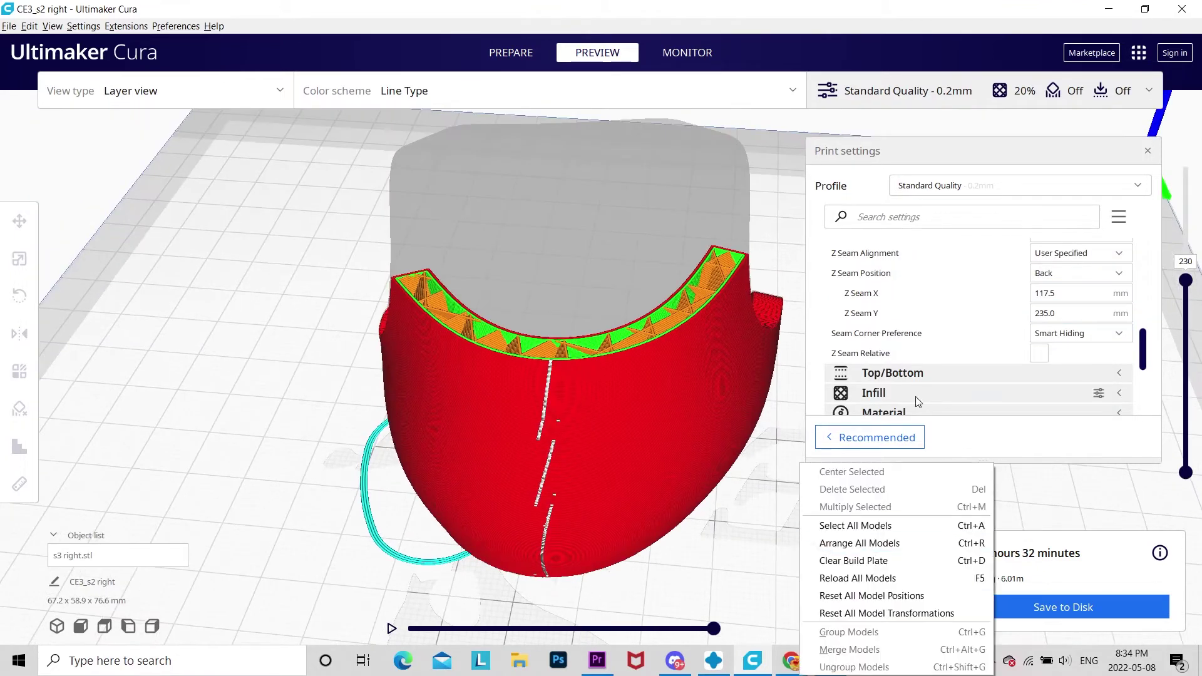
Step: Change Z Seam X from 117.5 to 200 mm and re-slice the part
key("ctrl+a")
key("Escape")
type("180")
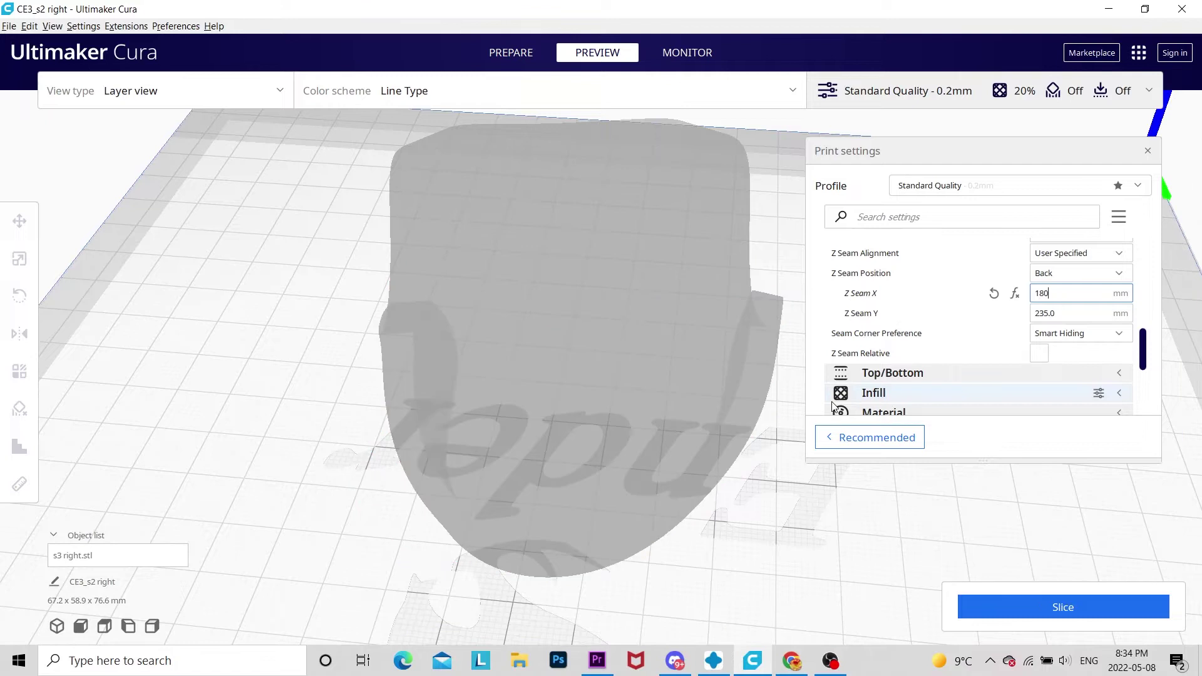
key("BackSpace")
key("BackSpace")
left_click(999, 608)
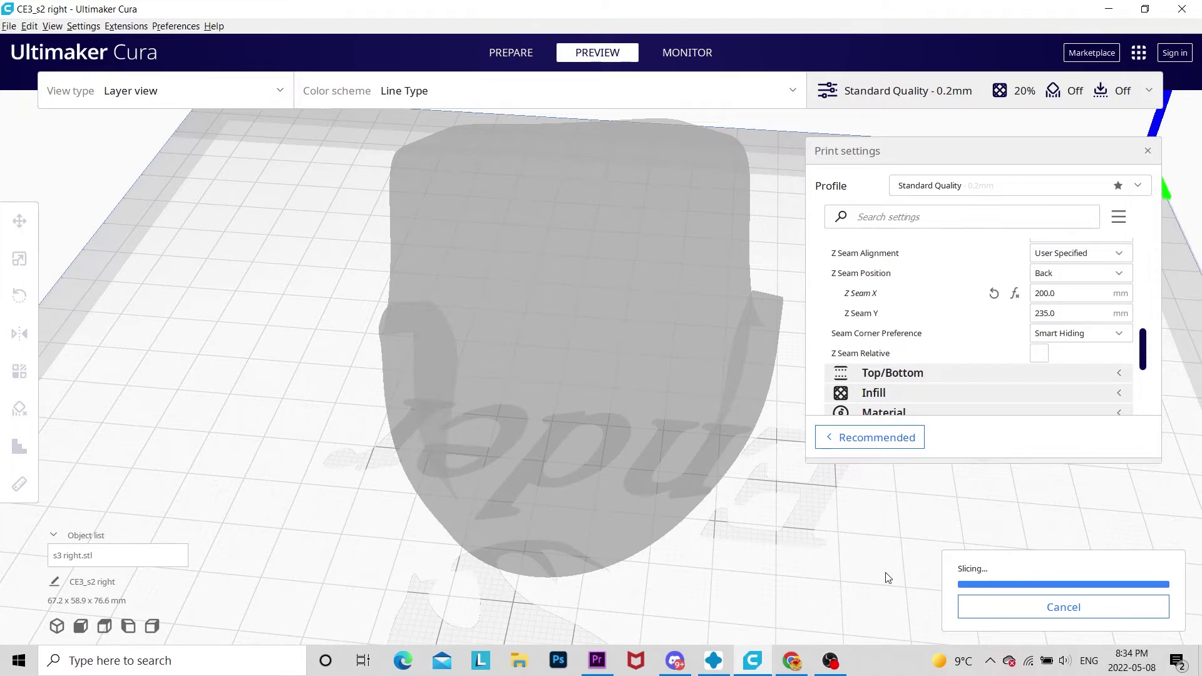
right_click_drag(873, 575, 906, 527)
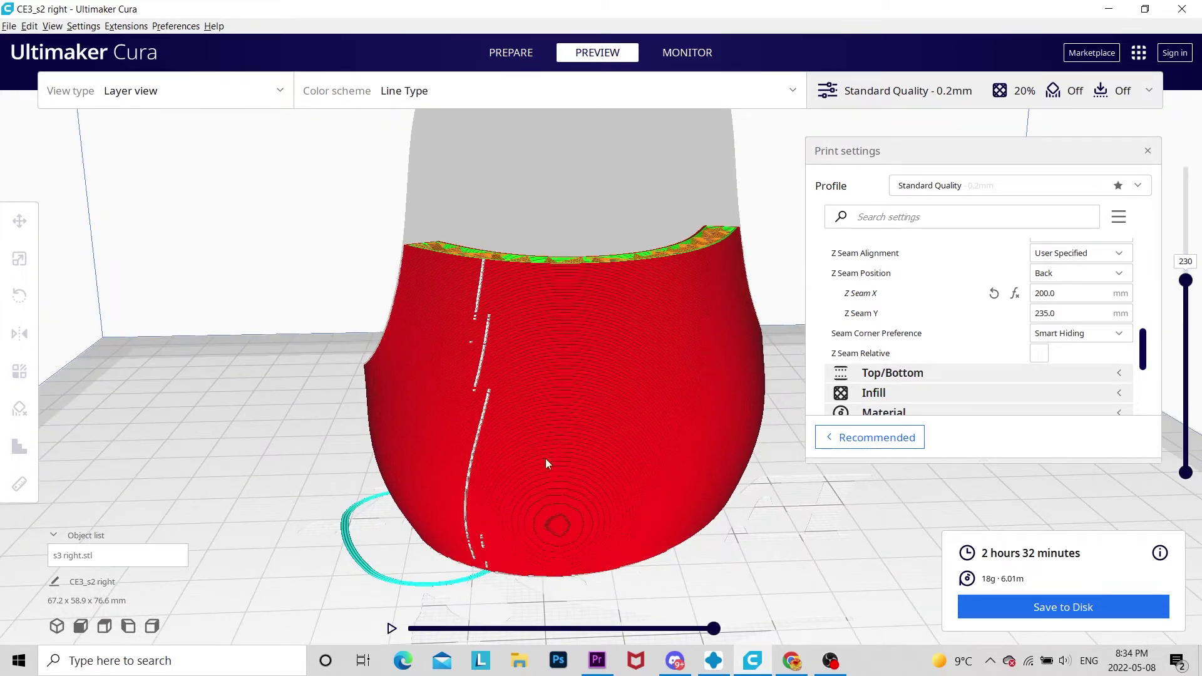
Step: Select the seam-test model and orbit around it to check the seam
left_click(399, 493)
right_click_drag(399, 492, 610, 559)
right_click(611, 558)
right_click_drag(495, 394, 723, 430)
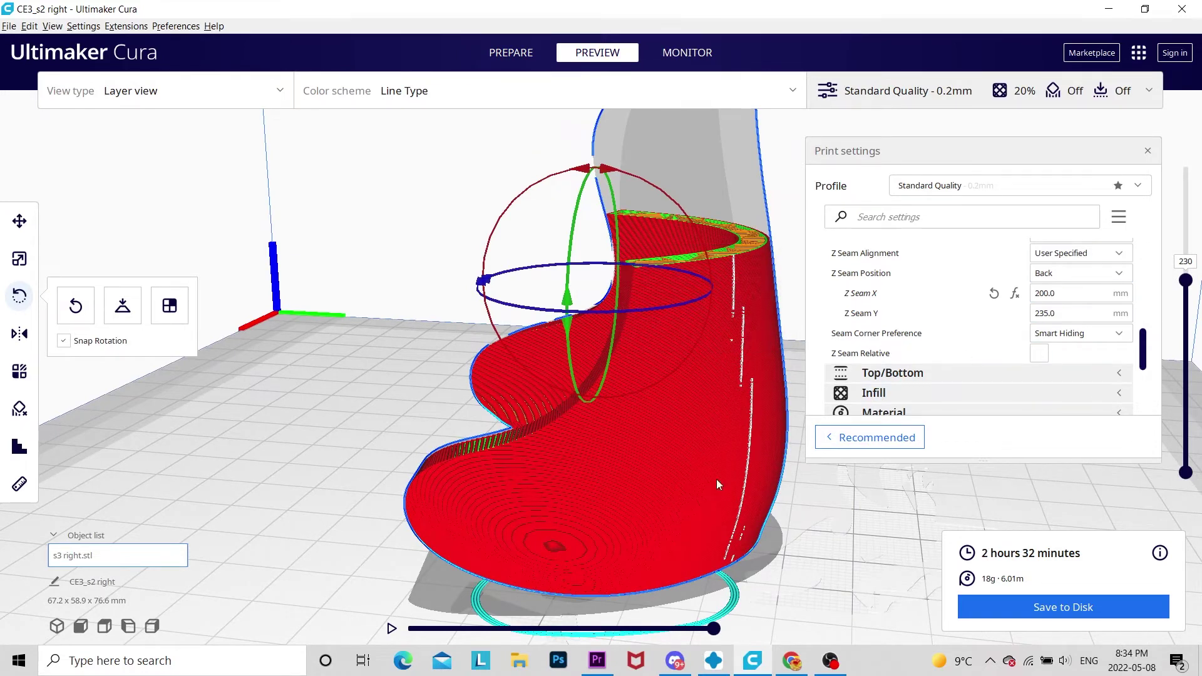
right_click_drag(716, 479, 814, 426)
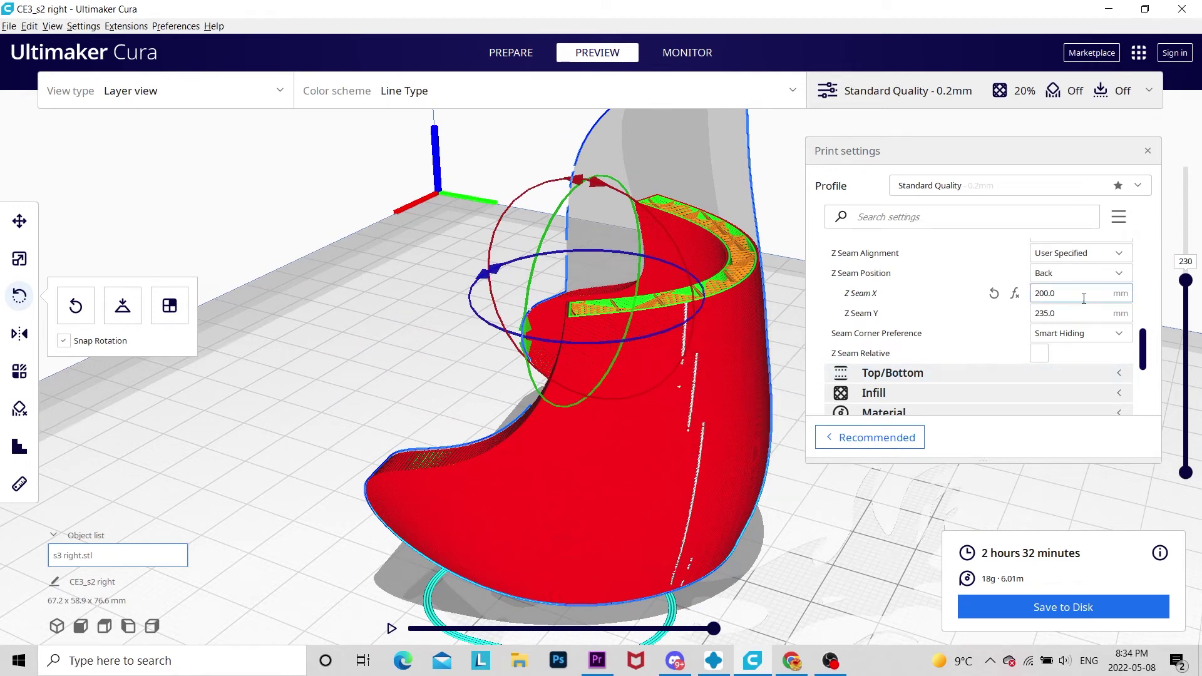
Step: Set Z Seam Position to Front, re-slice, and inspect the moved seam on lower layers
left_click(1126, 273)
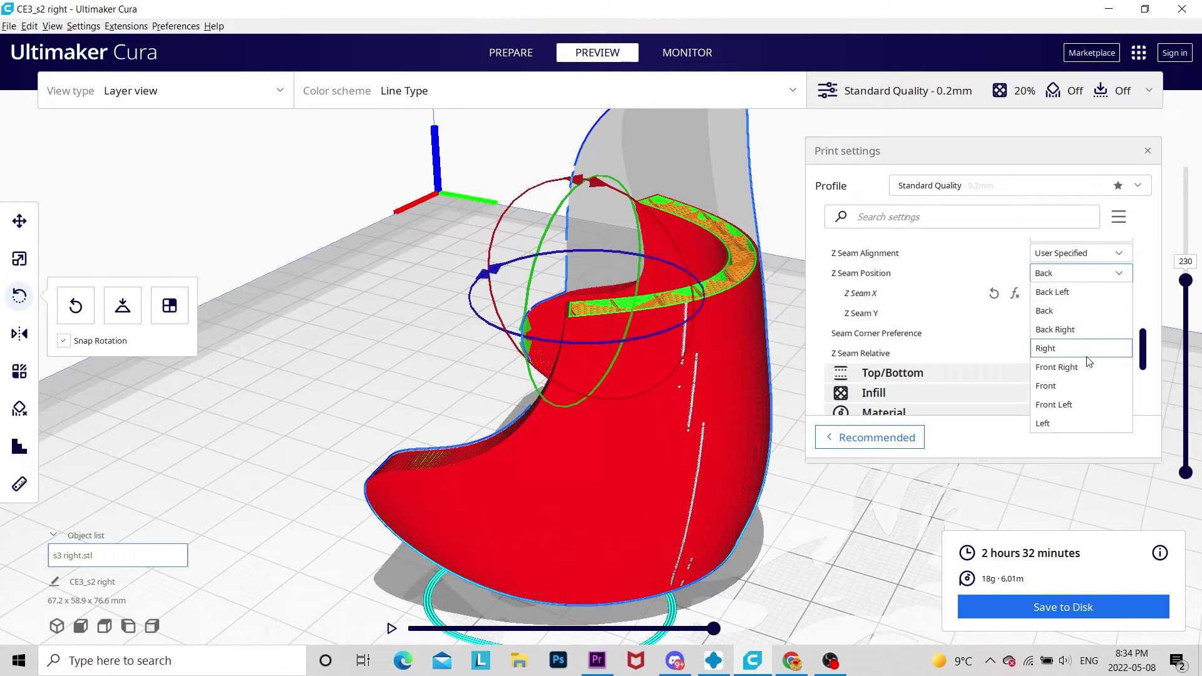
left_click(1059, 386)
left_click(1015, 603)
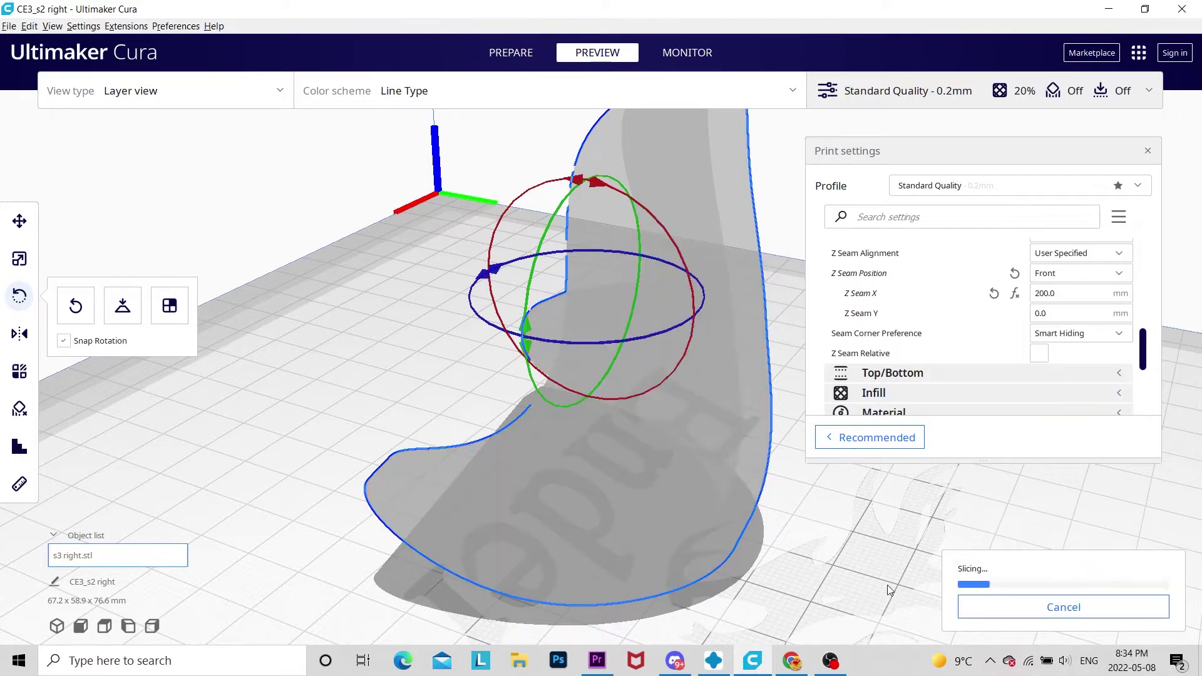
right_click(317, 426)
right_click_drag(317, 426, 494, 408)
right_click(481, 408)
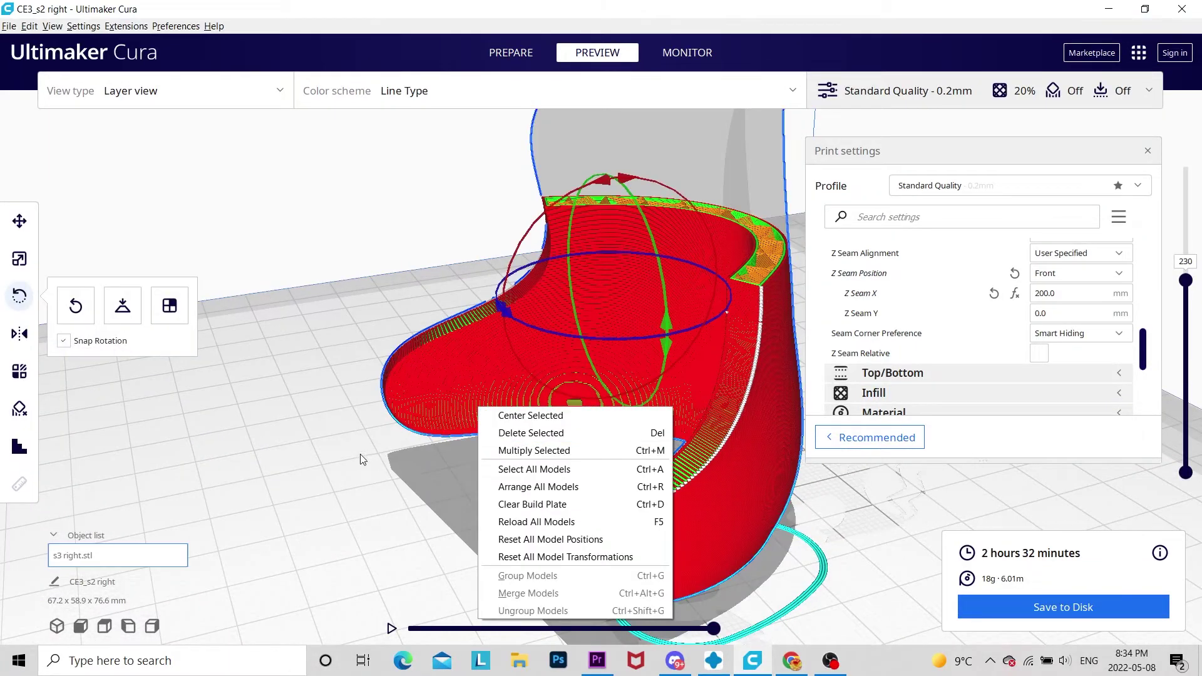
right_click_drag(367, 461, 335, 488)
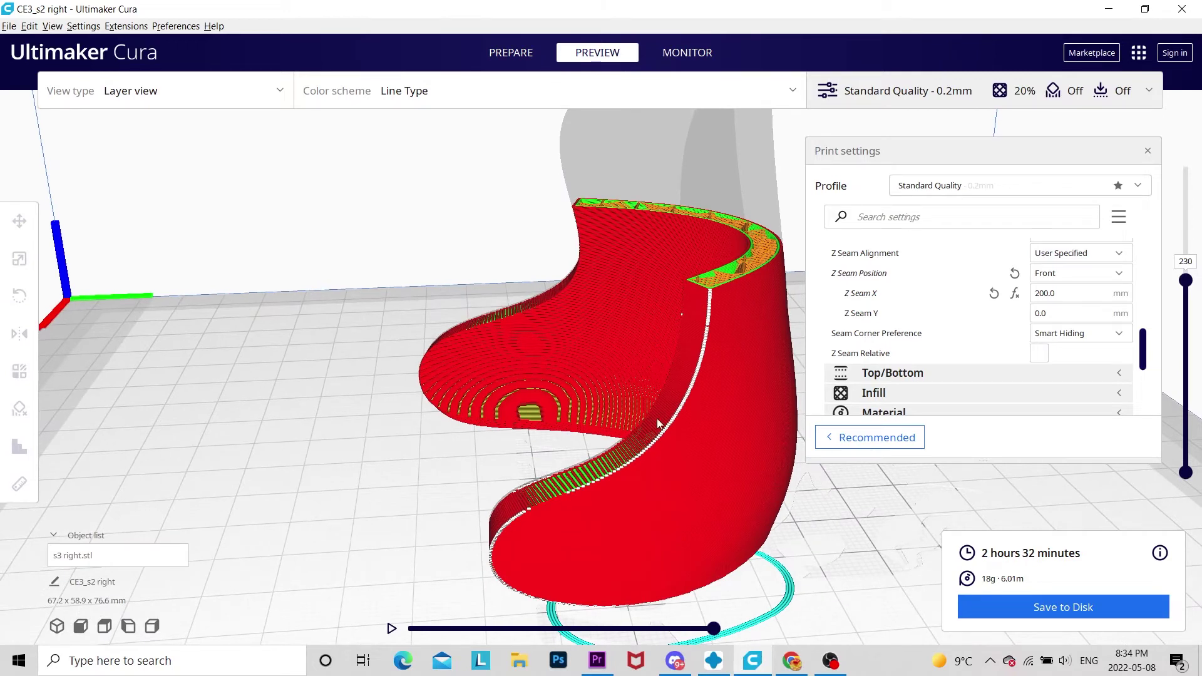
left_click_drag(1186, 281, 1201, 194)
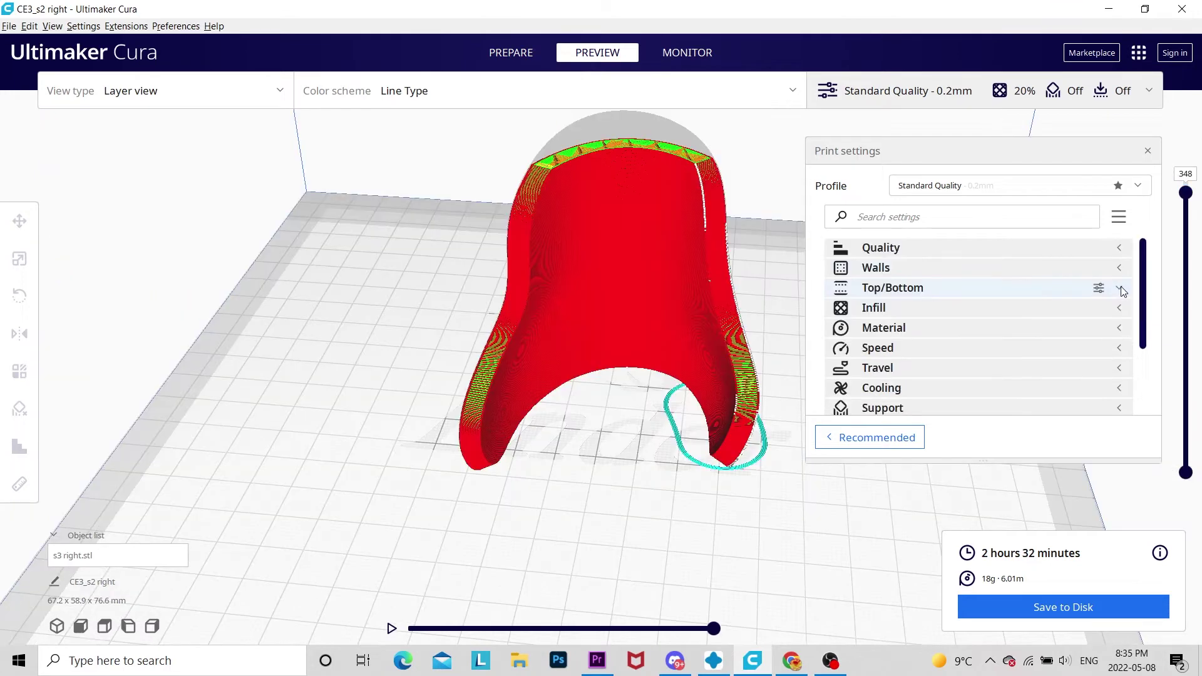
left_click(1040, 287)
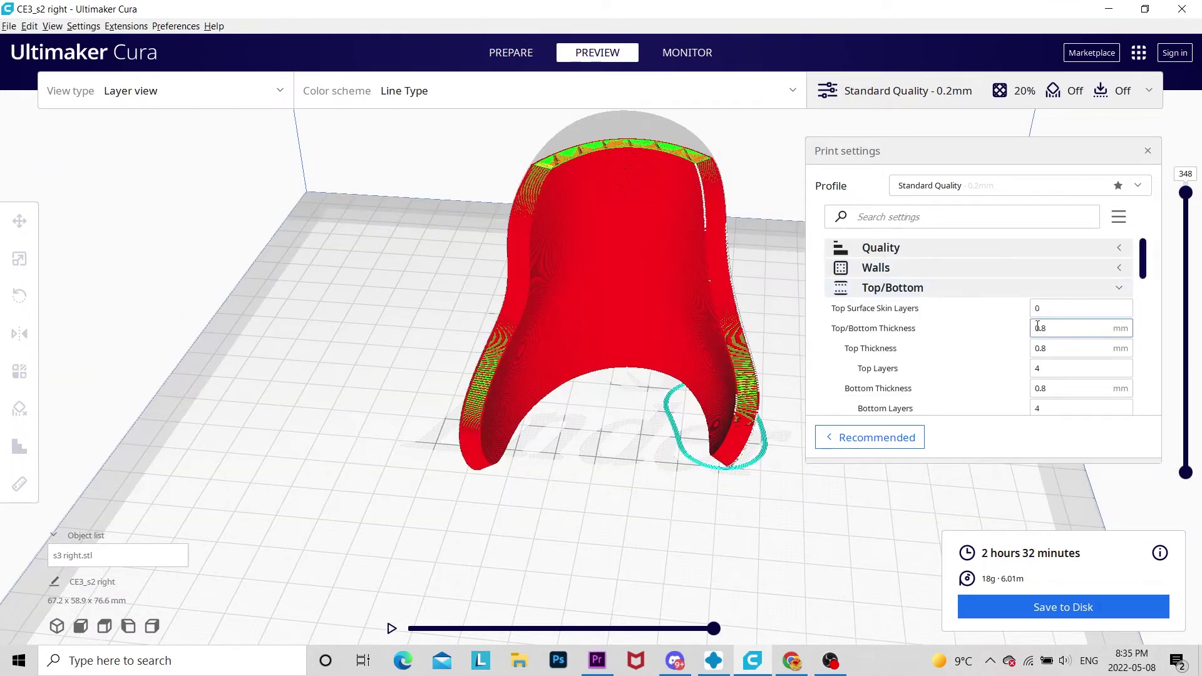
Step: Select the seam-test part and delete it from the build plate
scroll(931, 335, "down", 2)
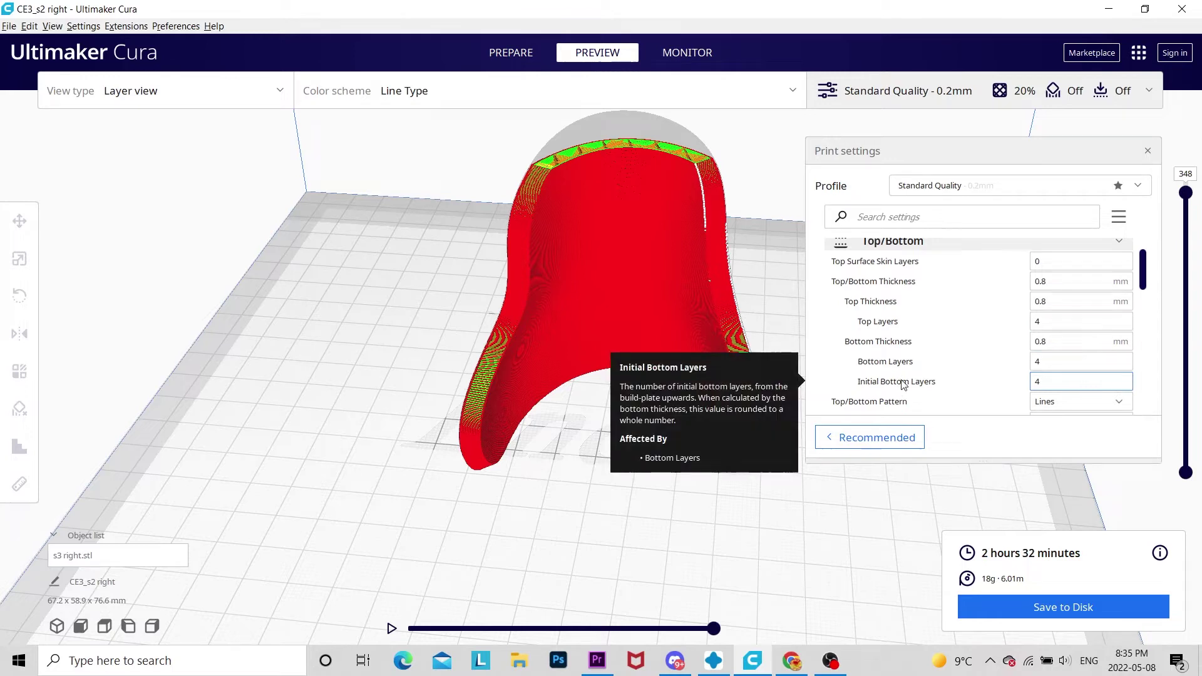
left_click(614, 259)
key("Delete")
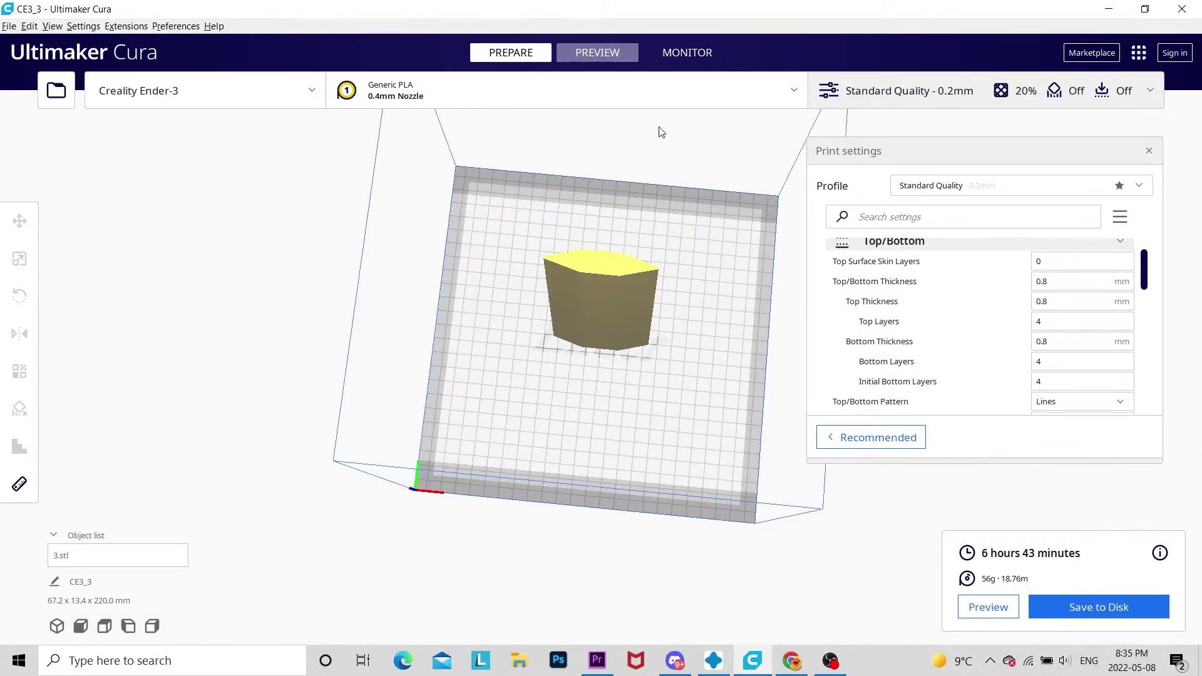
Step: Set Top Layers and Initial Bottom Layers to 0 for the CE3_3 part
scroll(752, 288, "up", 5)
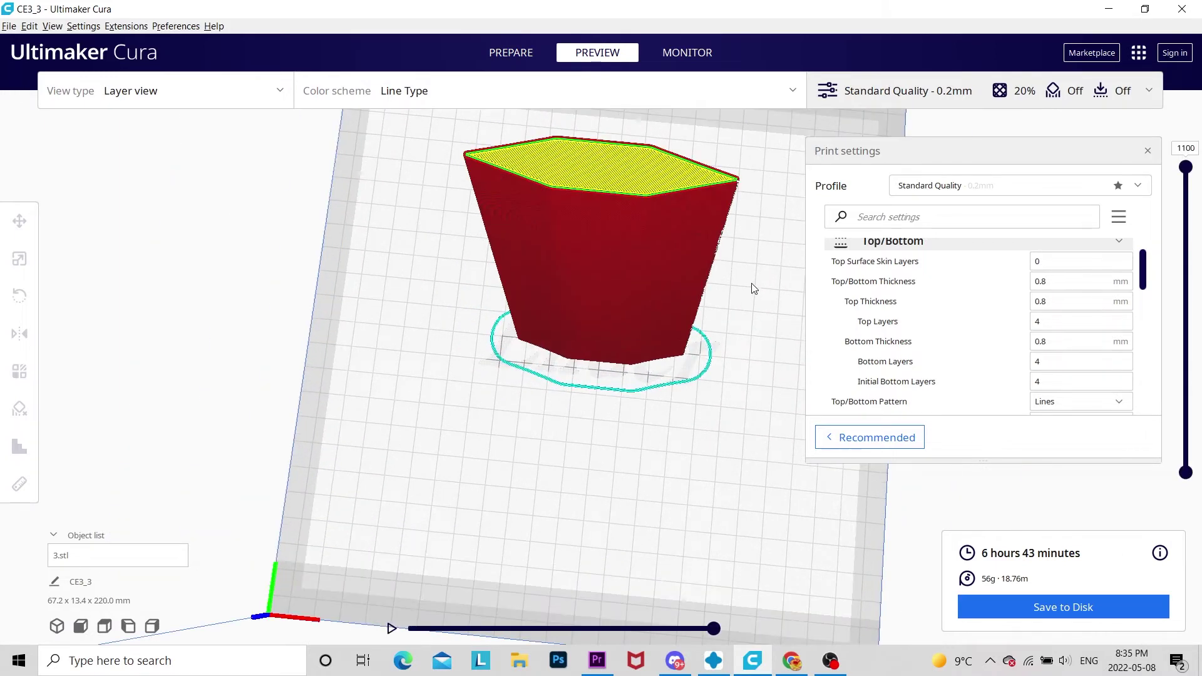
scroll(754, 288, "down", 2)
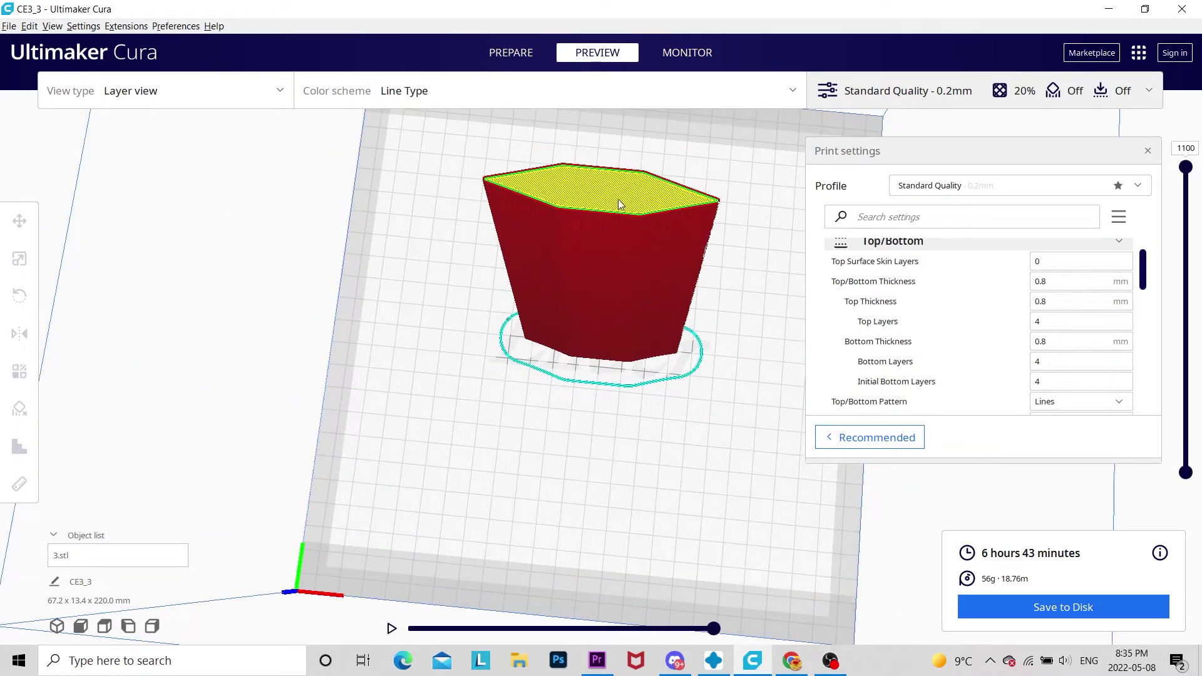
right_click_drag(620, 205, 679, 227)
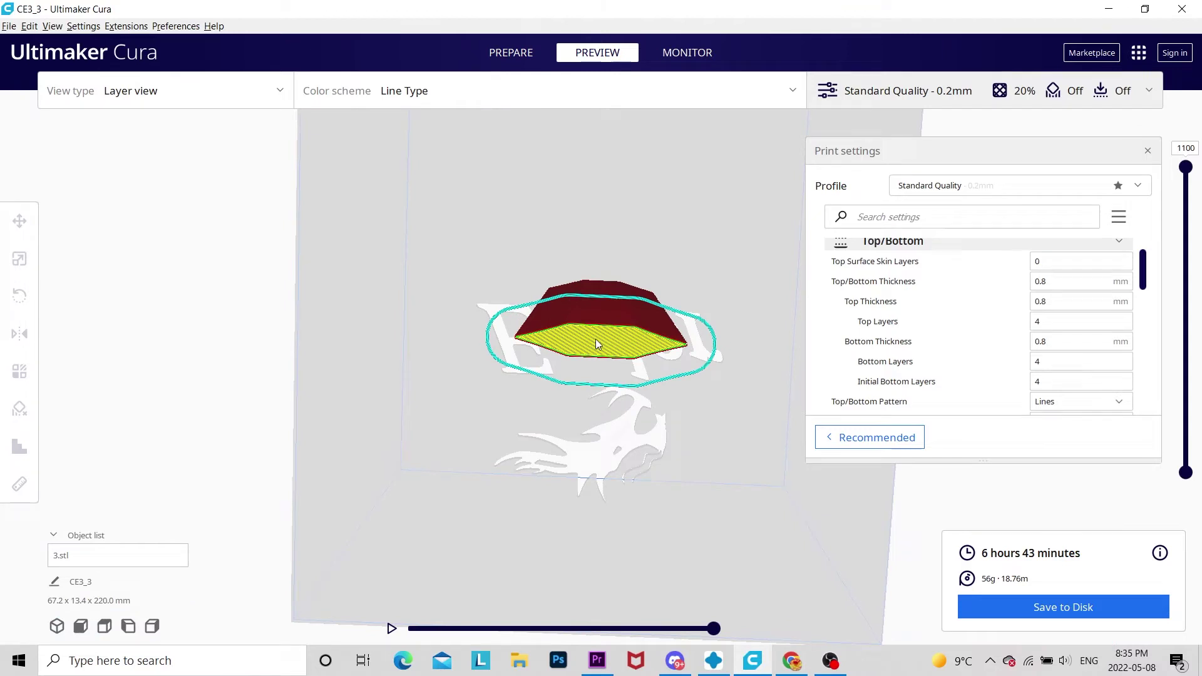
right_click_drag(731, 294, 762, 555)
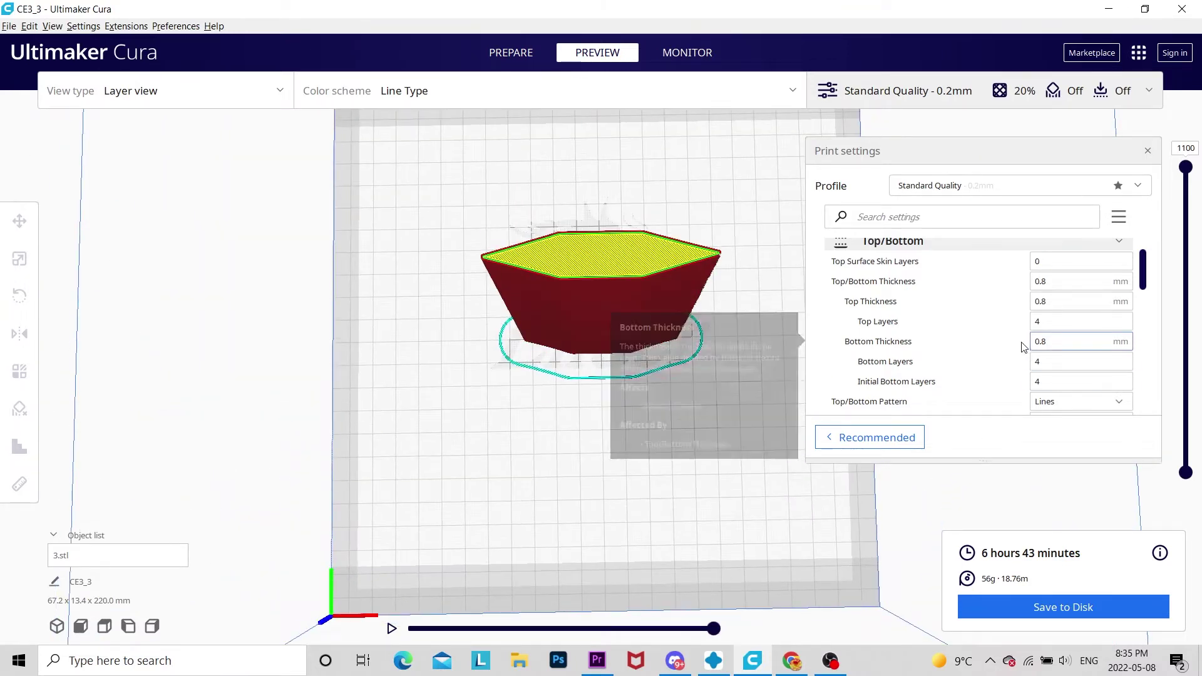
left_click(1070, 321)
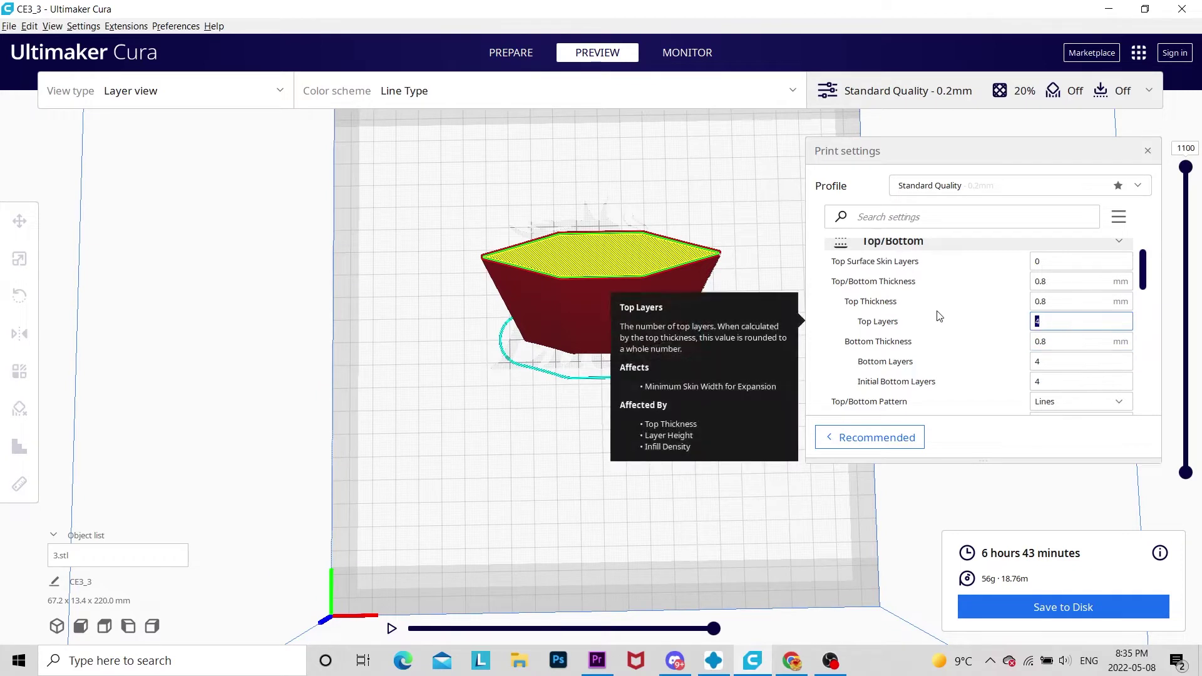
key("BackSpace")
type("0")
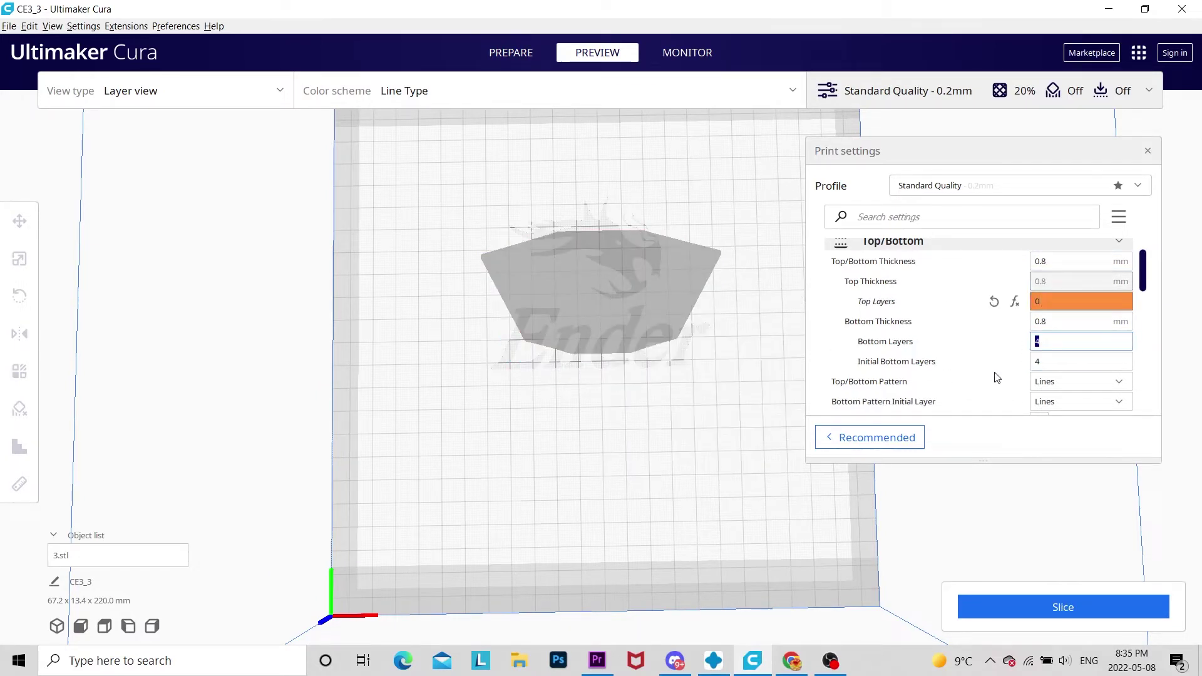
key("Tab")
type("0")
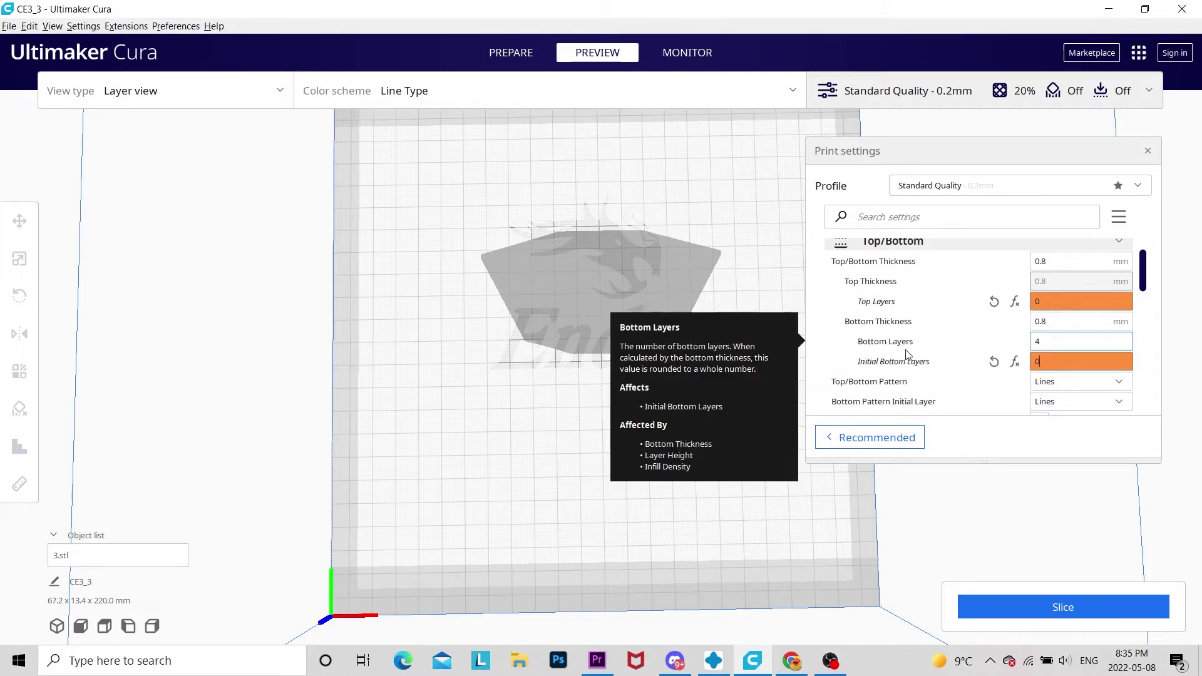
Step: Re-slice 3.stl and inspect the exposed infill: 6 hours 36 minutes, 55g
right_click_drag(630, 465, 625, 294)
right_click_drag(571, 182, 518, 239)
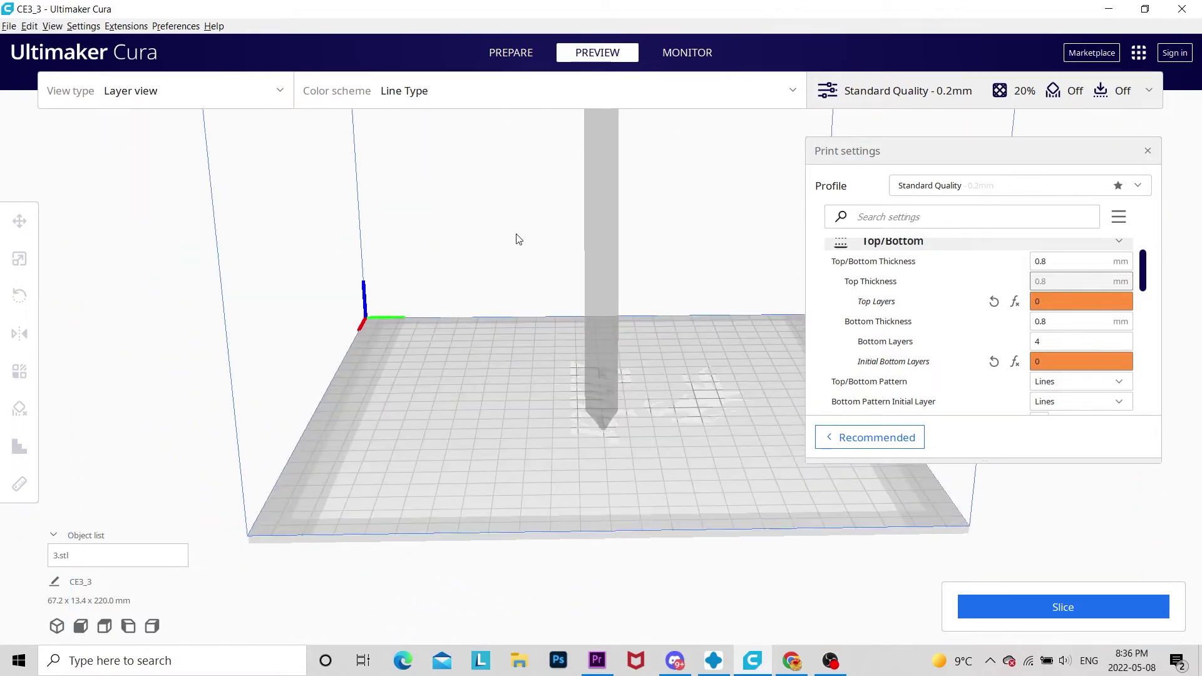
left_click(1068, 607)
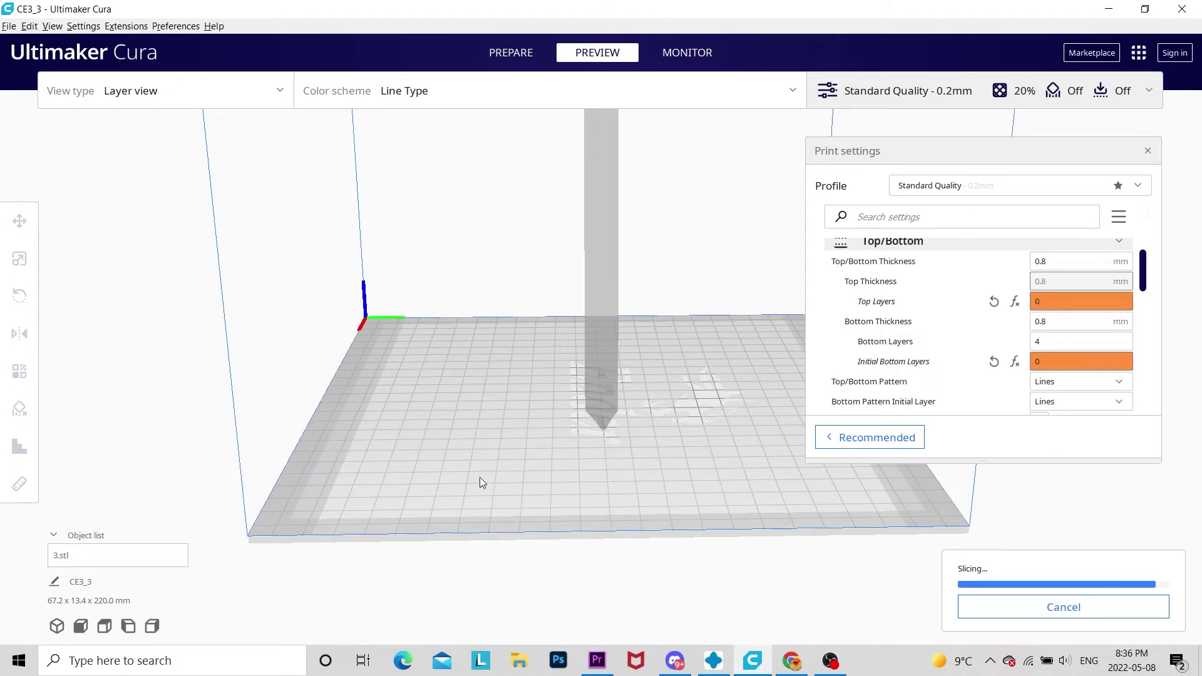
right_click_drag(480, 481, 778, 600)
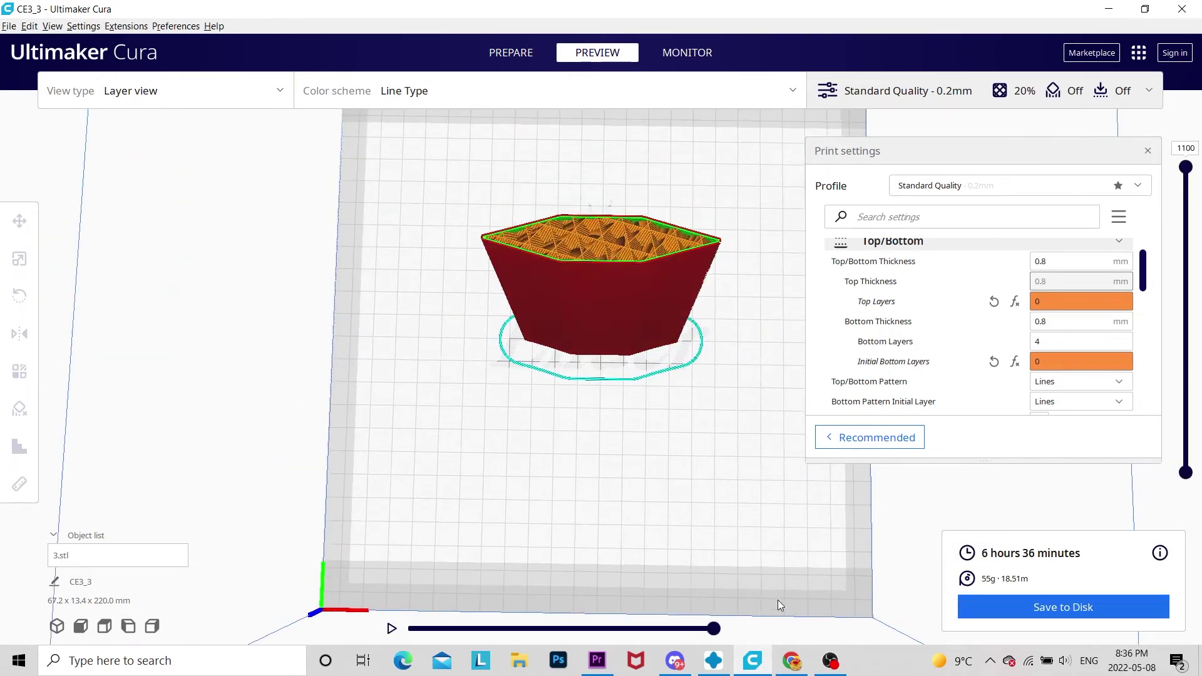
scroll(1090, 304, "up", 2)
Step: Set the blade's Infill Density to 0% and re-slice it
left_click(1119, 287)
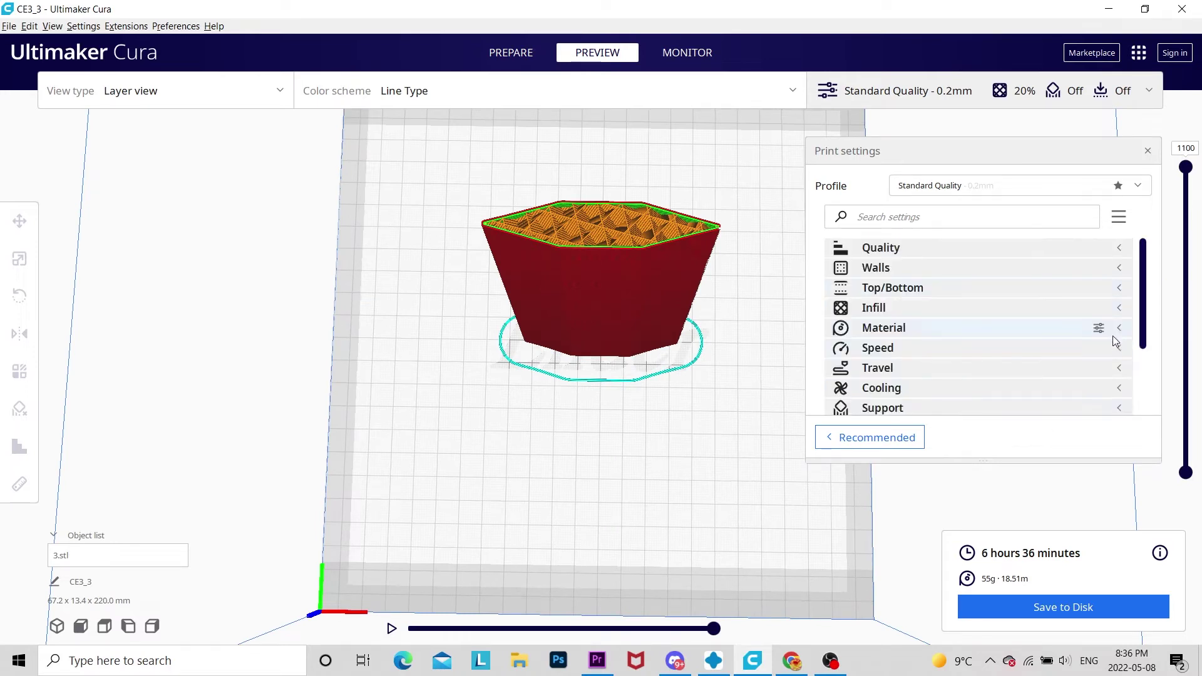
left_click(1118, 307)
double_click(1064, 328)
type("0")
left_click(1059, 601)
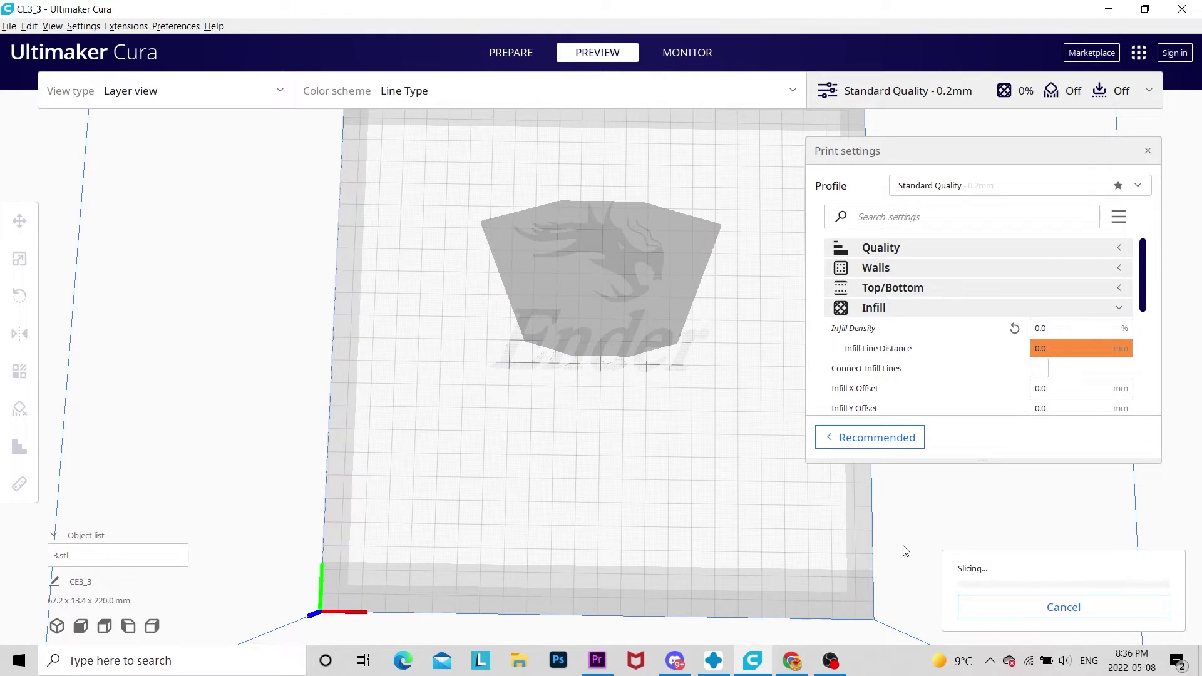
Step: Lower the layer slider to look down into the hollow sliced shell
left_click(1120, 307)
left_click(1120, 288)
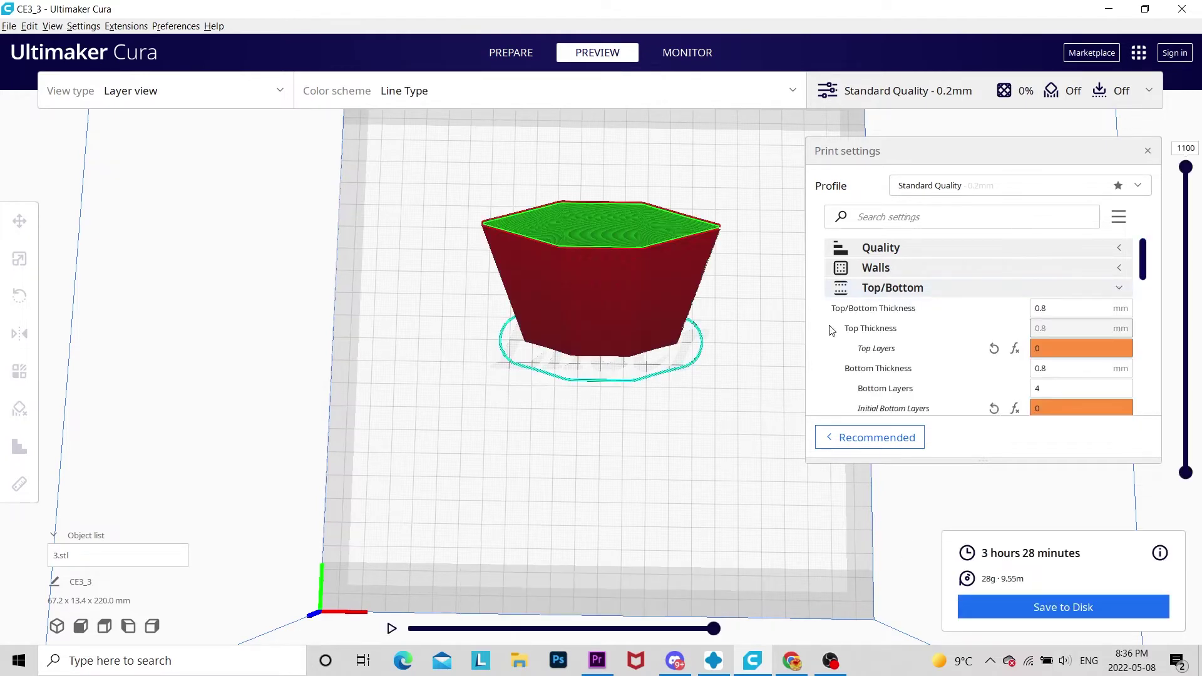
right_click_drag(626, 401, 754, 394)
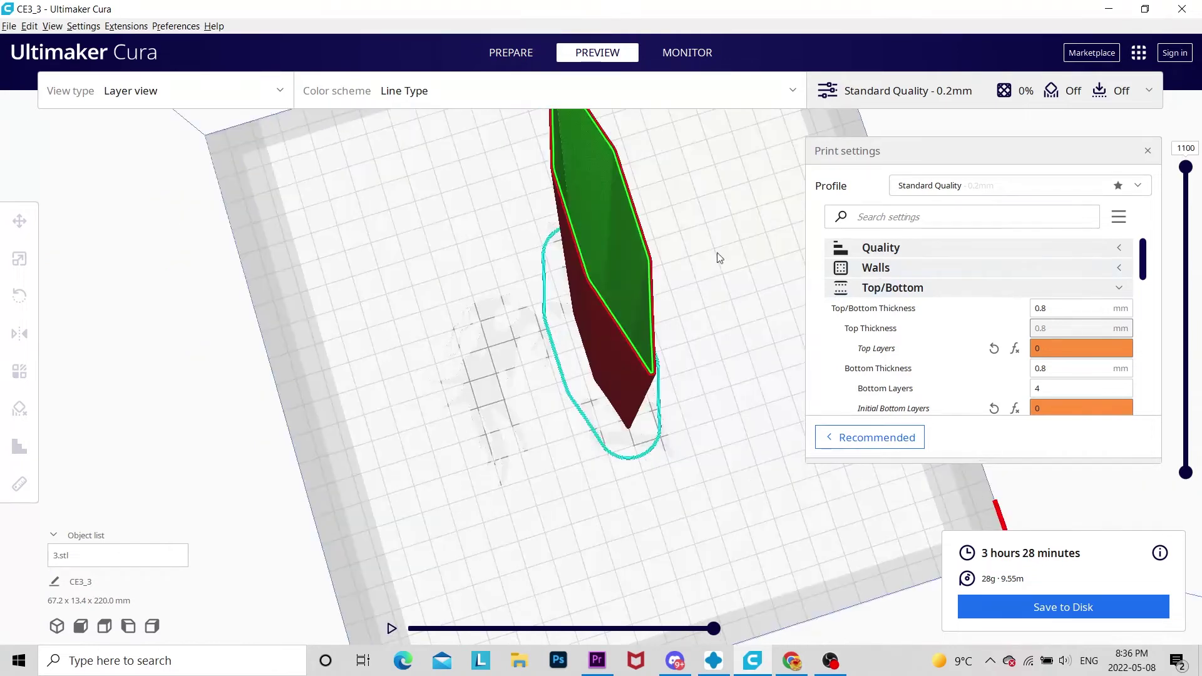
scroll(1192, 200, "down", 1)
left_click_drag(1191, 200, 1199, 257)
scroll(977, 325, "down", 1)
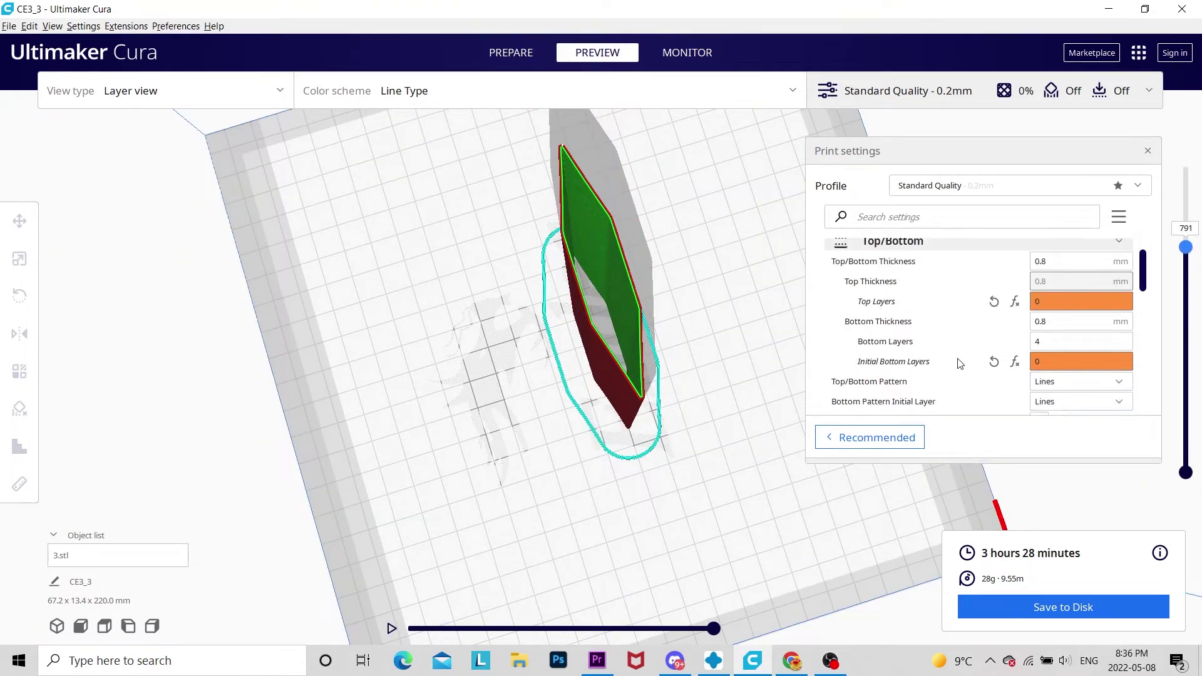
scroll(977, 326, "up", 1)
scroll(637, 345, "up", 4)
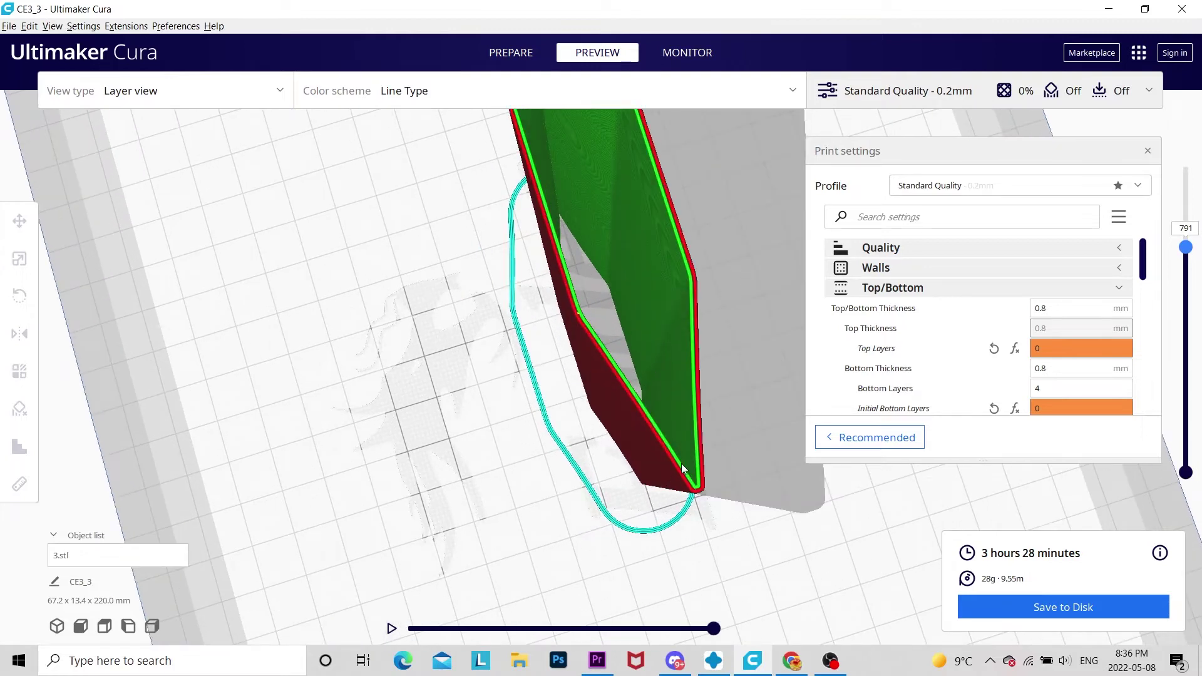
Step: Step through a layer's print path, then show all 791 layers from above
left_click_drag(714, 628, 752, 600)
right_click_drag(347, 504, 375, 497)
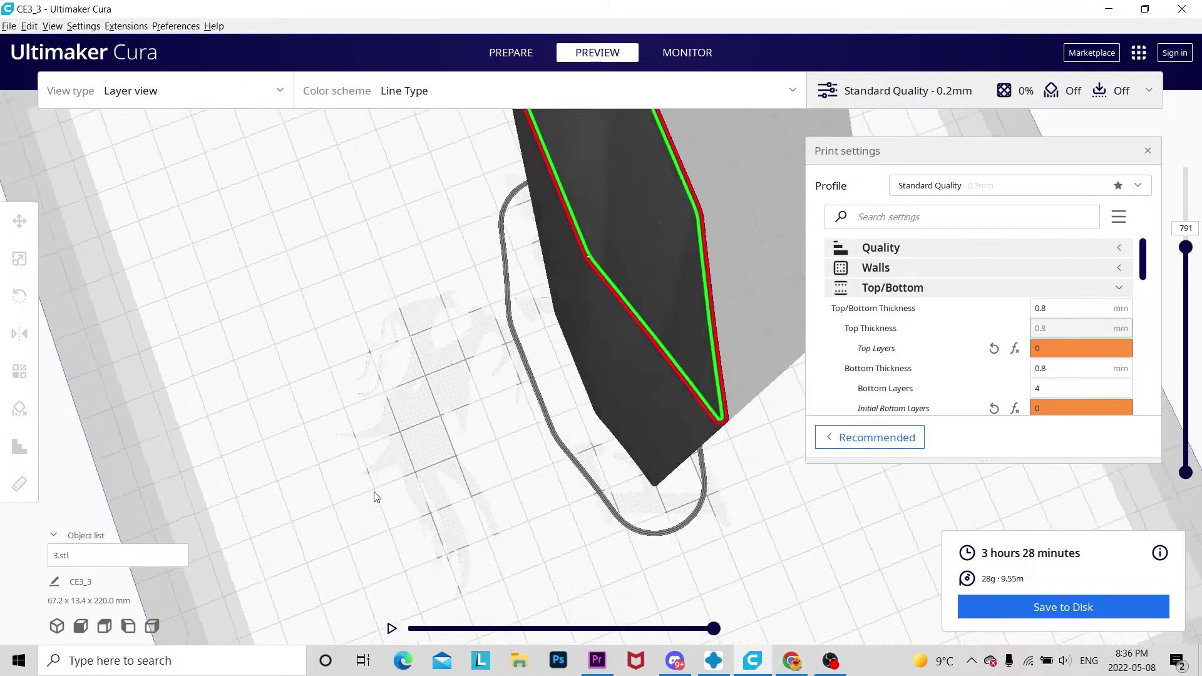
scroll(375, 496, "down", 10)
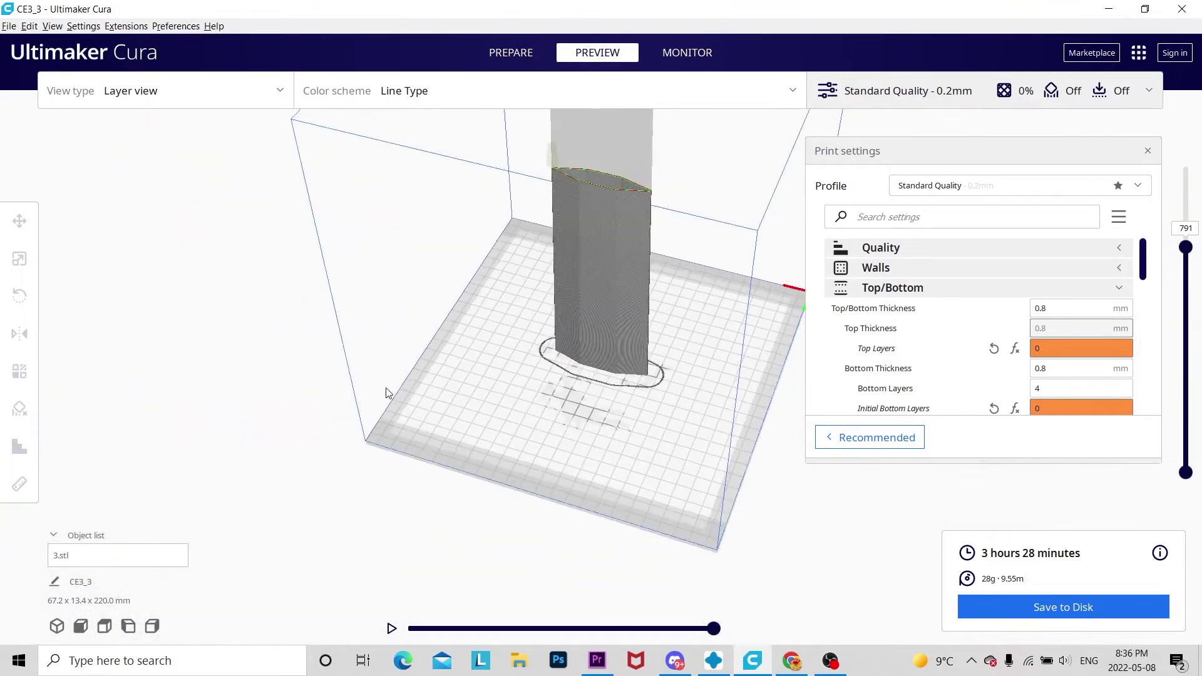
right_click_drag(386, 393, 478, 445)
scroll(478, 439, "up", 8)
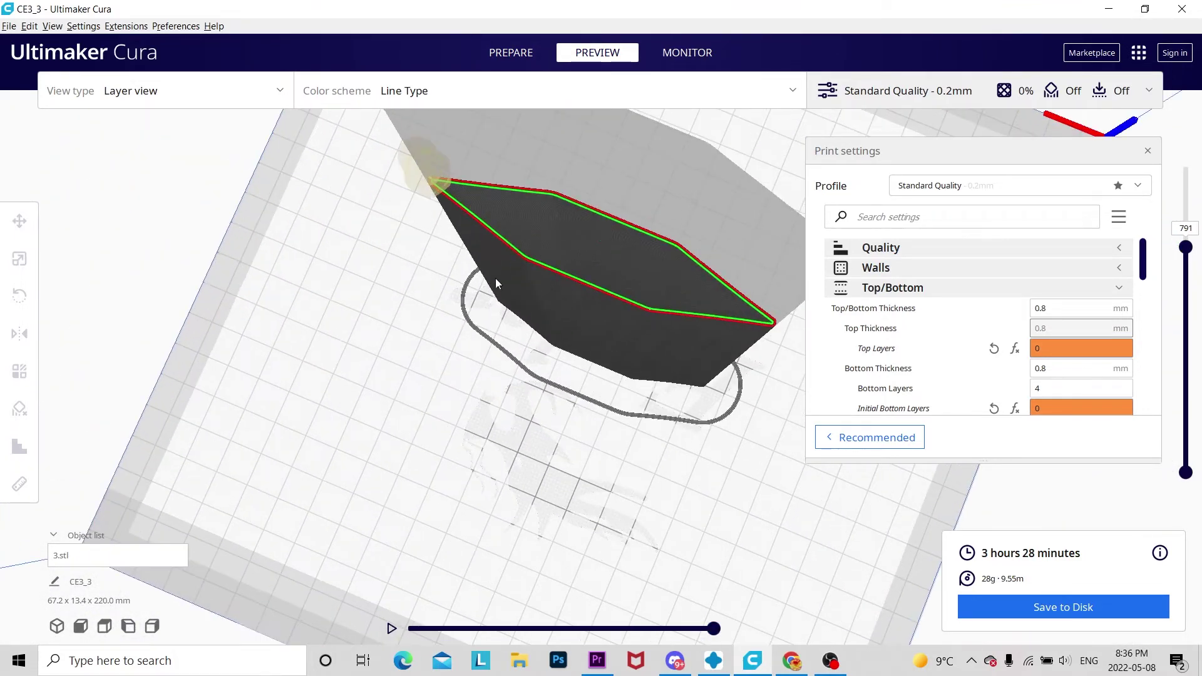
left_click(1120, 289)
Step: Set the blade's Infill Density to 10%, giving a 12.0 mm infill line distance
left_click(1121, 307)
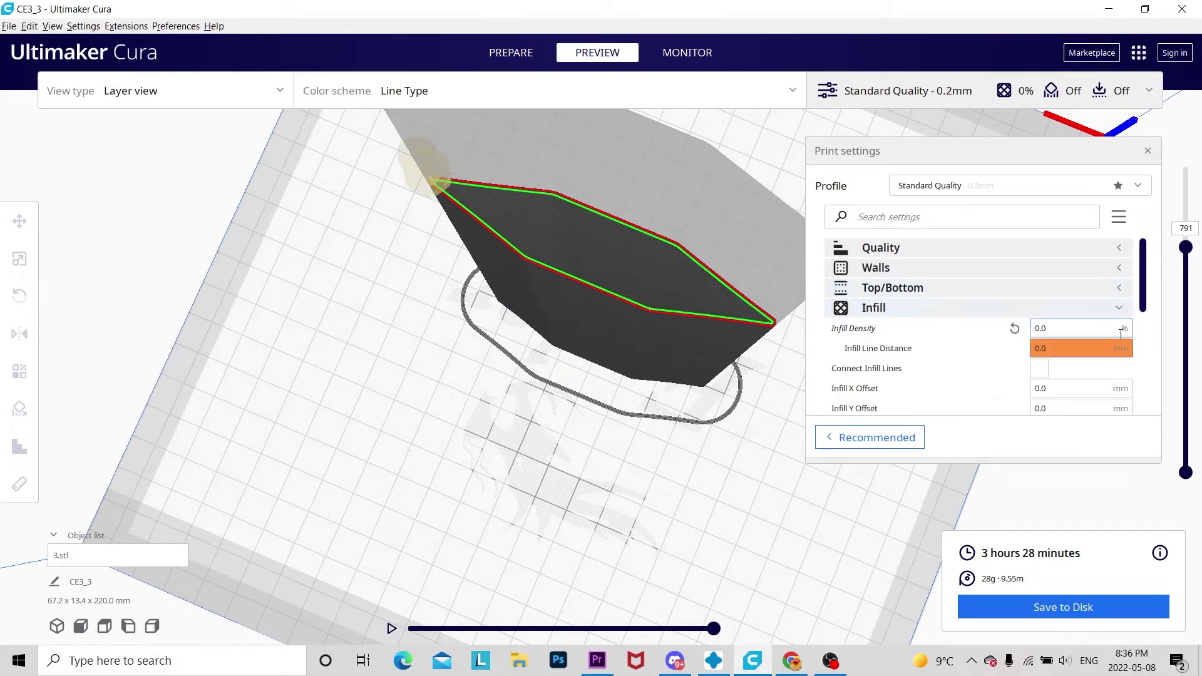
type("10")
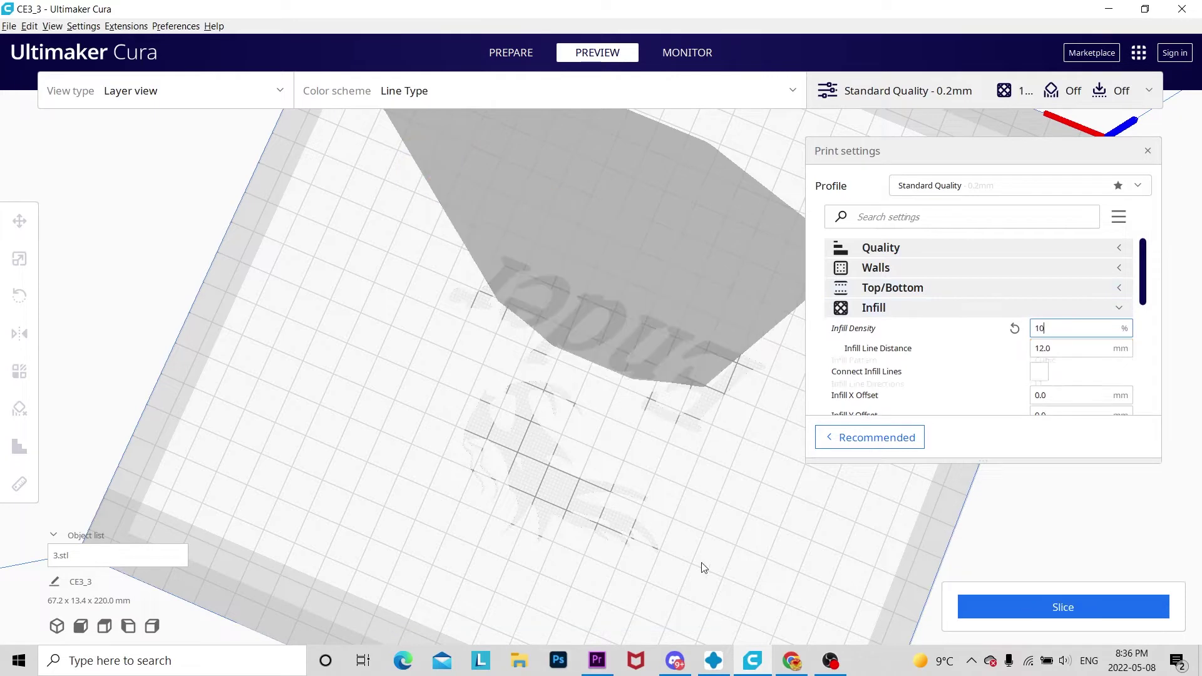
mouse_move(1016, 399)
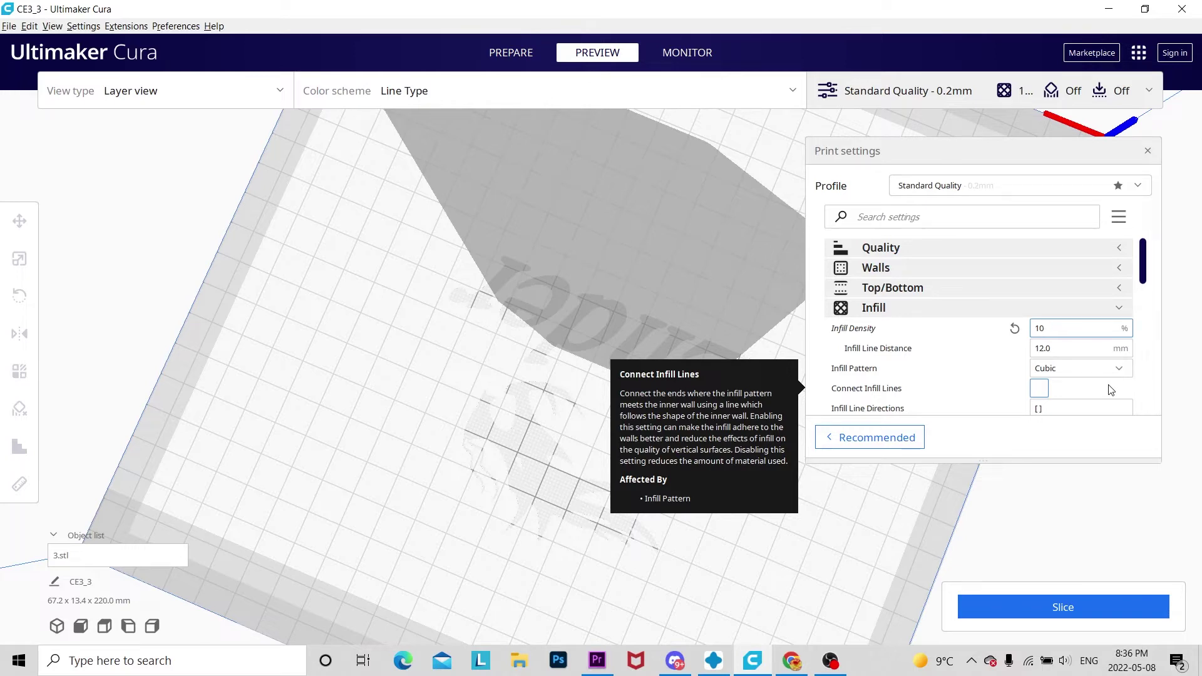
mouse_move(1103, 369)
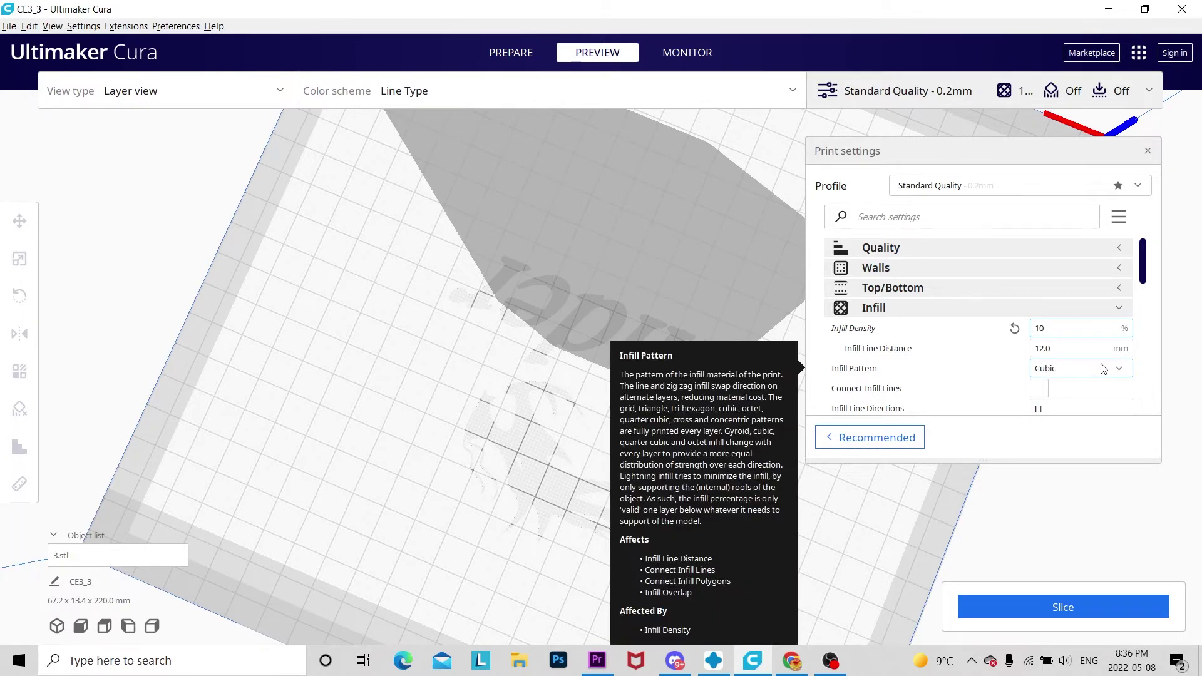
left_click(1119, 309)
left_click(1121, 327)
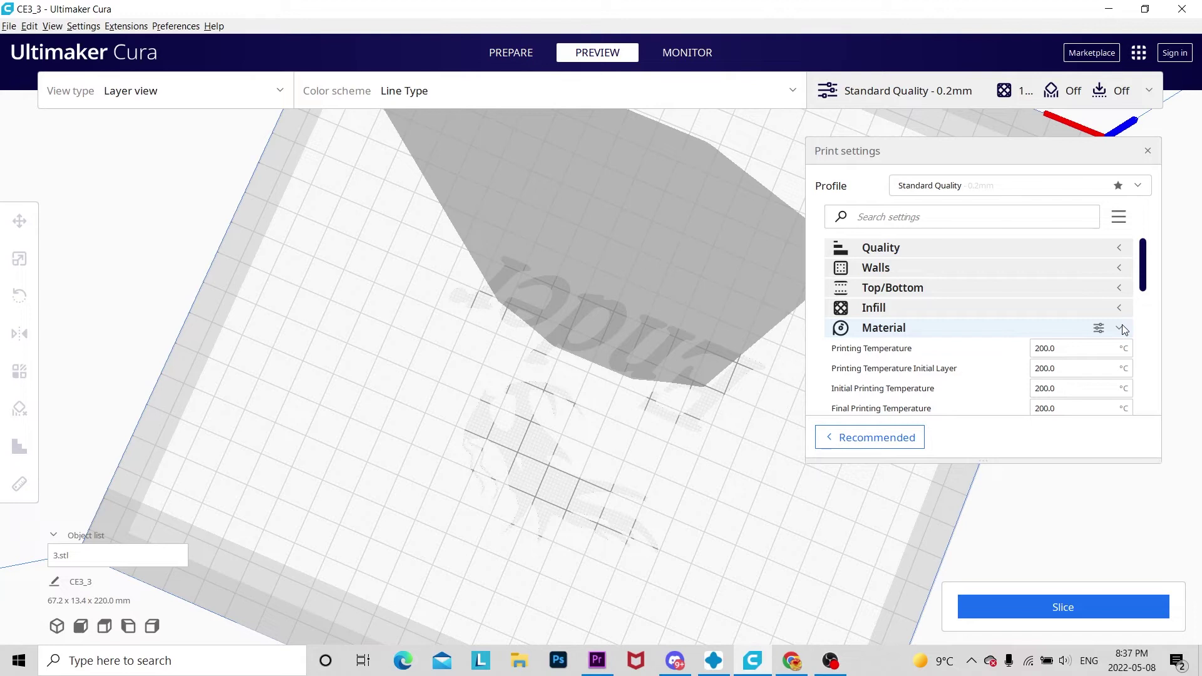
Step: Collapse, re-expand and collapse the Material settings, then orbit around the yellow arch part
left_click(1121, 328)
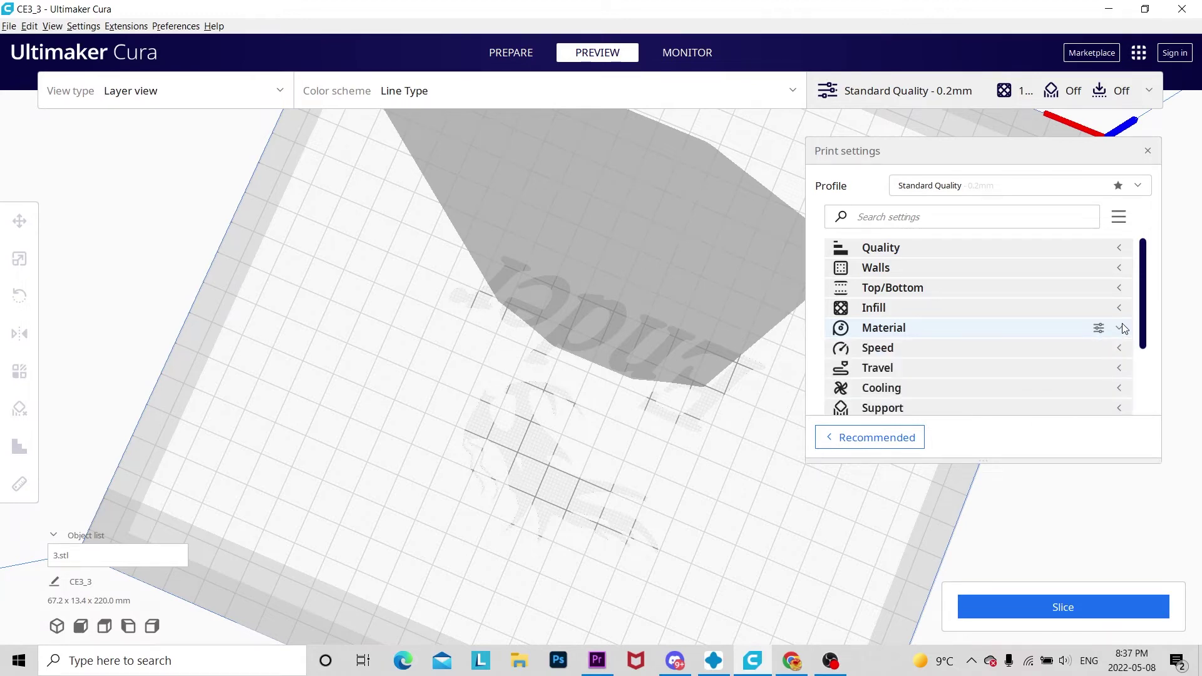
left_click(1124, 328)
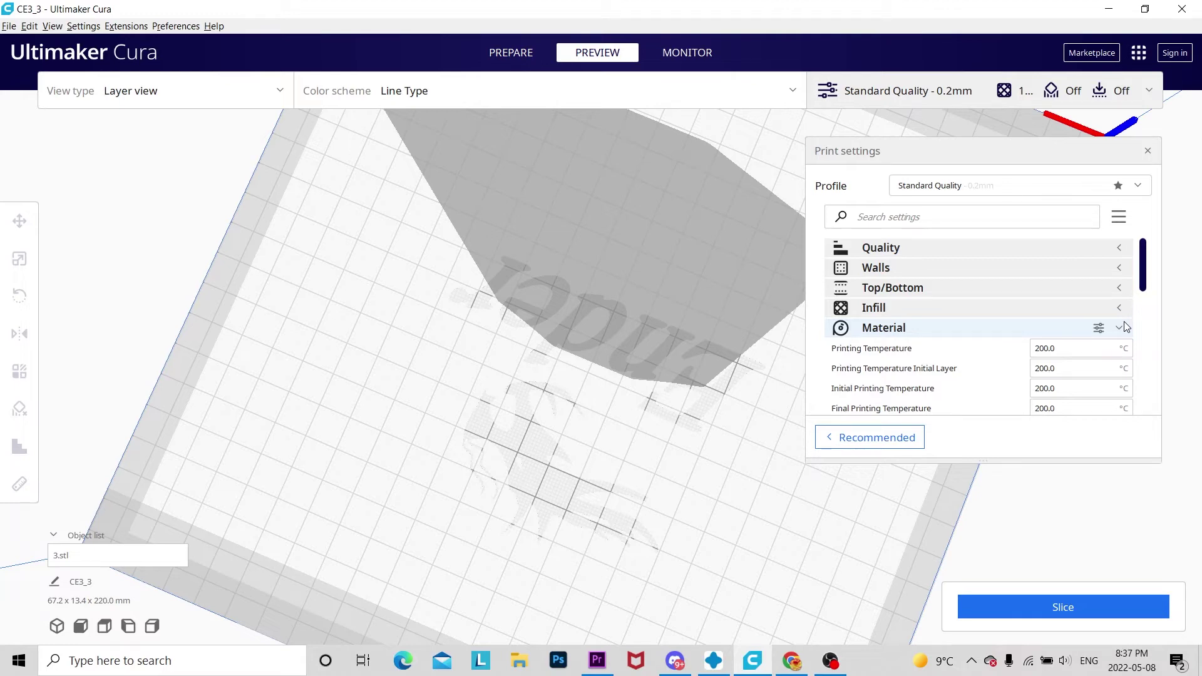
left_click(1124, 325)
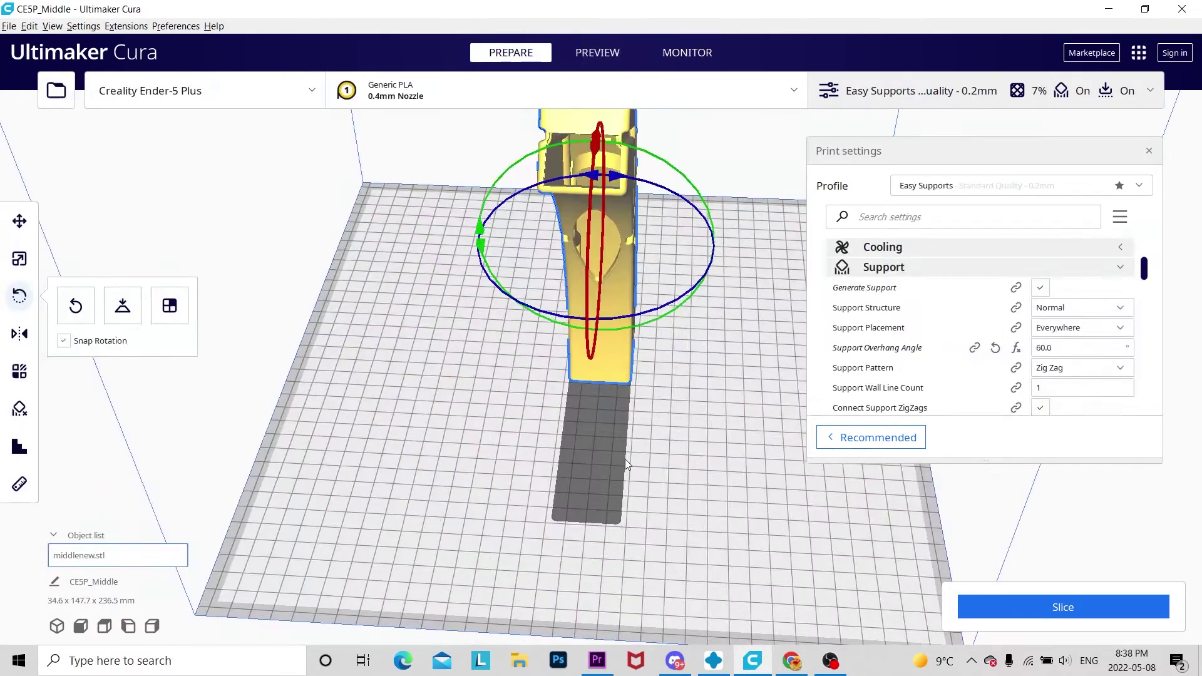
right_click_drag(625, 460, 540, 469)
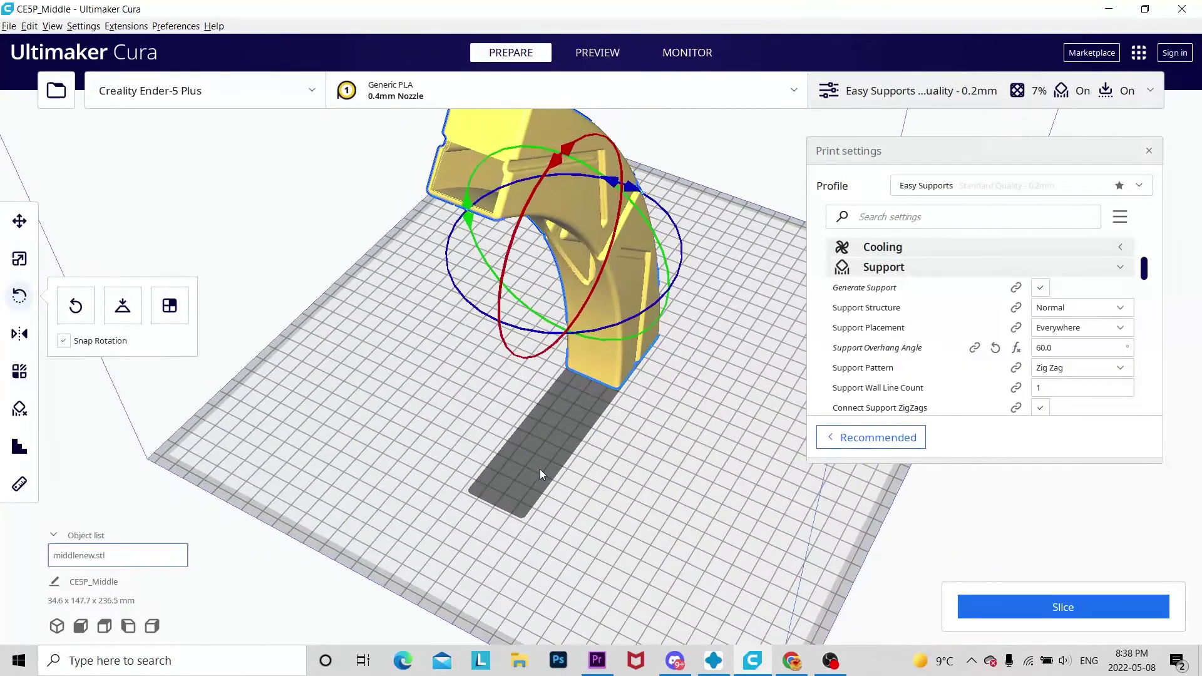
Step: Keep Support Structure at Normal and set Support Overhang Angle to 65°
mouse_move(947, 364)
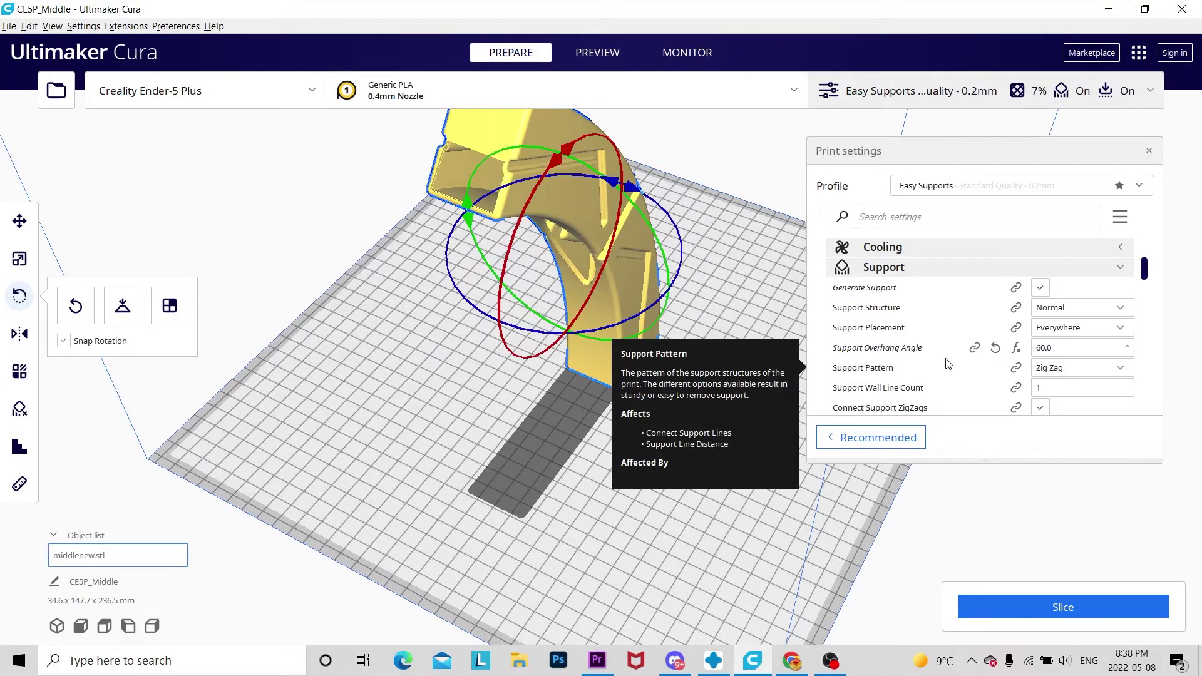
left_click(1102, 310)
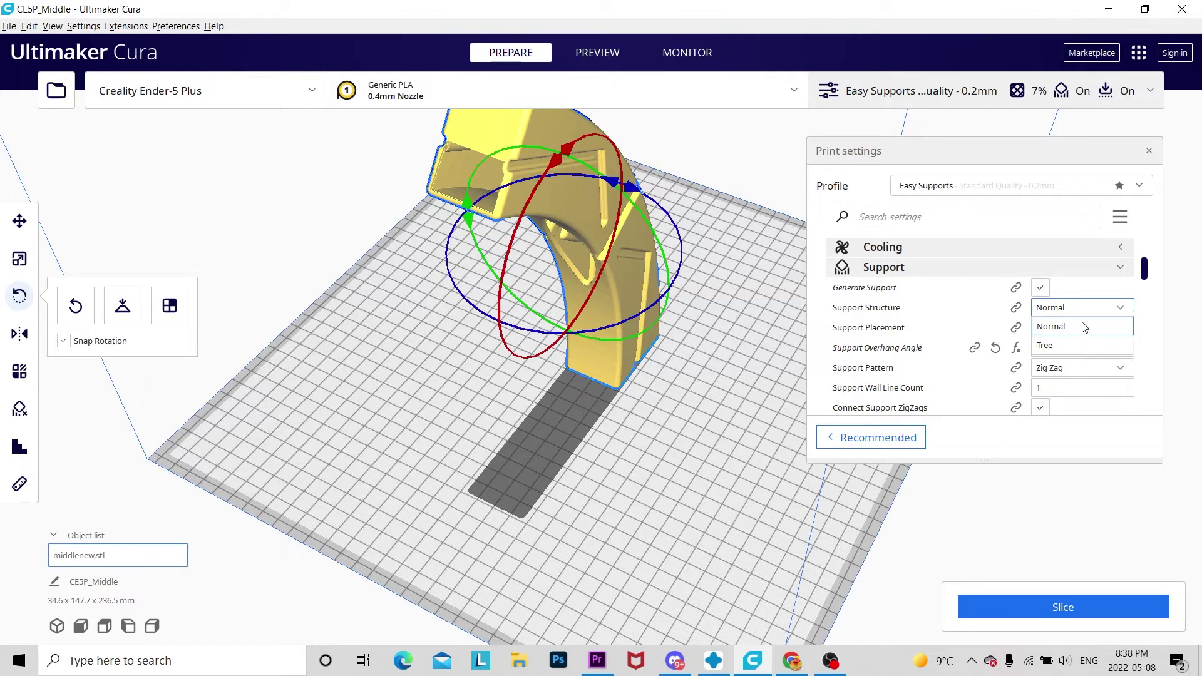
left_click(1086, 326)
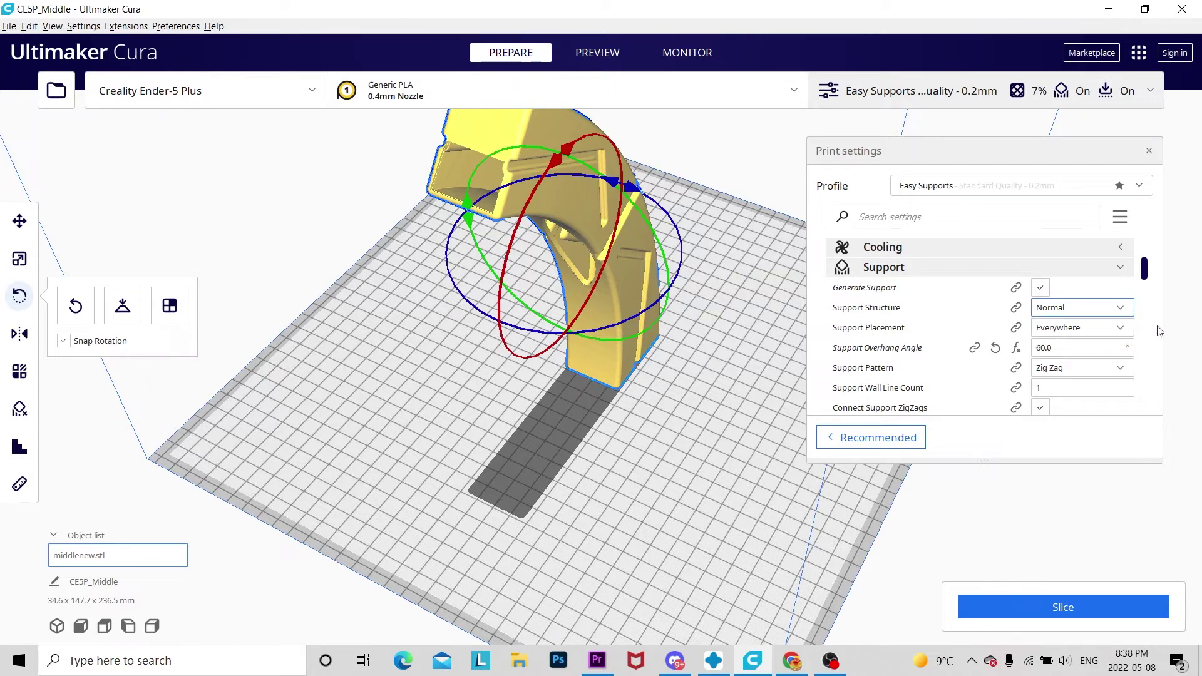
double_click(1061, 349)
key("ctrl+a")
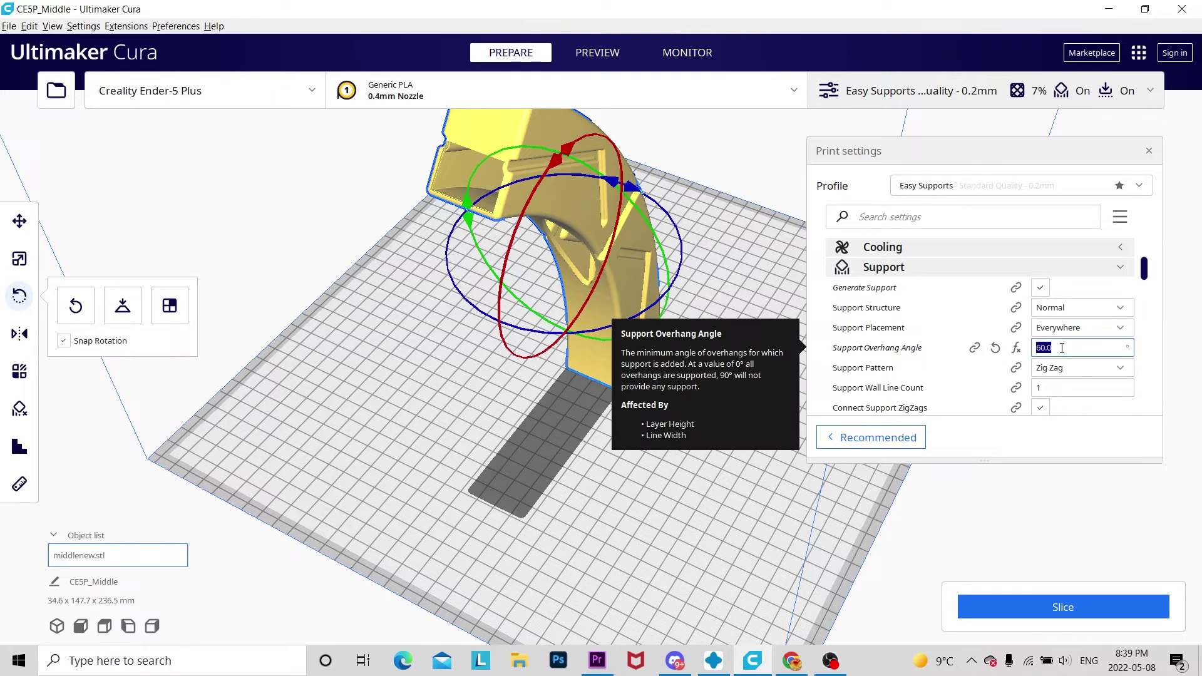
type("65")
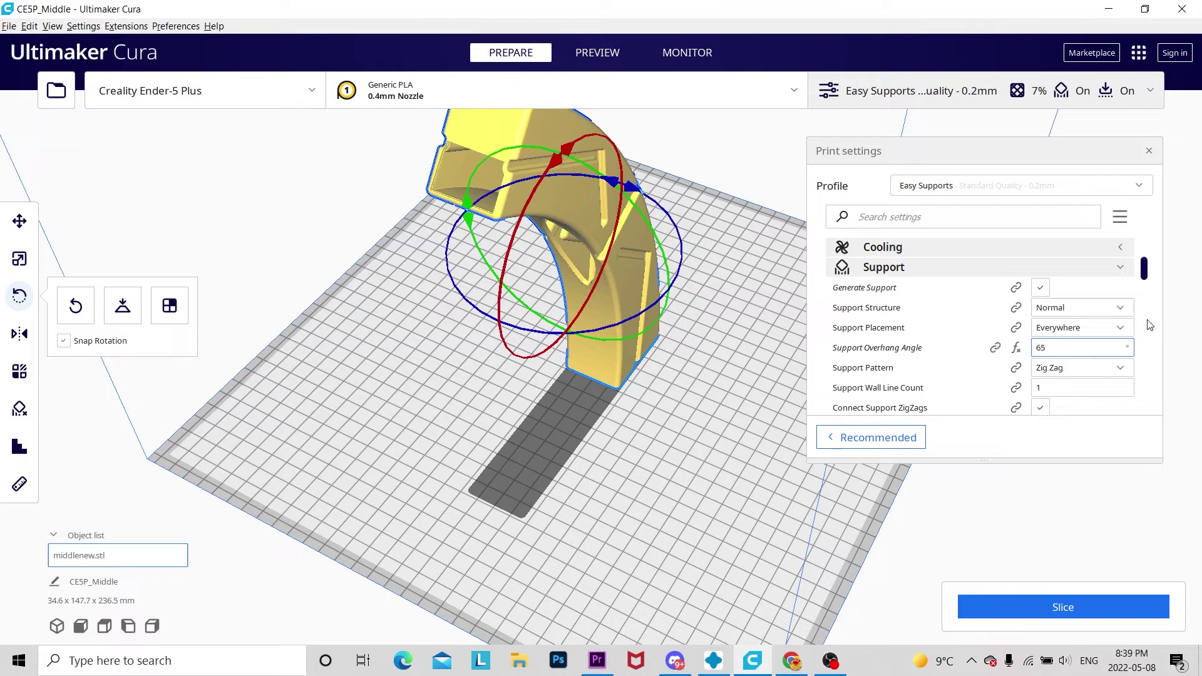
scroll(1077, 332, "down", 4)
scroll(1059, 333, "up", 2)
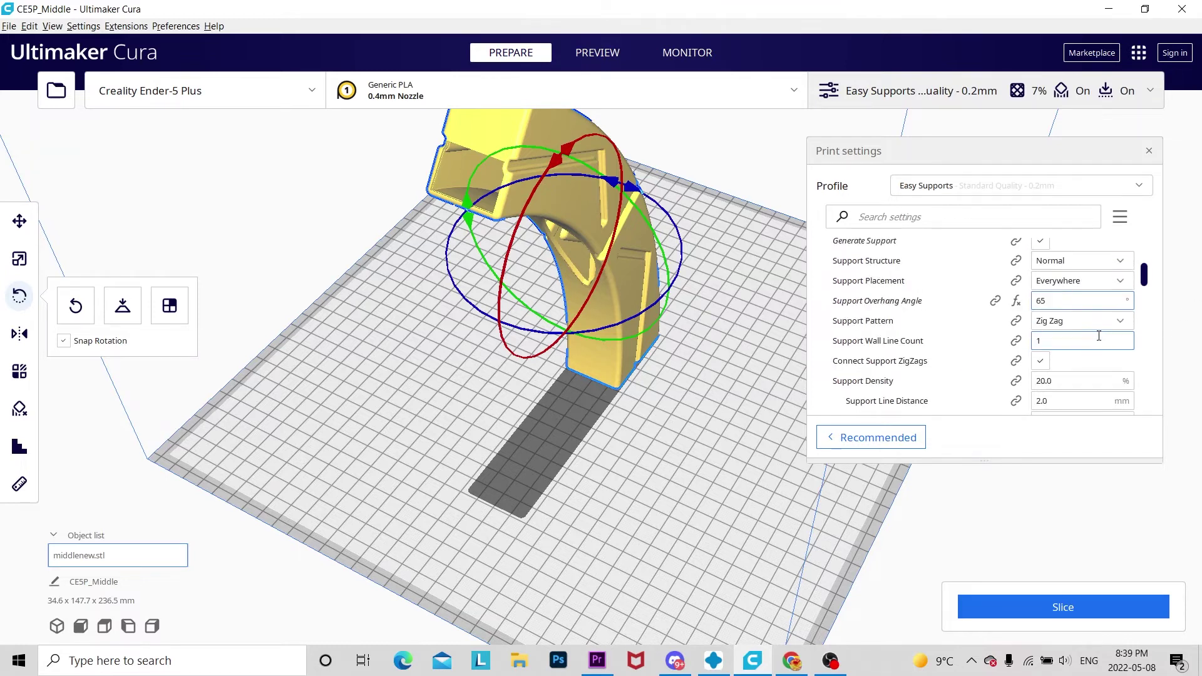
Step: Set Support Density to 7% and slice the CE5P_Middle part
double_click(1077, 382)
type("7")
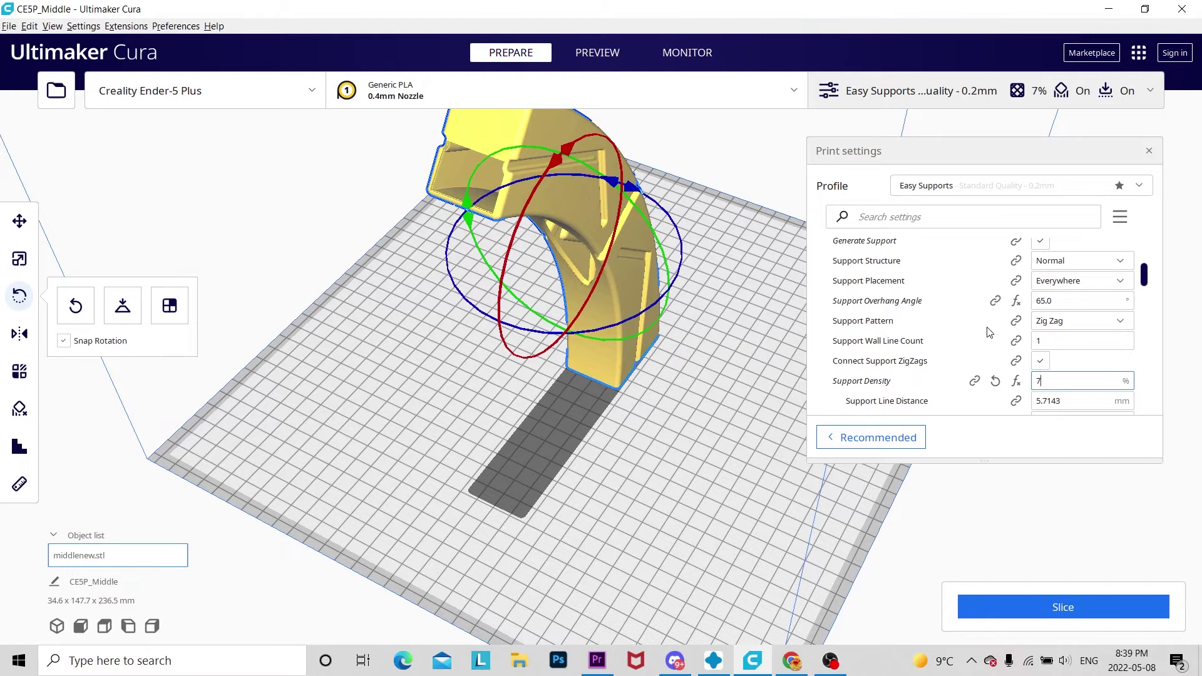
scroll(988, 331, "down", 2)
scroll(988, 338, "up", 4)
scroll(989, 363, "down", 4)
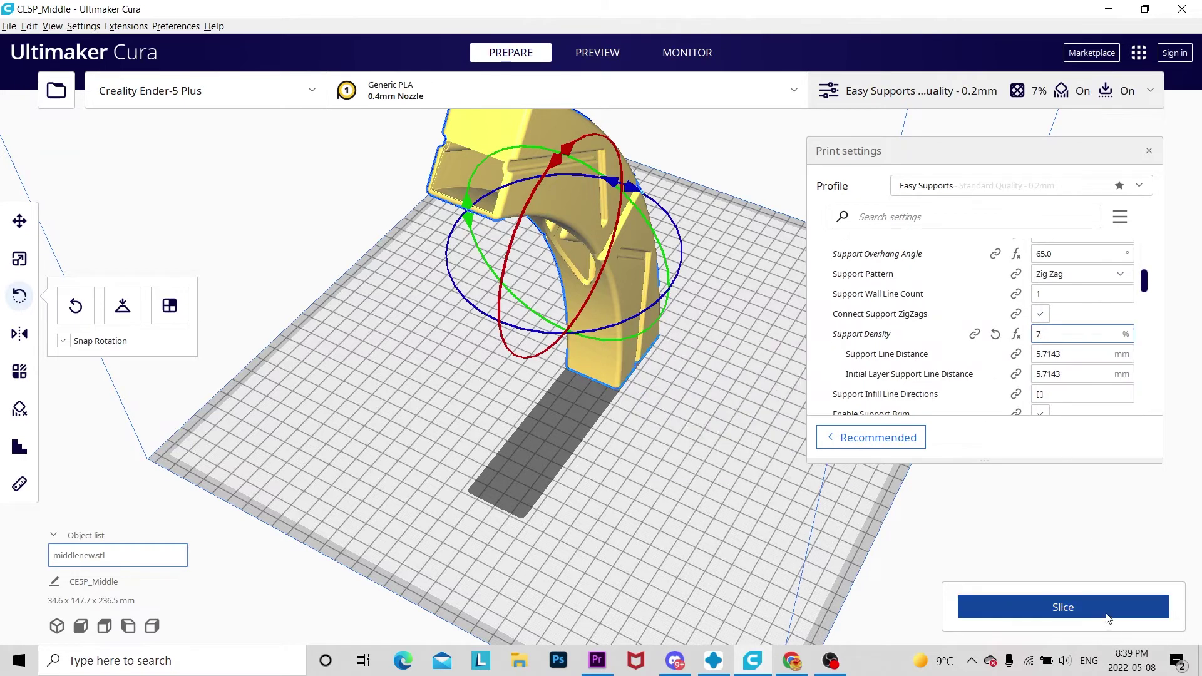
mouse_move(970, 375)
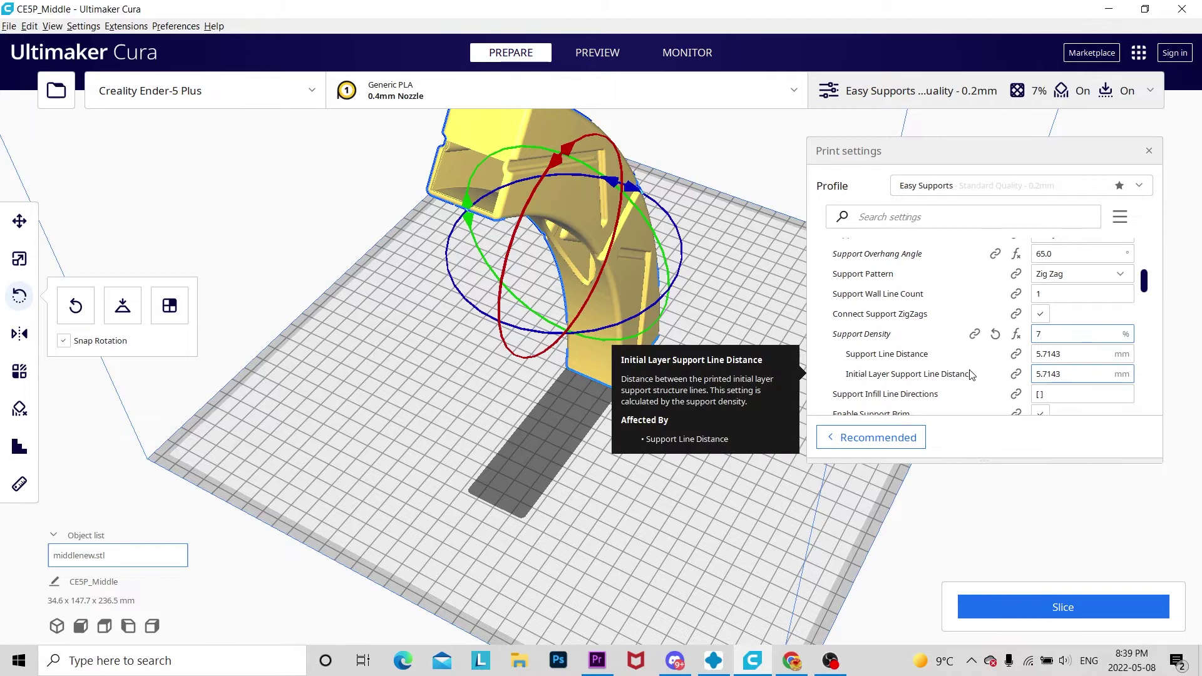
left_click(1069, 615)
Step: Review the Build Plate Adhesion types and select the Support Interface Density value
scroll(1083, 329, "down", 3)
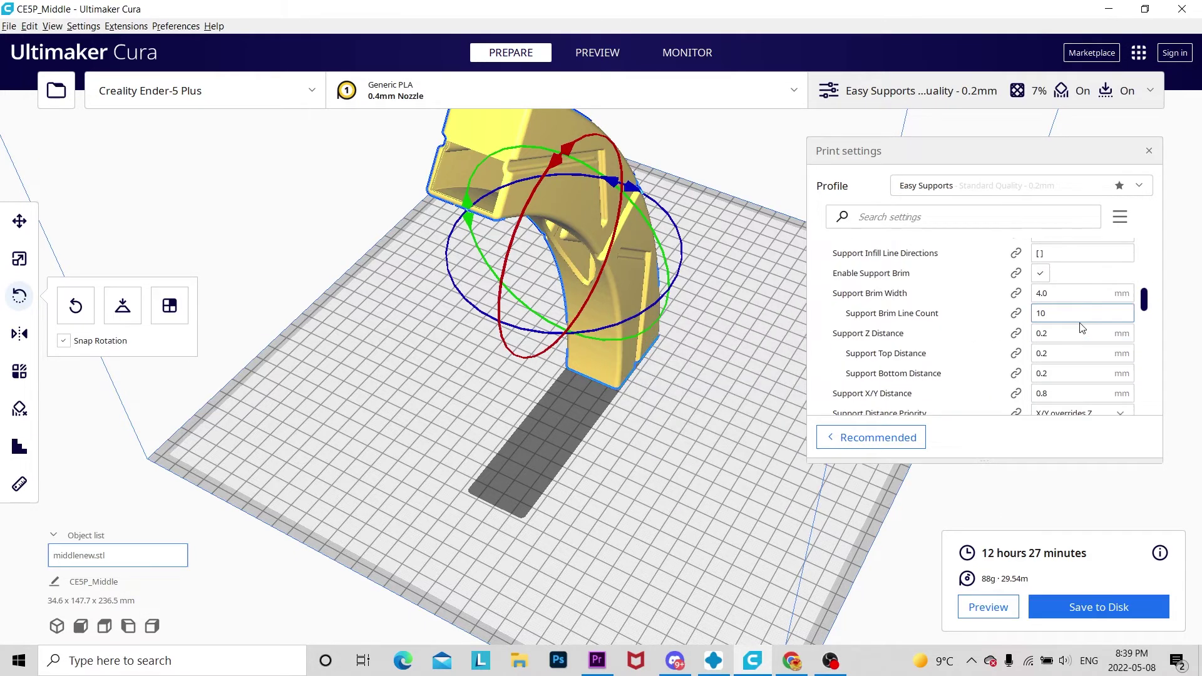
scroll(1082, 328, "down", 5)
left_click(1100, 325)
left_click(1101, 347)
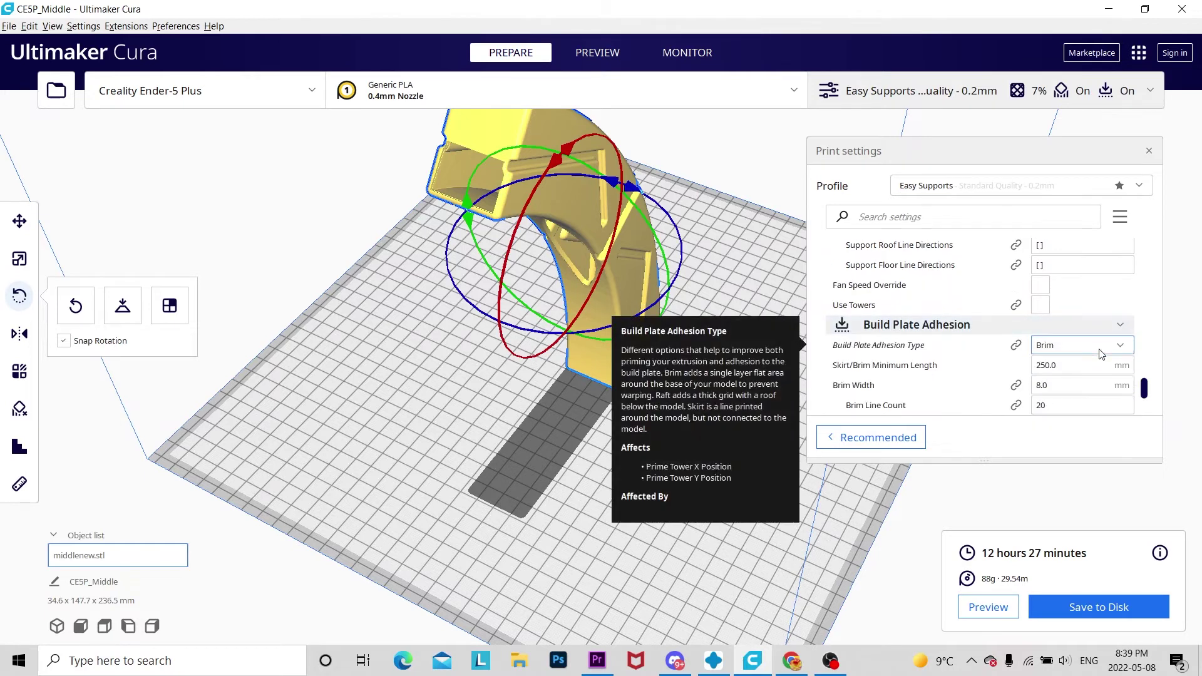
scroll(1082, 333, "up", 5)
scroll(1082, 333, "down", 3)
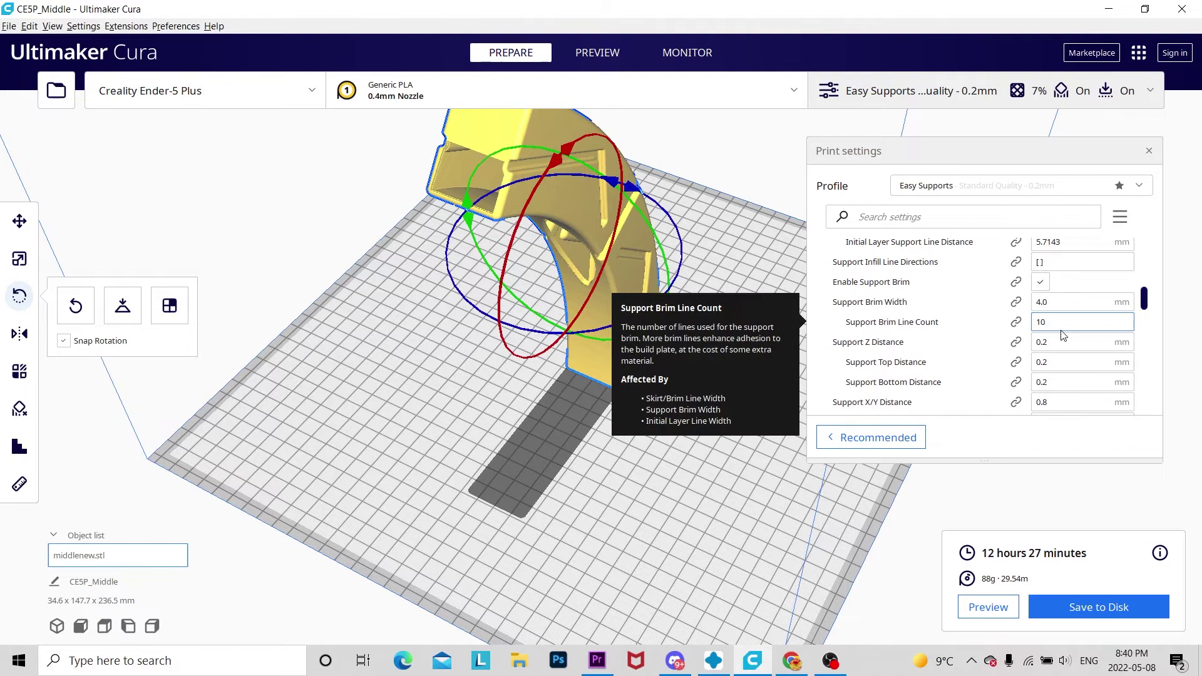
scroll(1067, 335, "down", 8)
scroll(1080, 330, "down", 2)
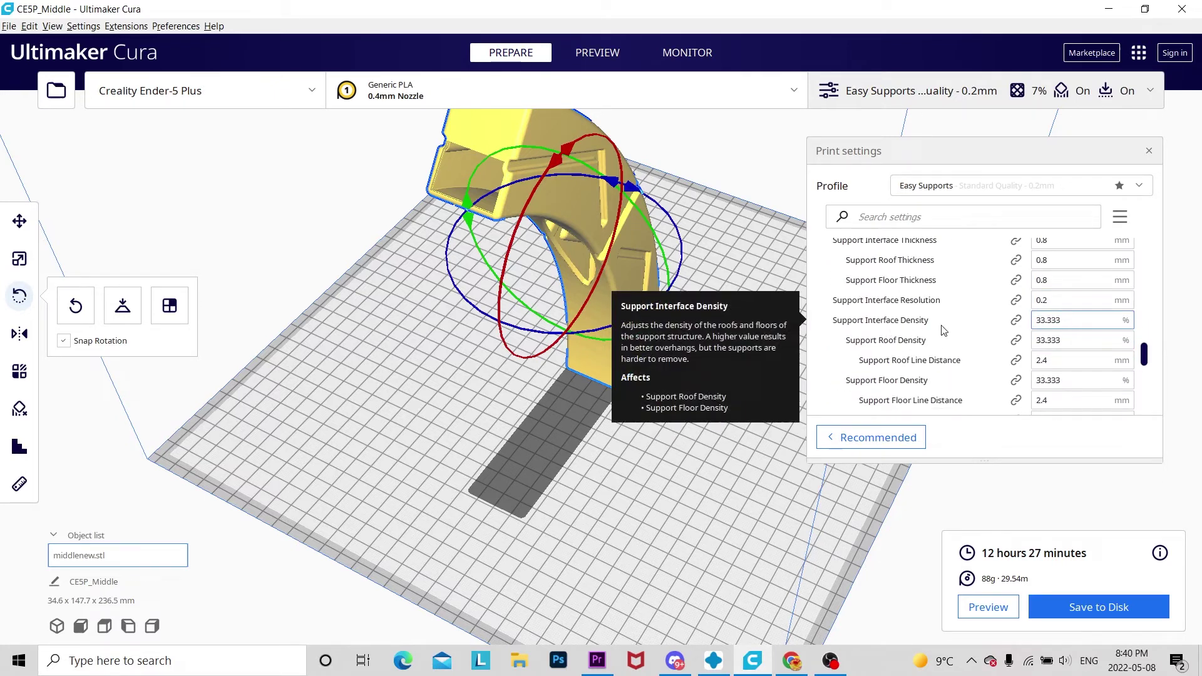
left_click(1073, 329)
Step: Set Support Interface Density to 80% and check Support Density stays at 7.0%
type("80")
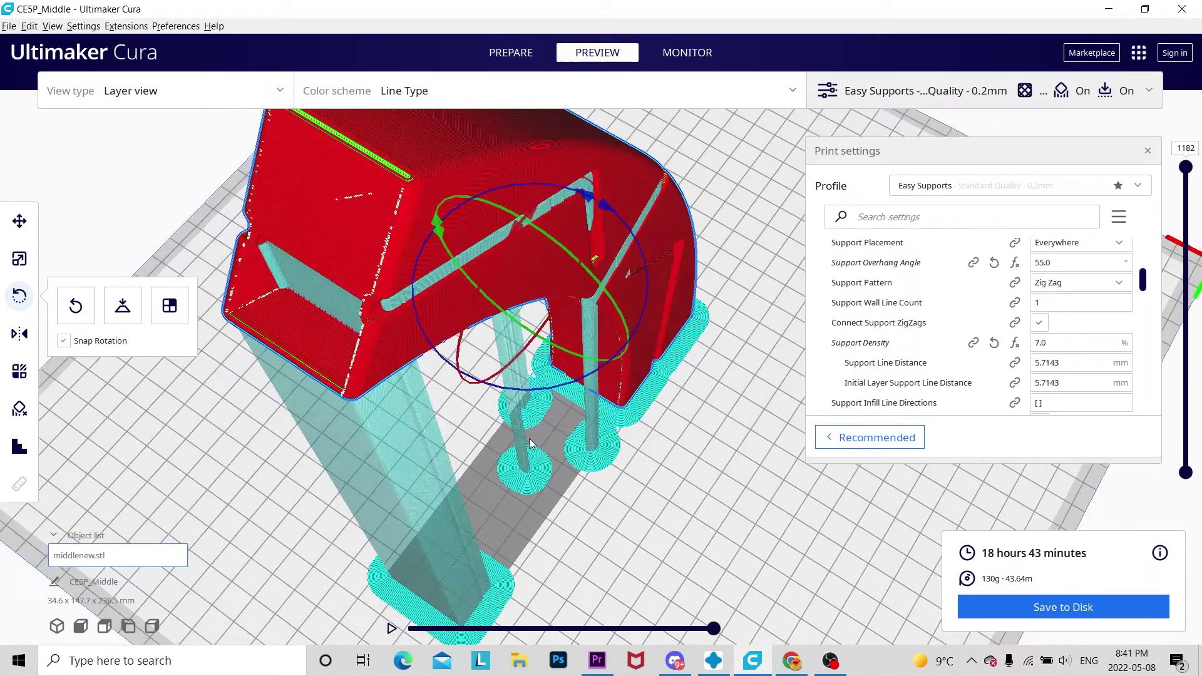
right_click_drag(545, 437, 568, 440)
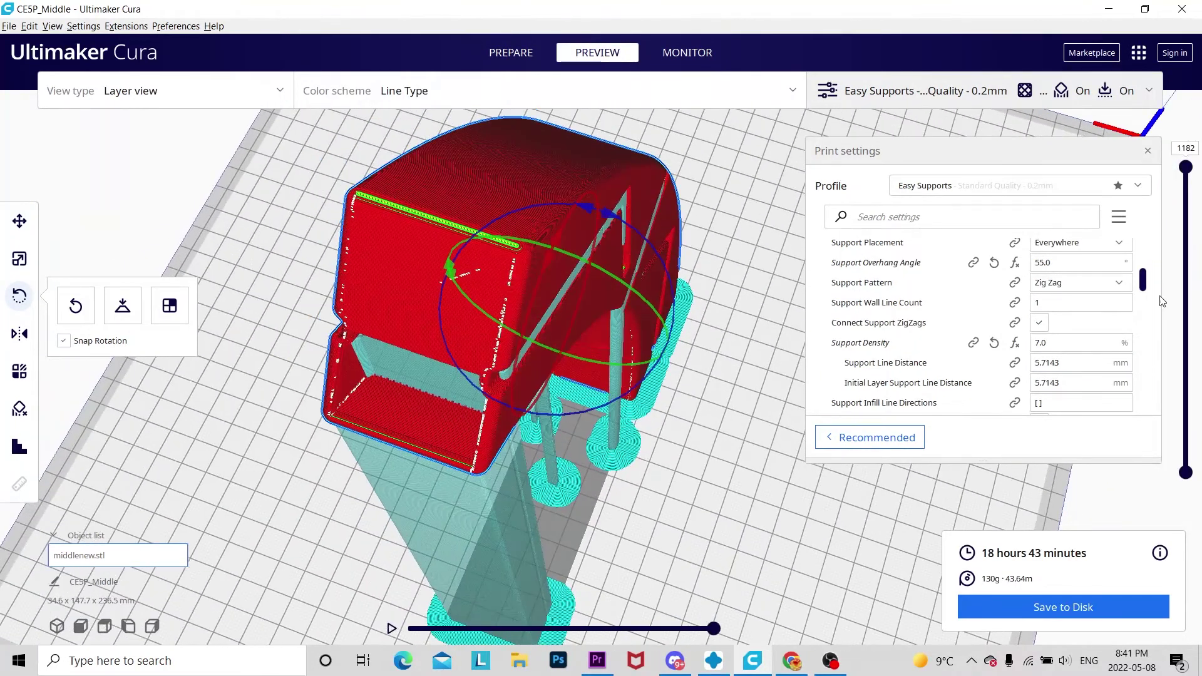
left_click_drag(1189, 180, 1191, 238)
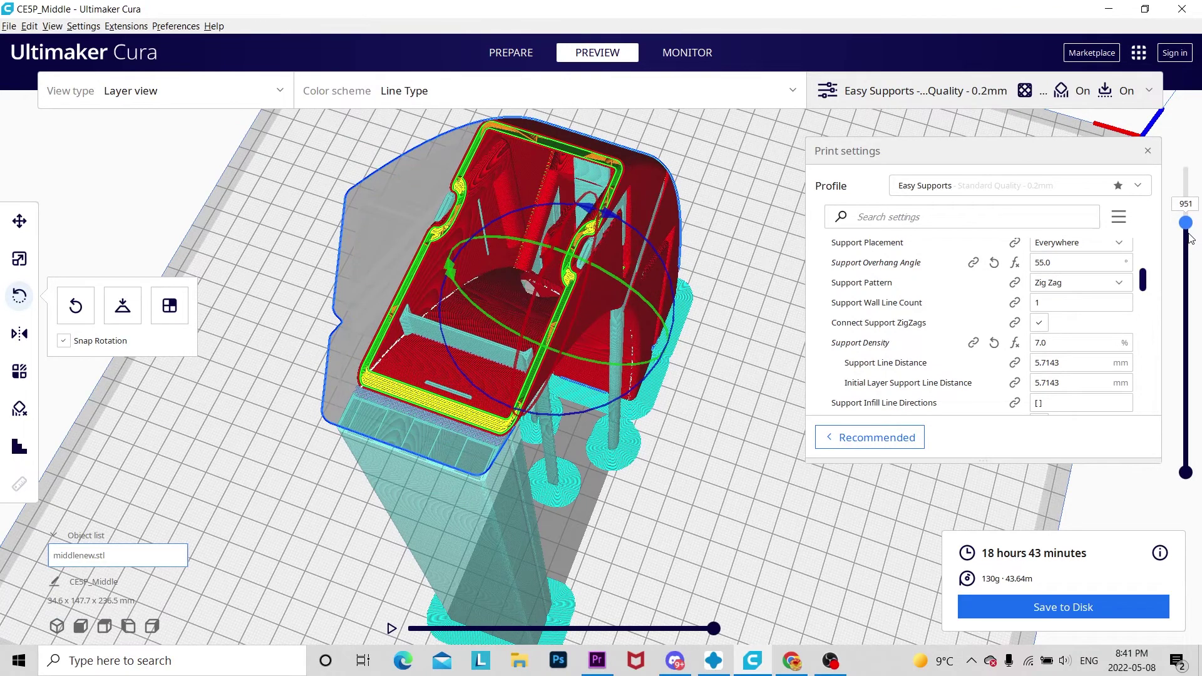
scroll(504, 453, "up", 5)
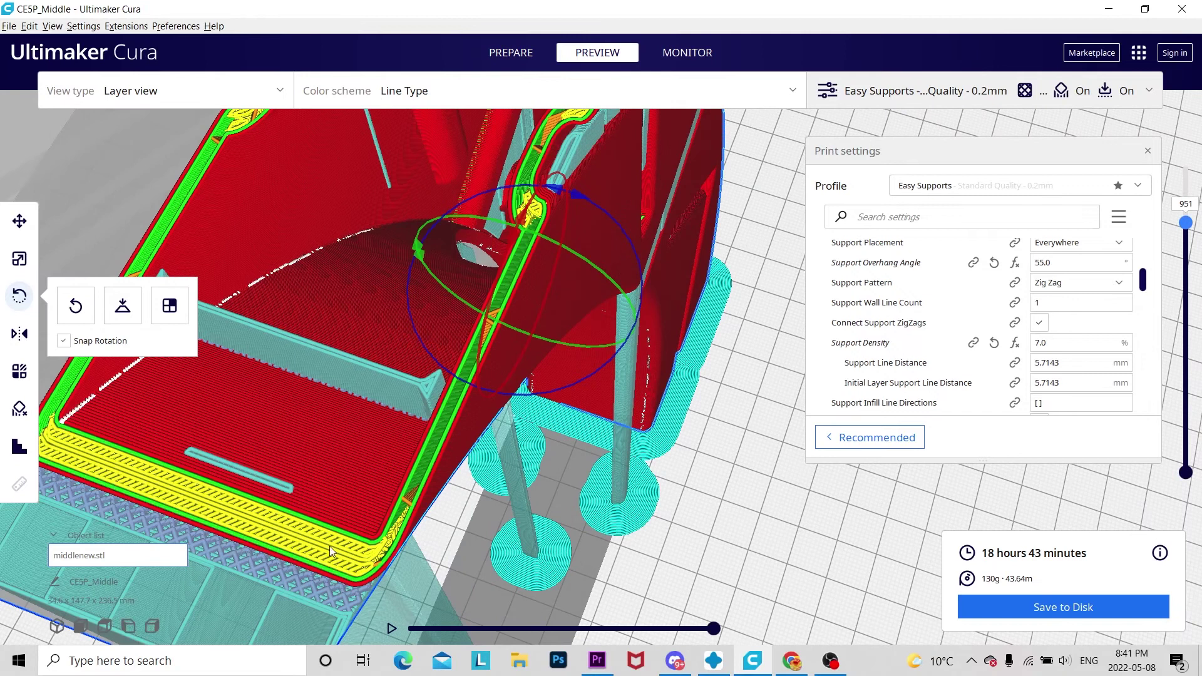
scroll(320, 577, "down", 2)
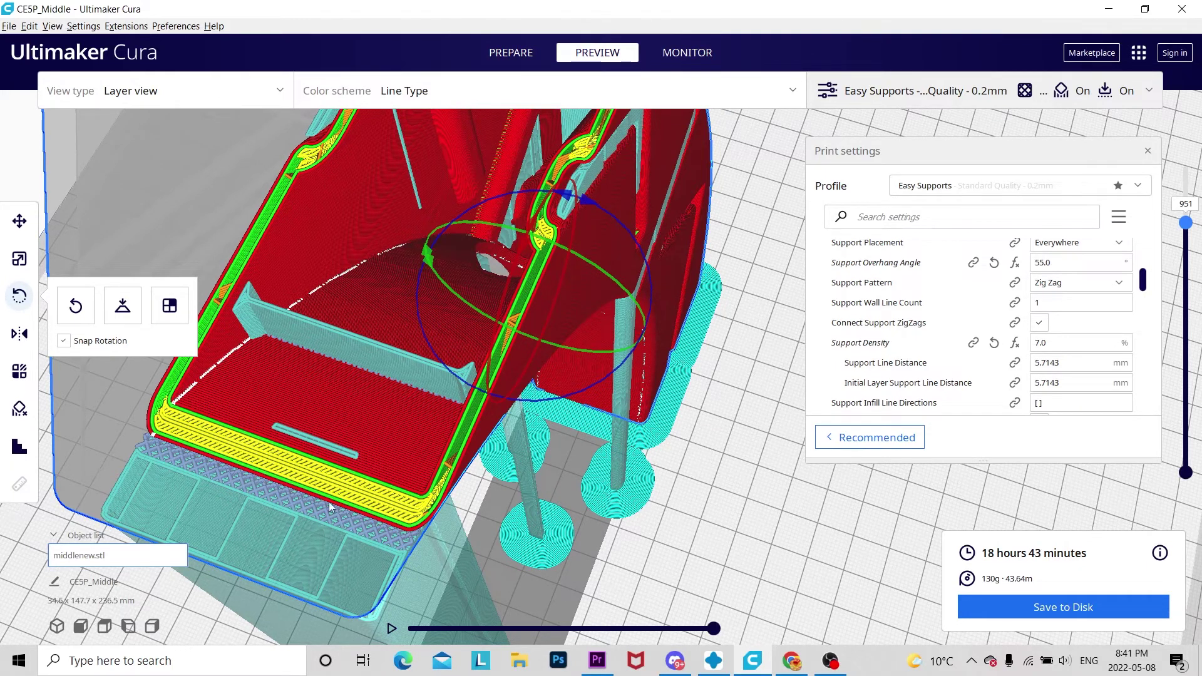
scroll(933, 353, "down", 3)
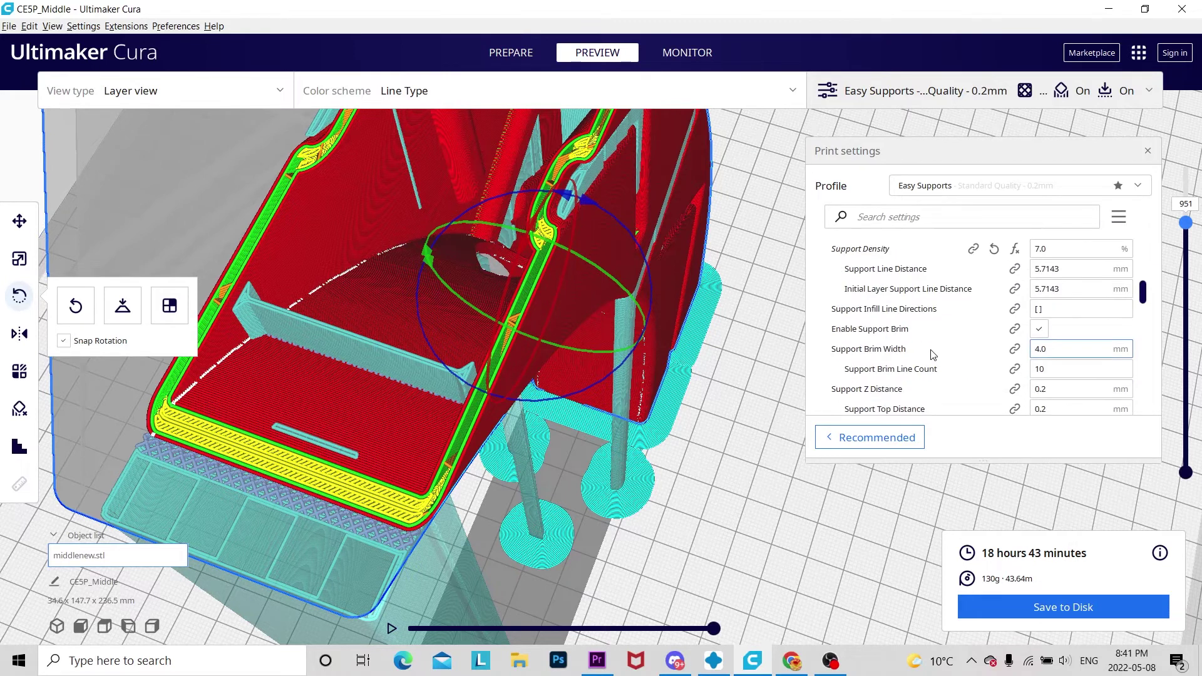
scroll(933, 355, "up", 1)
scroll(933, 360, "down", 8)
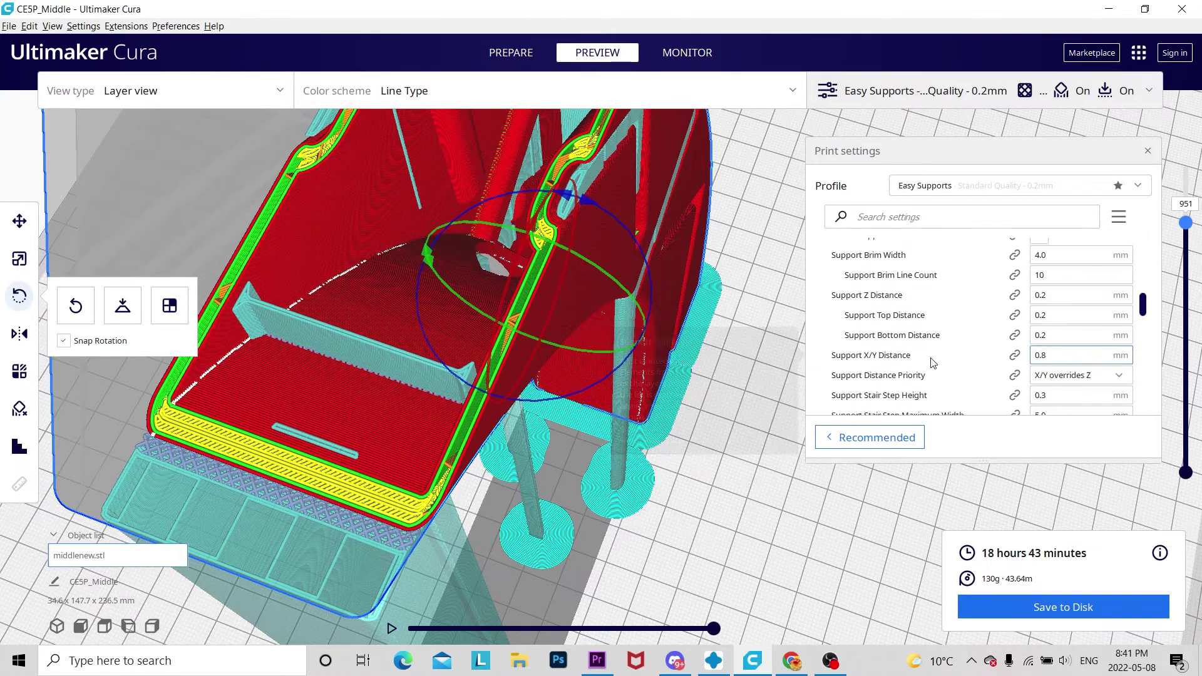
scroll(933, 366, "down", 4)
scroll(933, 366, "up", 4)
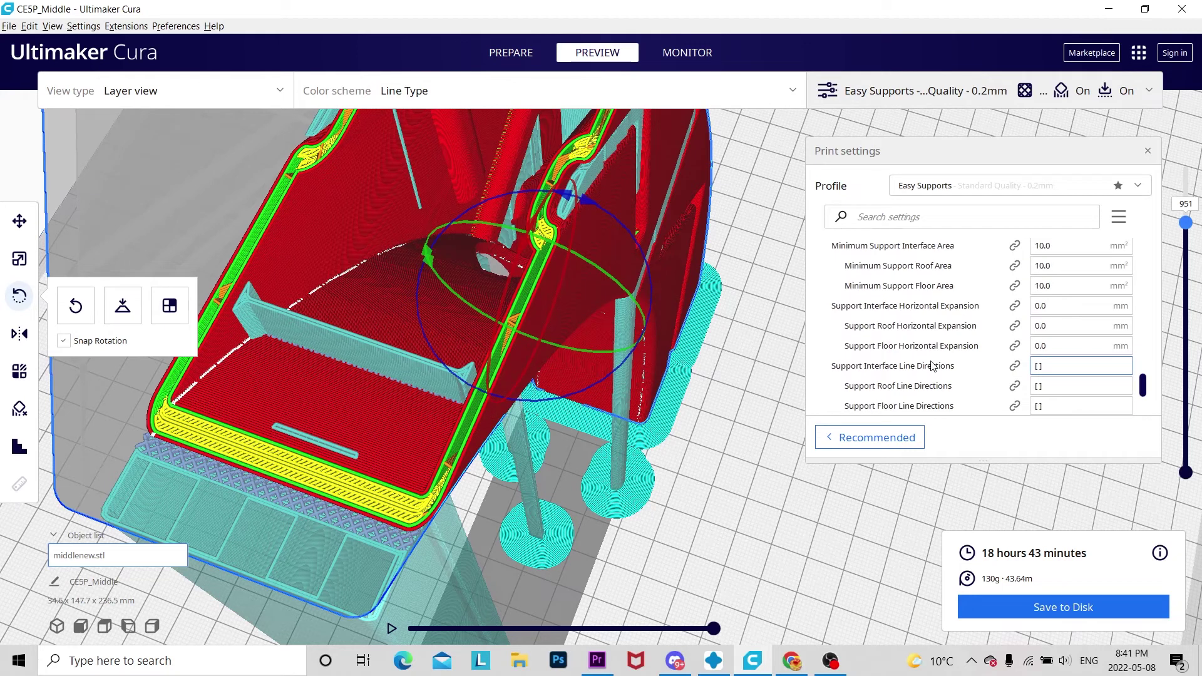
scroll(933, 367, "up", 2)
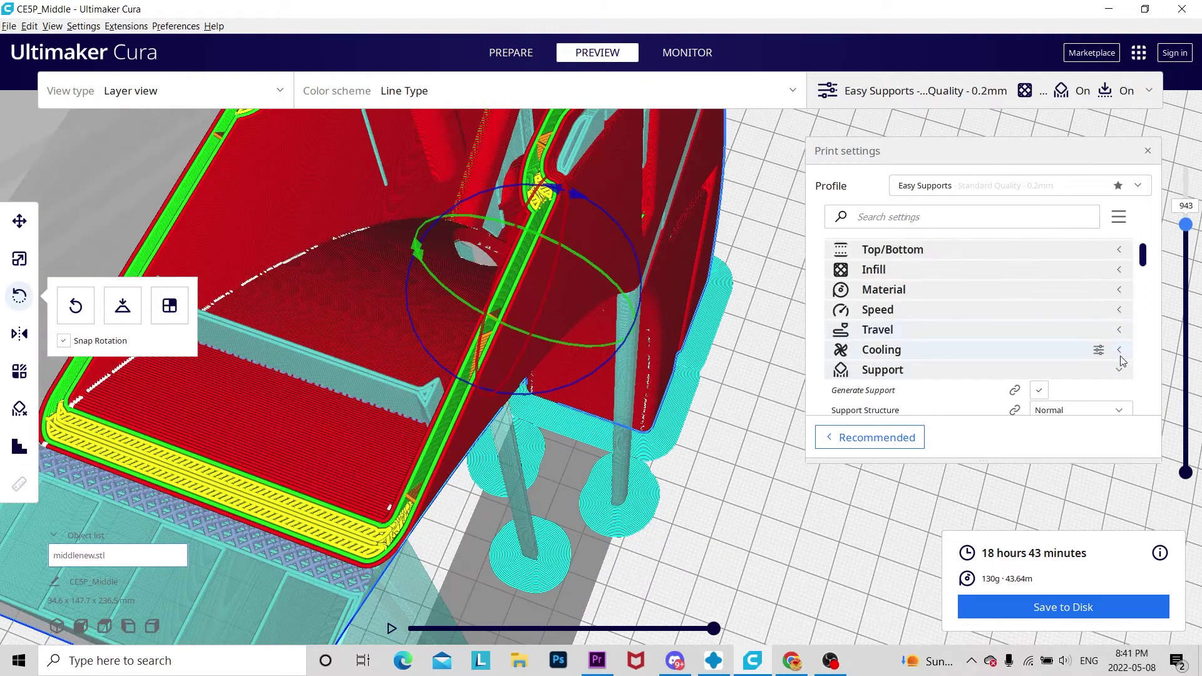
Step: Change Build Plate Adhesion to Brim (10 lines, 8.0 mm) and inspect the resliced middle piece
left_click(1119, 370)
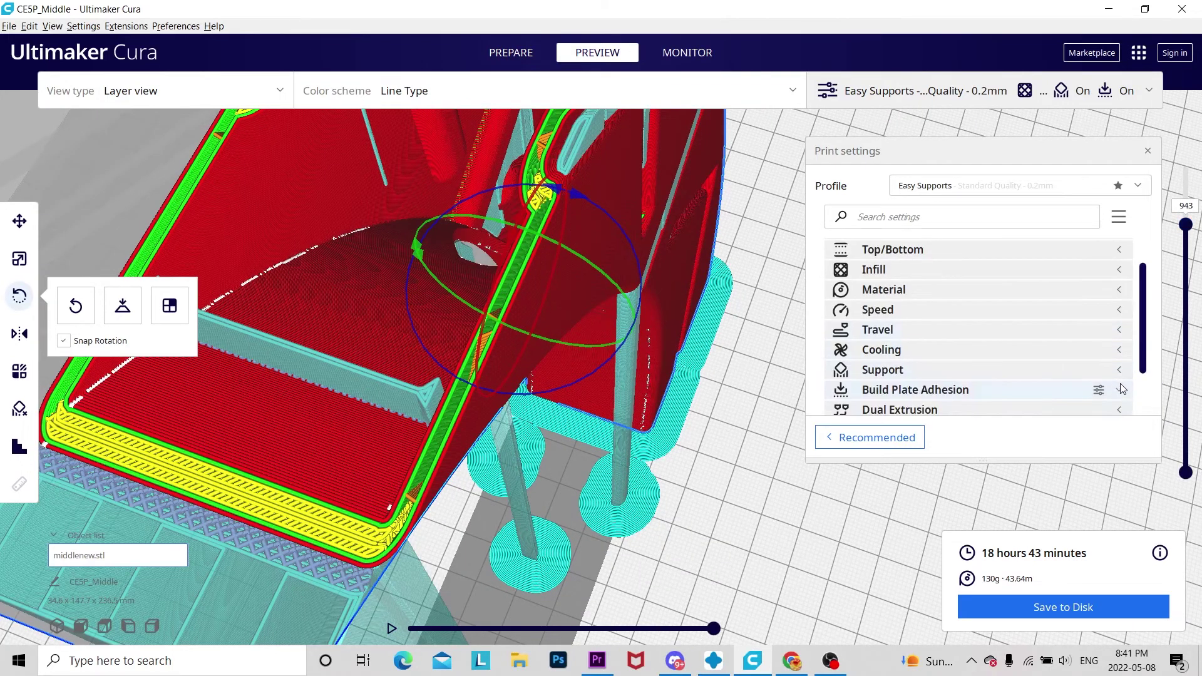
left_click(988, 389)
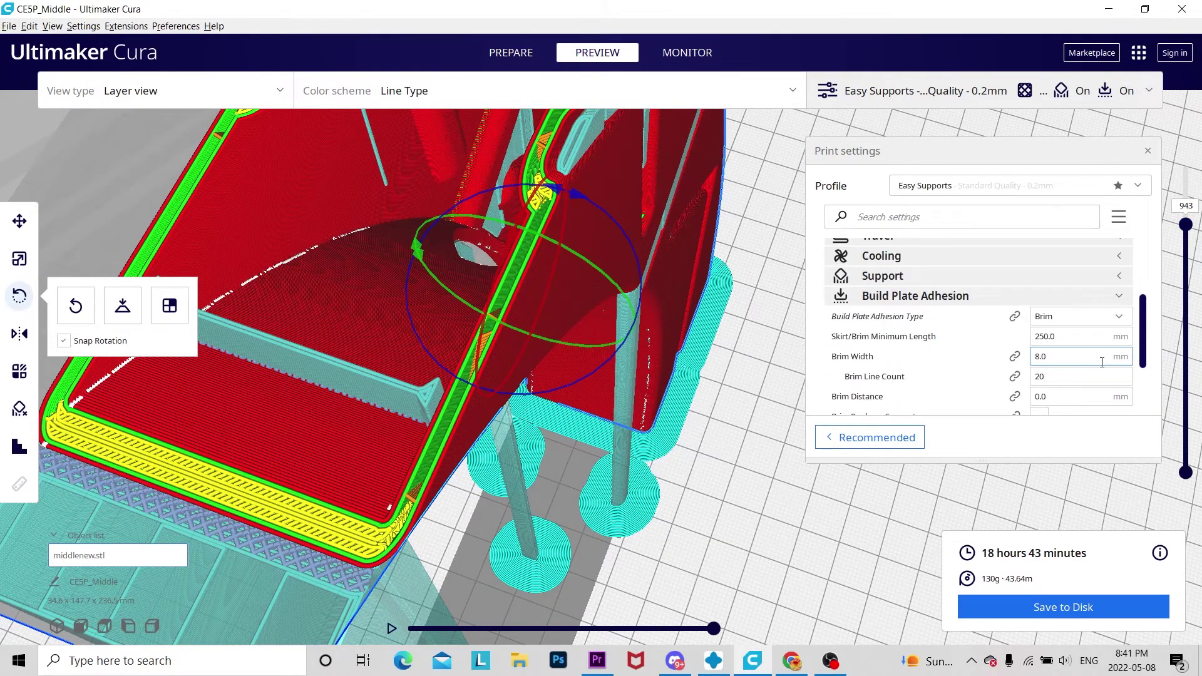
left_click(1073, 317)
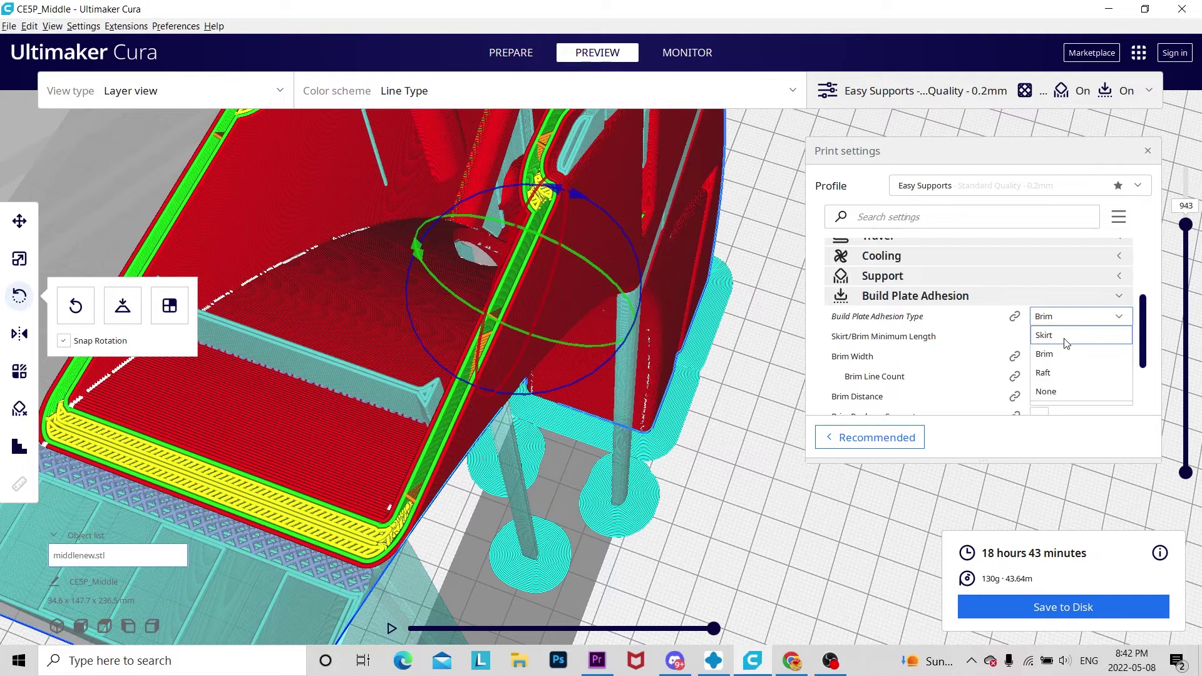
left_click(1069, 355)
scroll(1065, 350, "down", 3)
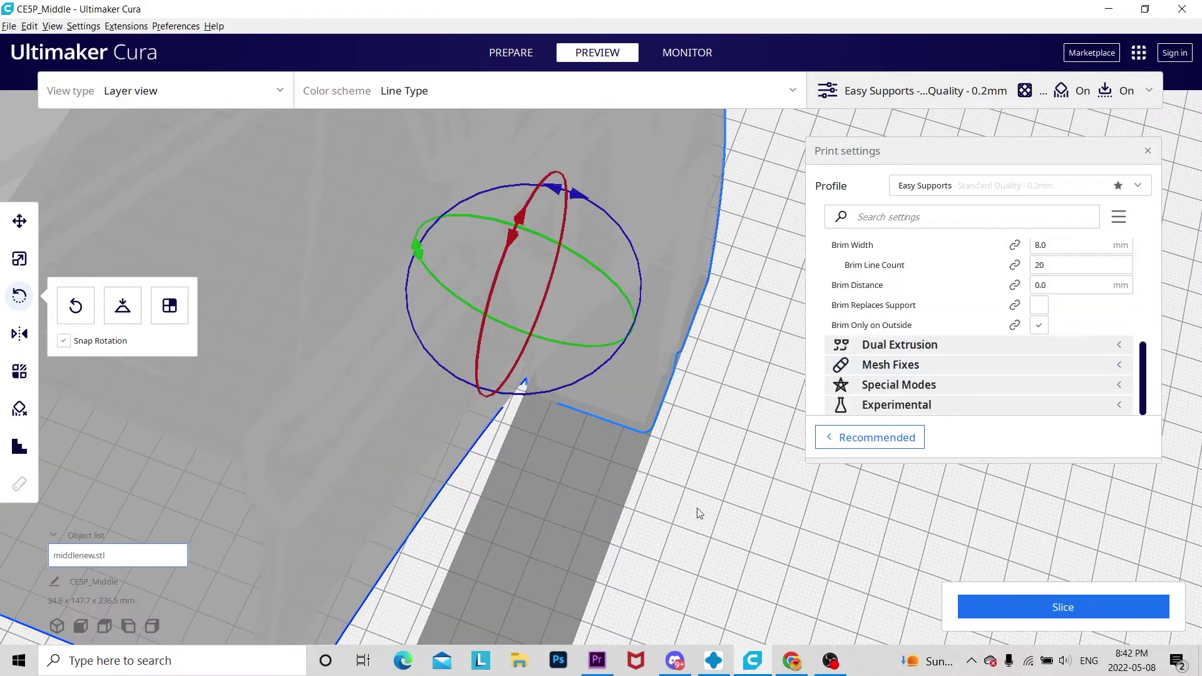
scroll(656, 495, "down", 3)
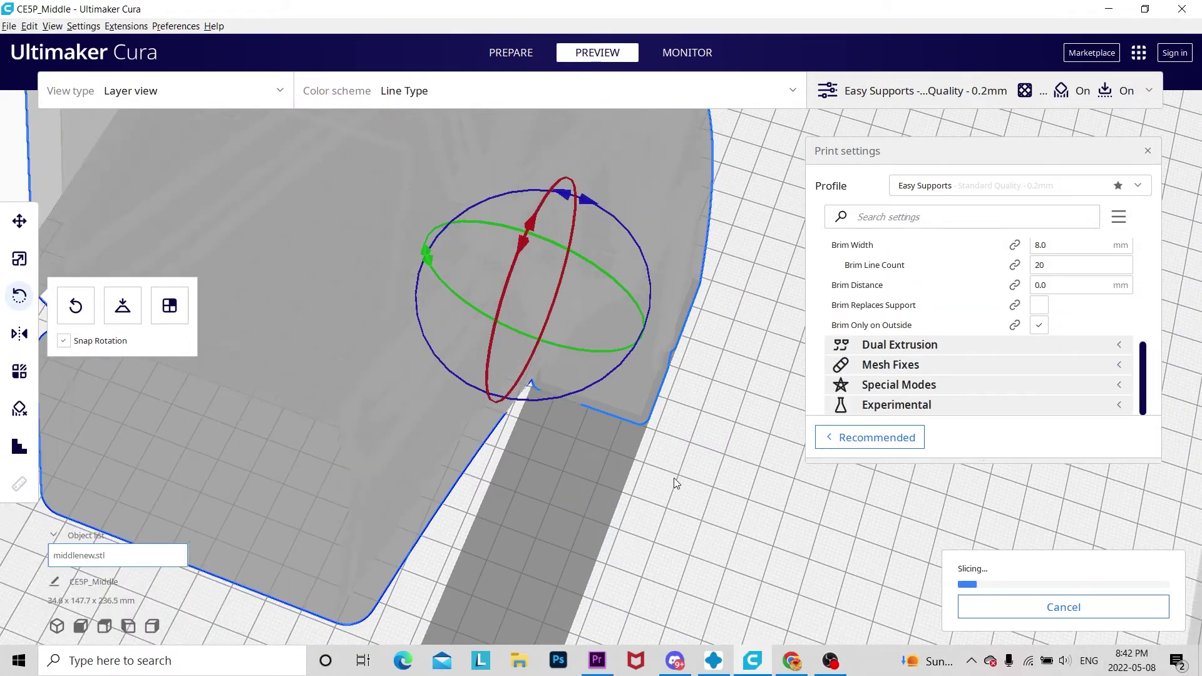
right_click_drag(696, 479, 644, 521)
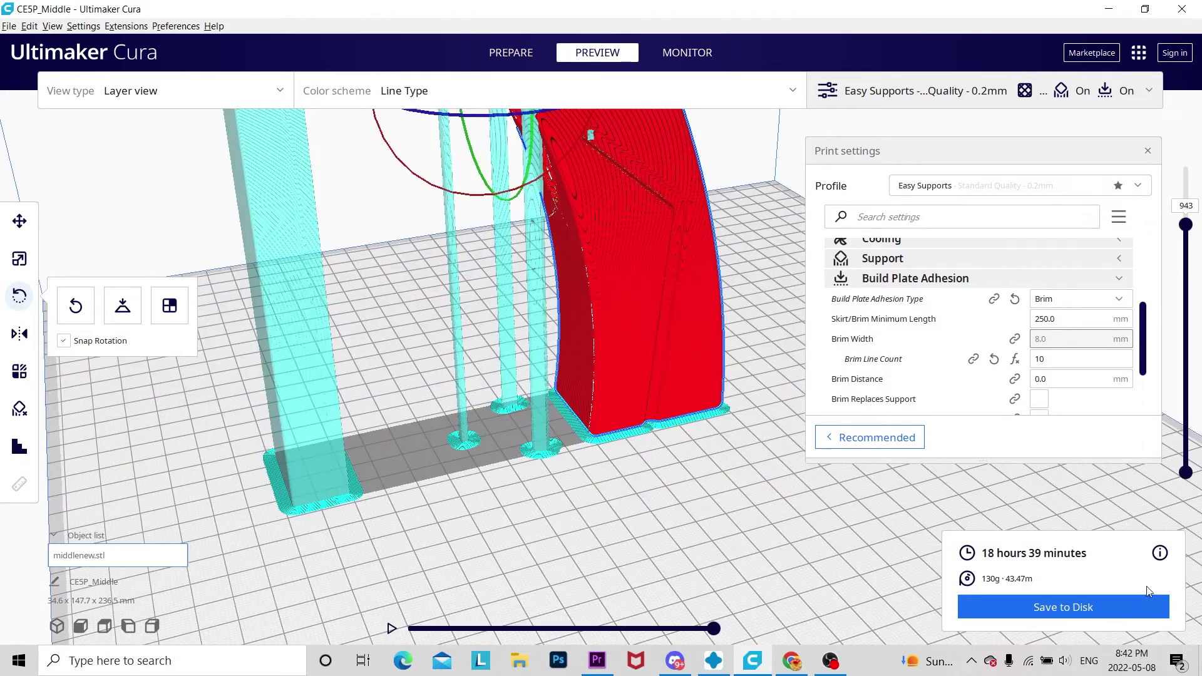
mouse_move(1163, 553)
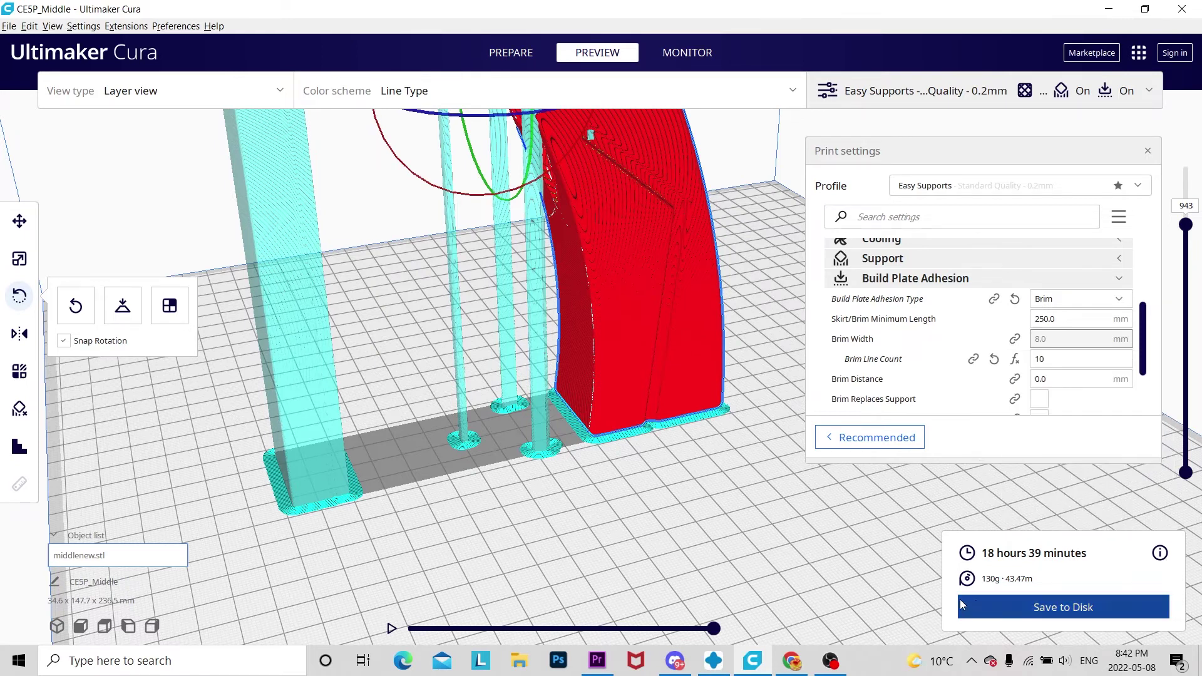
right_click_drag(648, 498, 603, 487)
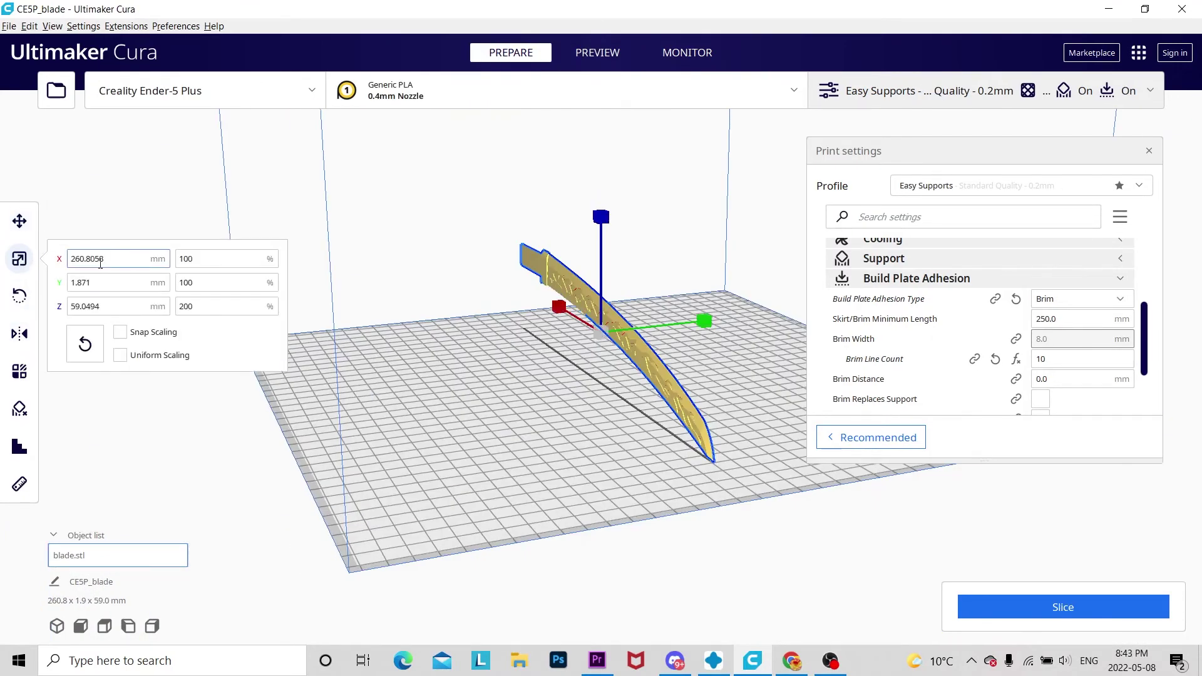
Step: Rotate the blade and use Lay flat to rest it on the build plate
right_click_drag(565, 424, 519, 432)
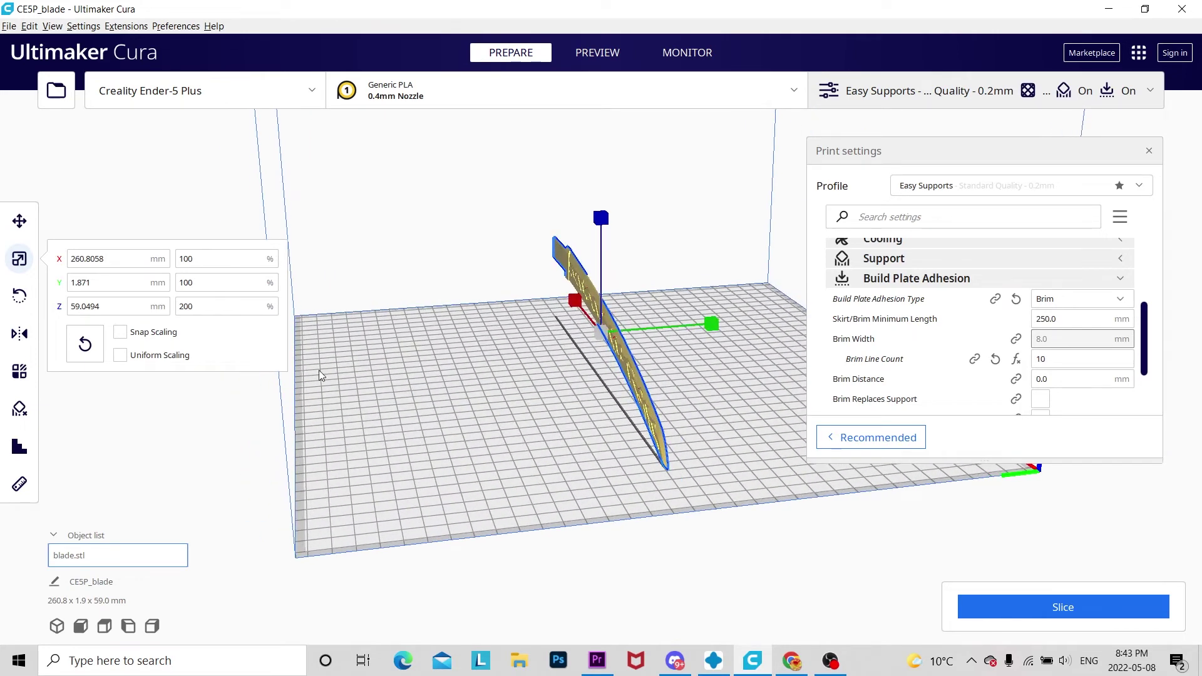
left_click(19, 296)
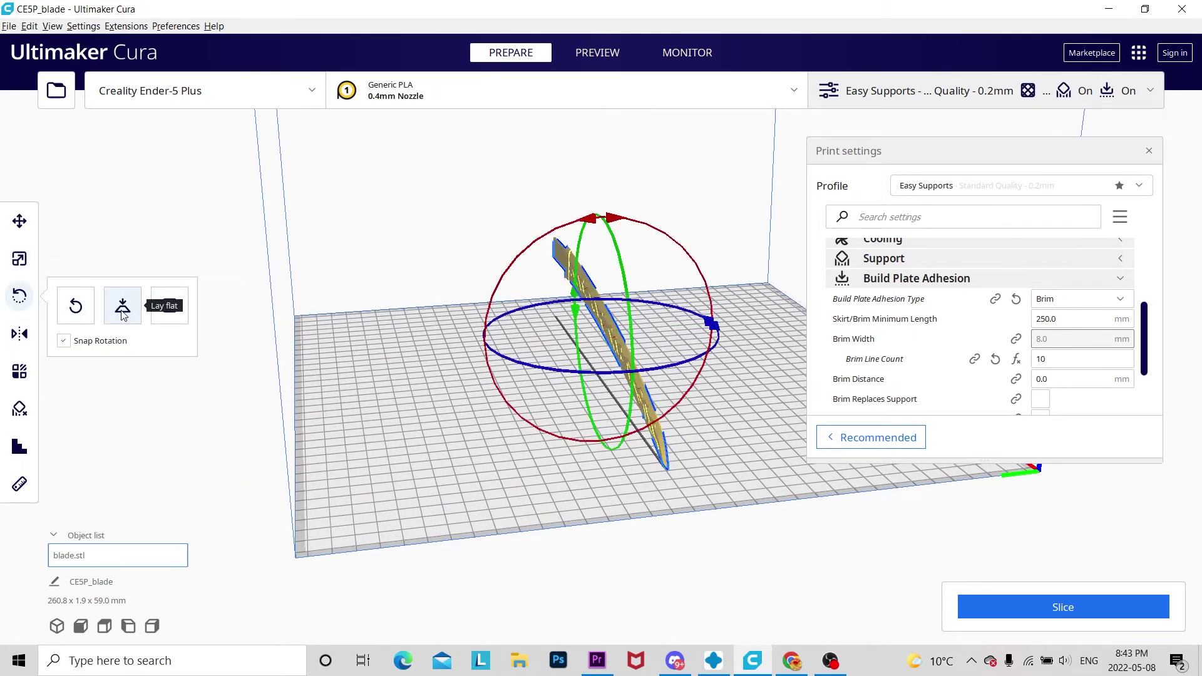
left_click_drag(610, 219, 758, 325)
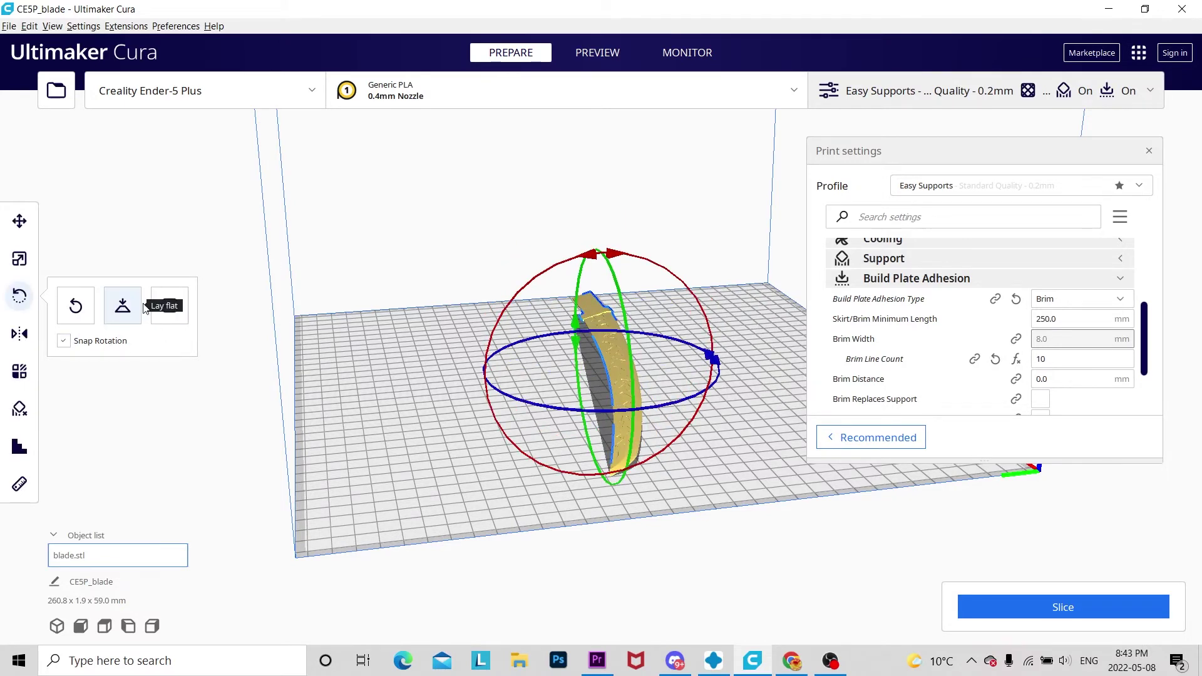
left_click(123, 306)
right_click_drag(471, 378, 601, 351)
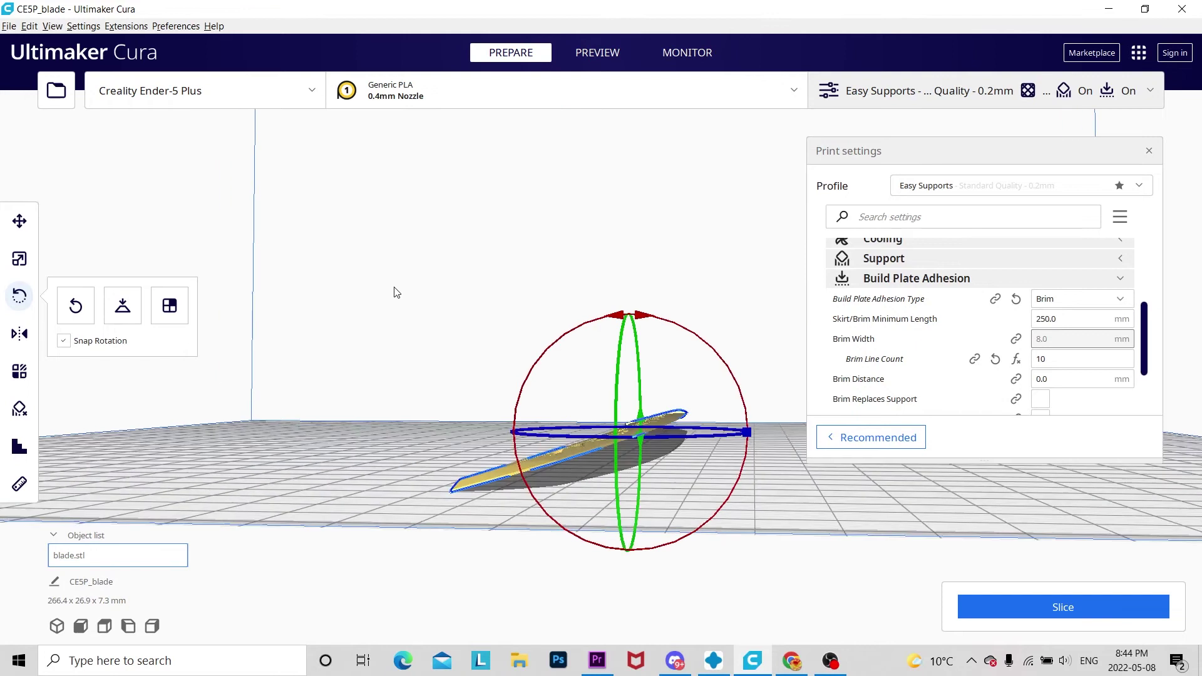
Step: Slice the flattened blade and inspect it in the layer Preview
left_click(1041, 620)
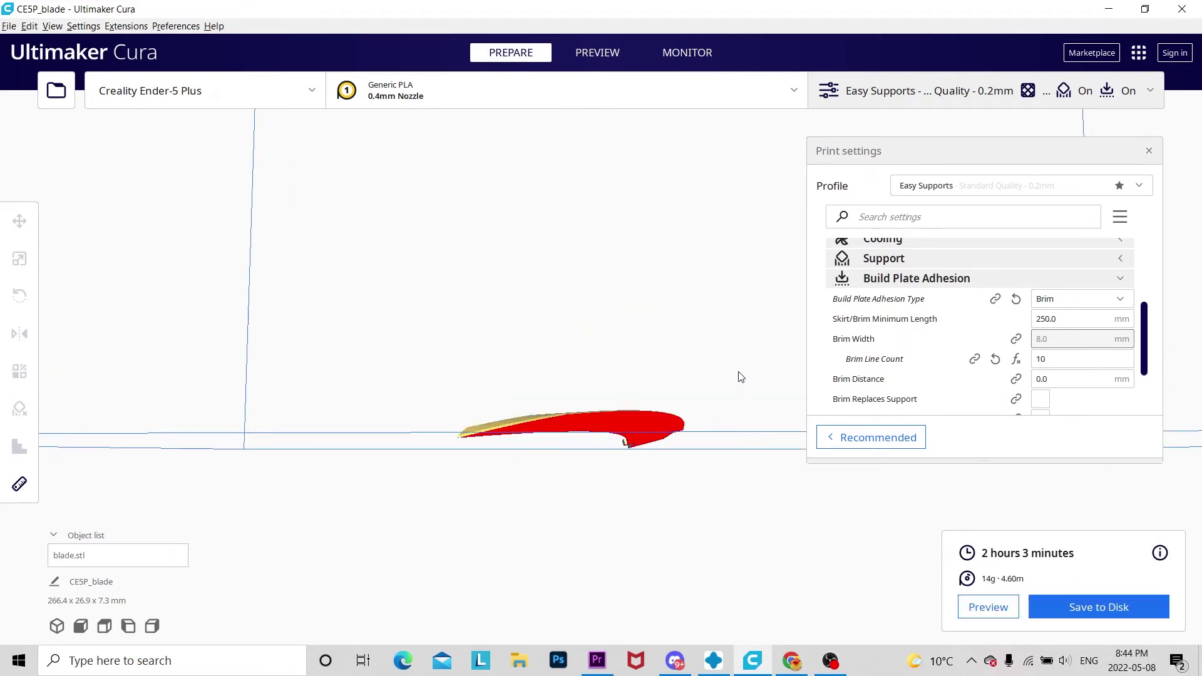
mouse_move(749, 392)
right_mouse_down()
mouse_move(741, 406)
mouse_move(733, 381)
right_mouse_up()
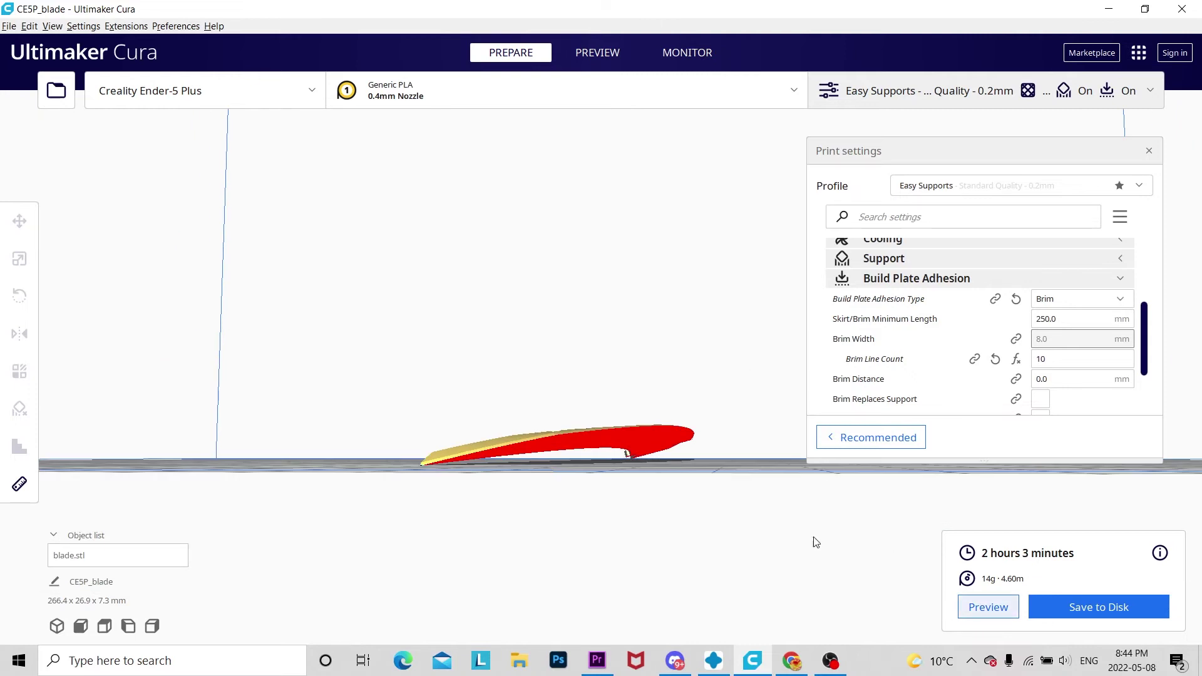
left_click(988, 607)
right_click_drag(716, 478, 690, 352)
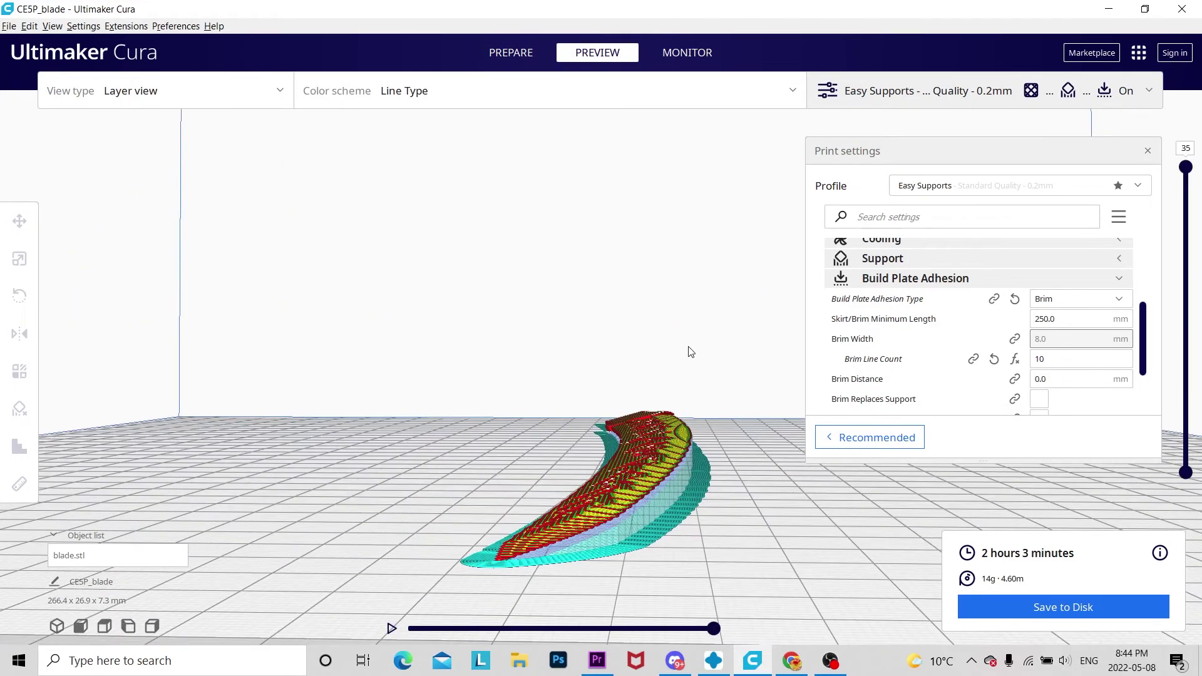
left_click(669, 477)
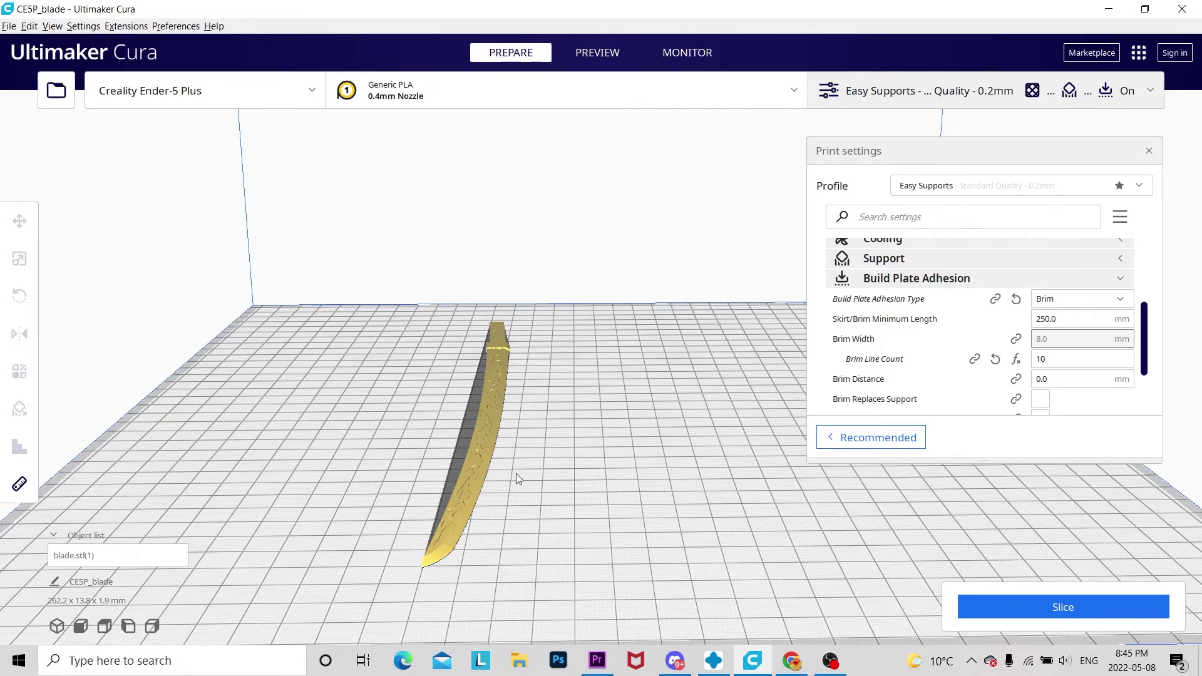
Step: Mirror the blade left to right with the Mirror tool
left_click(482, 427)
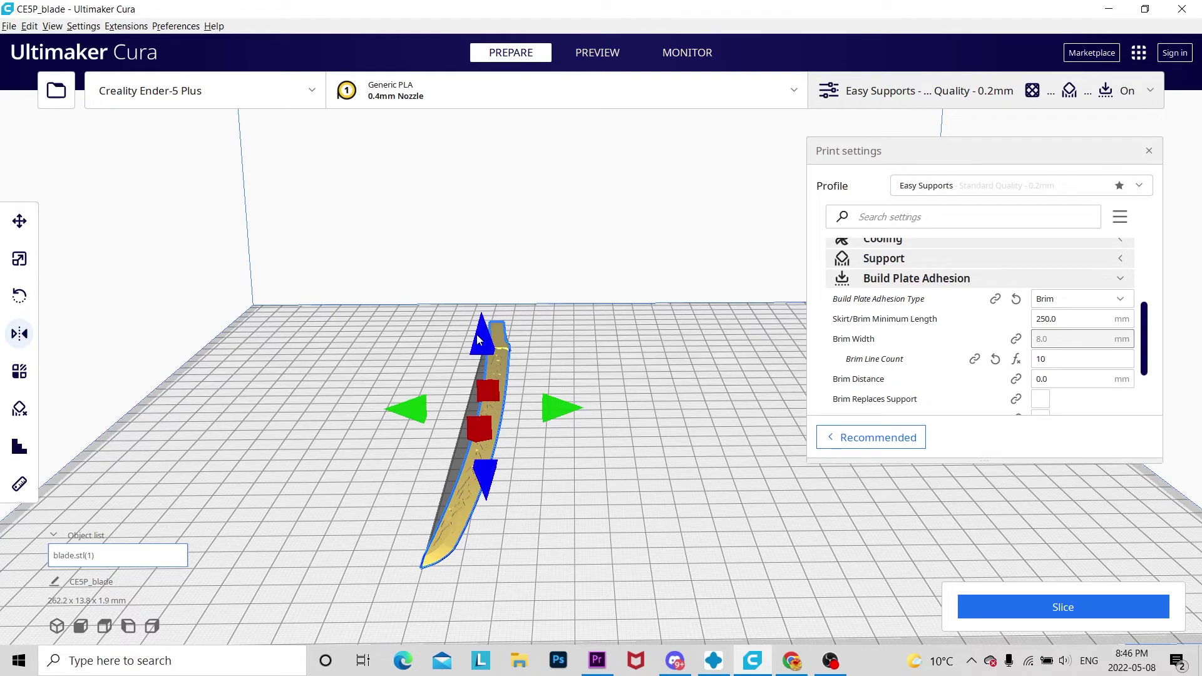
left_click(560, 412)
left_click(506, 516)
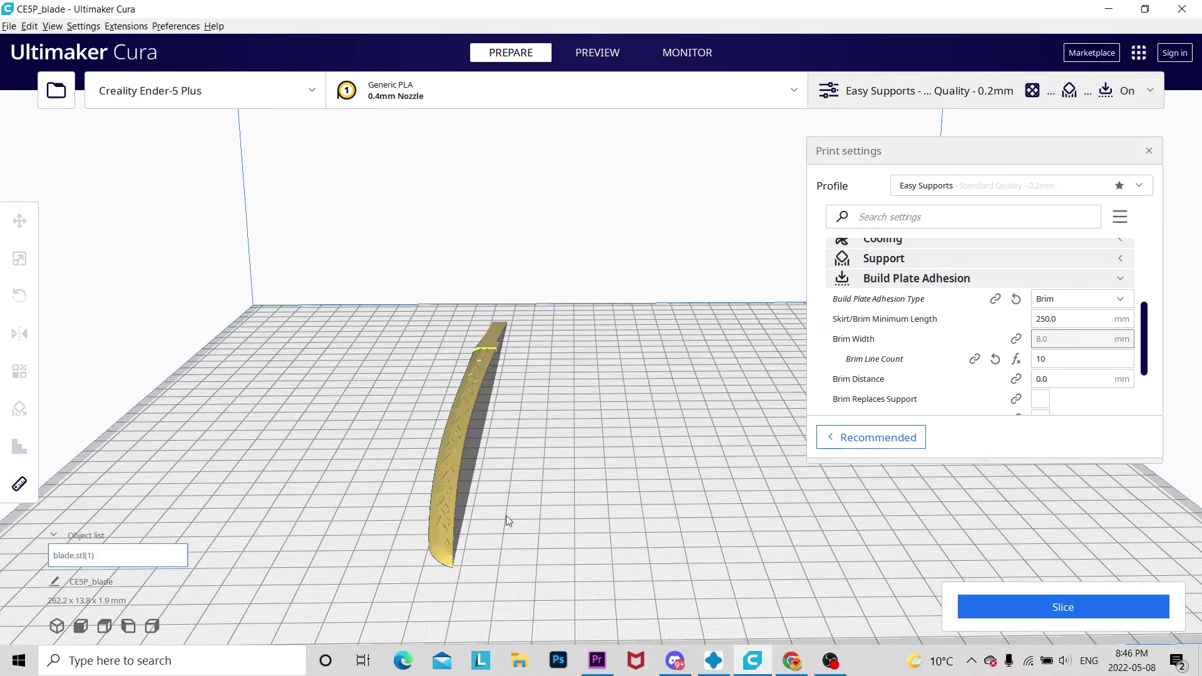
right_click_drag(506, 516, 513, 546)
left_click(514, 546)
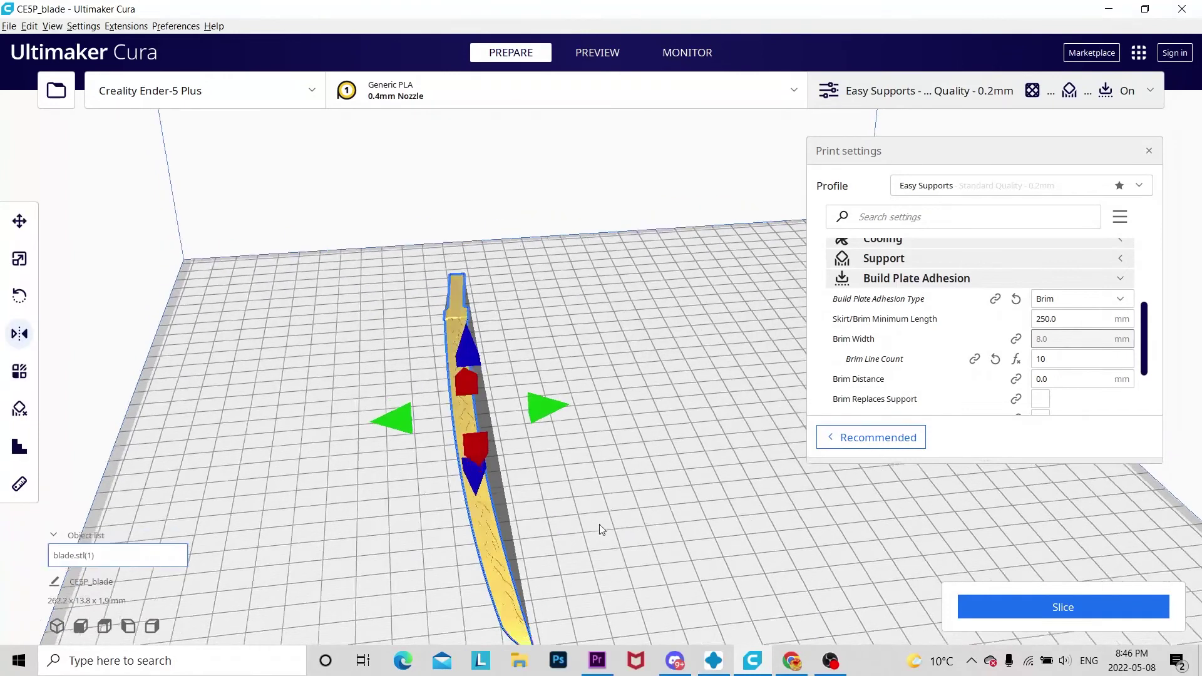
right_click_drag(600, 525, 525, 525)
Step: Orbit around the mirrored 262.2 x 13.8 x 1.9 mm blade to check it
left_click(524, 526)
left_click(446, 454)
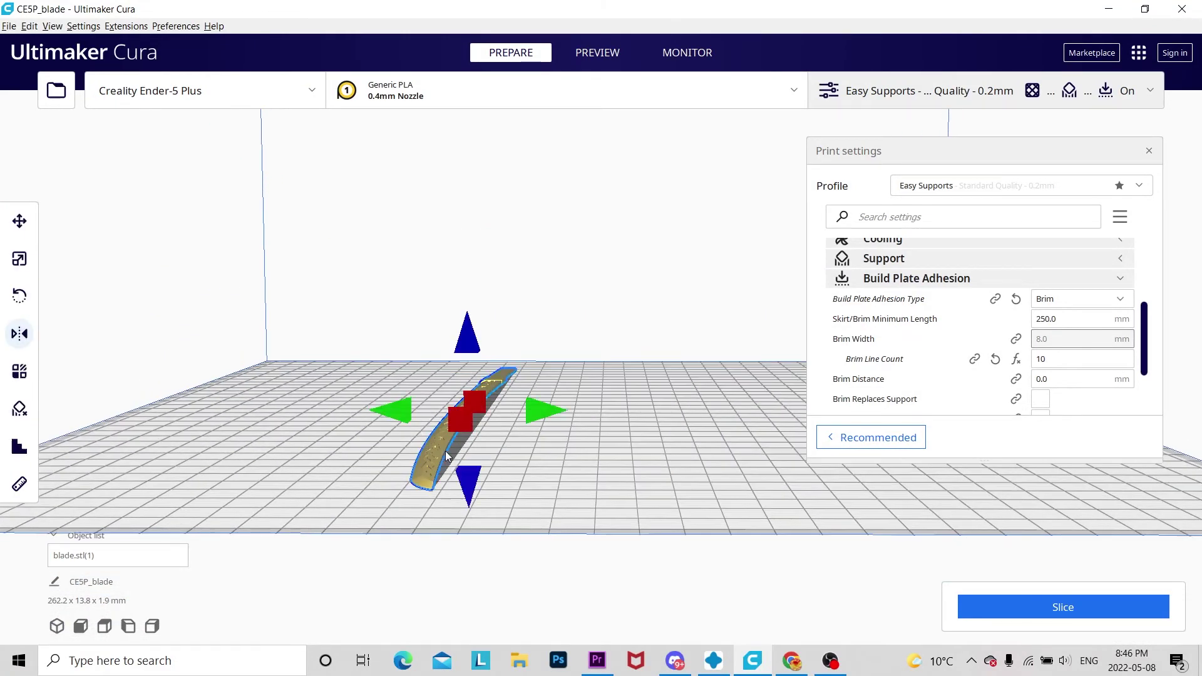
right_click_drag(375, 470, 563, 410)
left_click(566, 405)
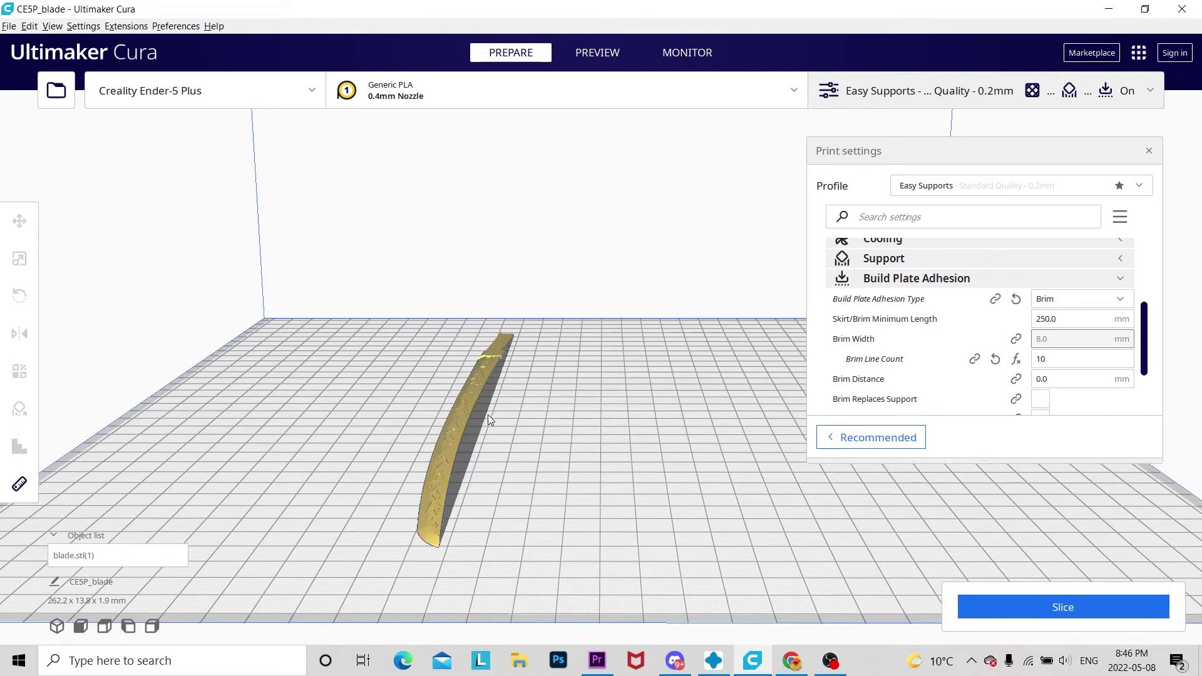
left_click(457, 426)
left_click(670, 502)
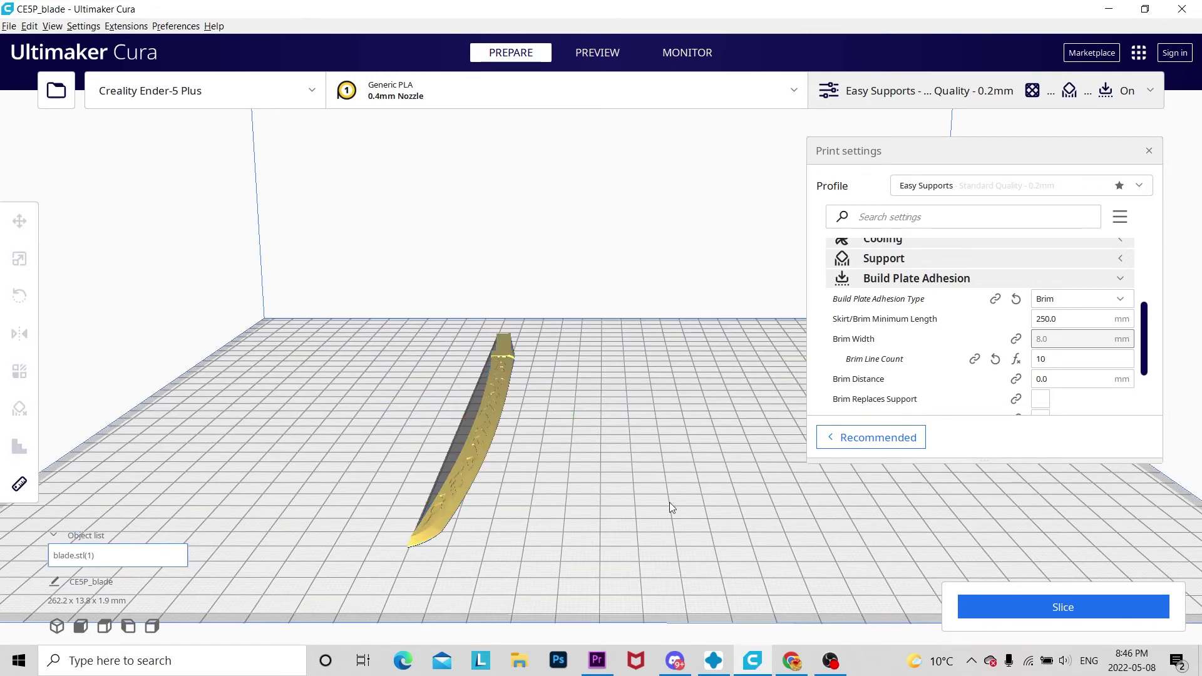
mouse_move(670, 502)
right_mouse_down()
mouse_move(674, 531)
mouse_move(665, 506)
right_mouse_up()
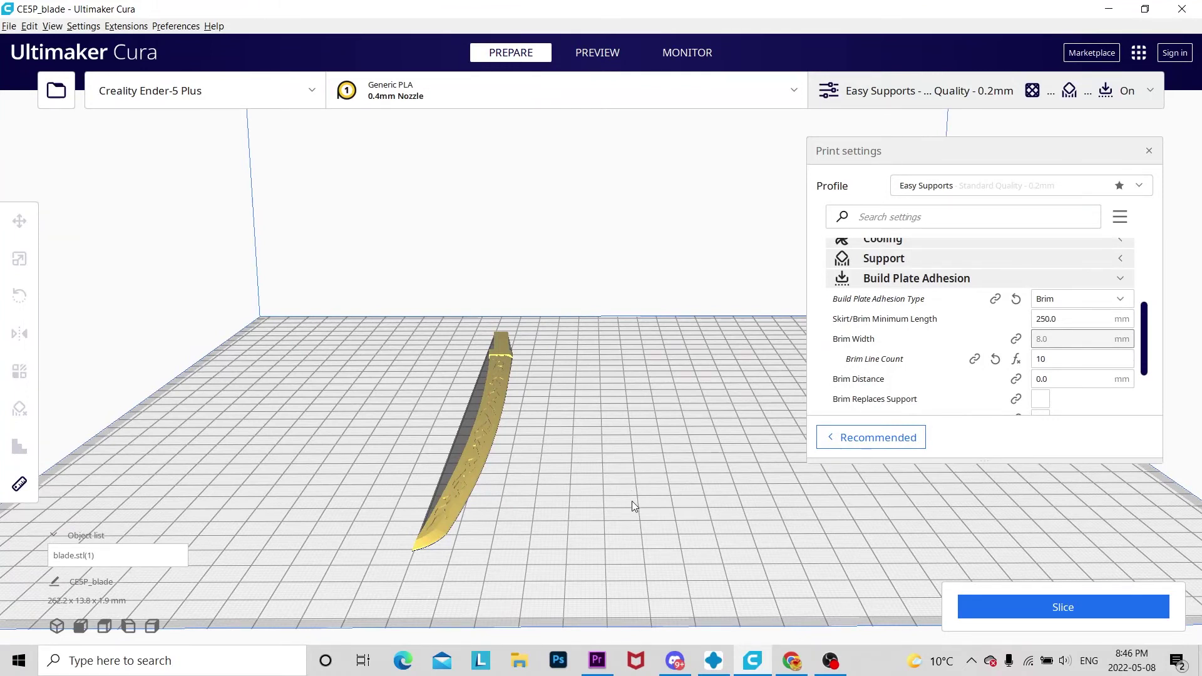
right_click_drag(632, 501, 659, 564)
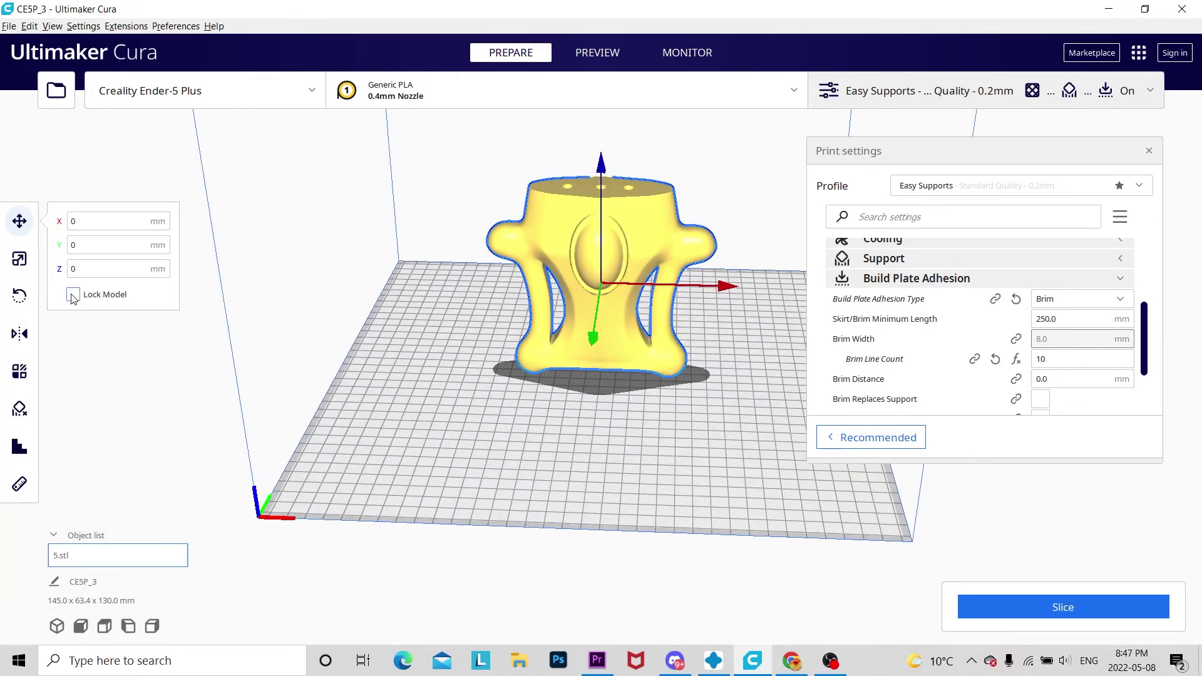
Step: Rotate 5.stl 90 degrees and apply an option from the scene's context menu
key("r")
left_click_drag(720, 304, 727, 398)
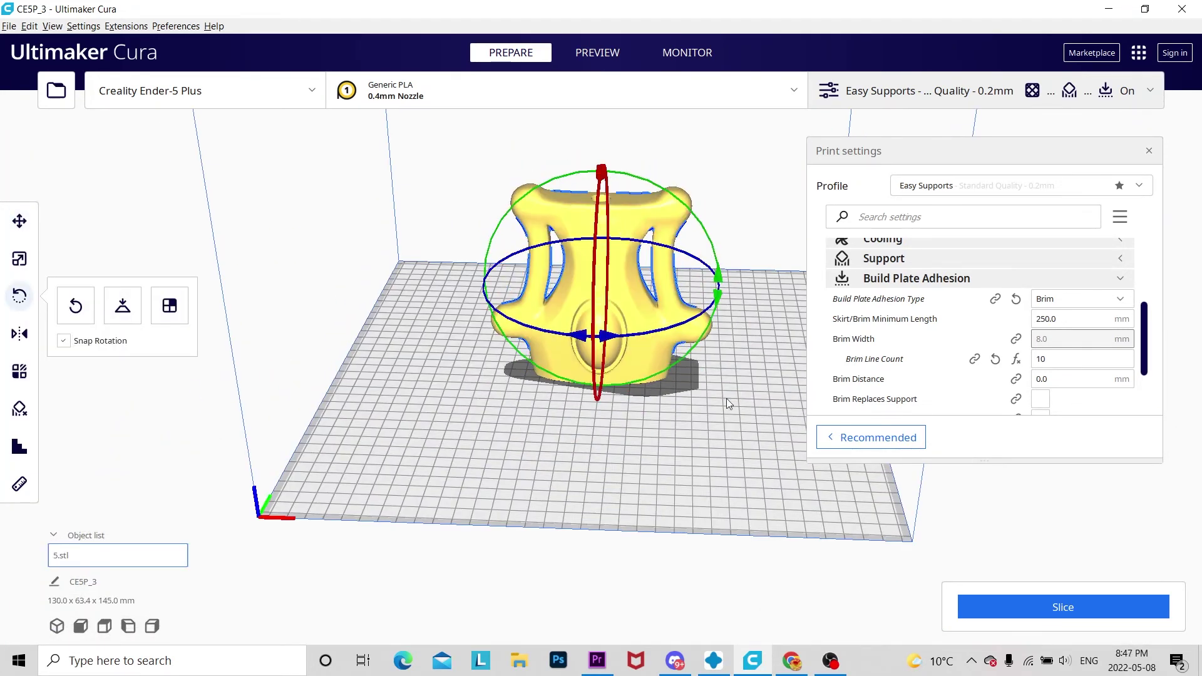
right_click_drag(726, 398, 675, 298)
right_click(603, 282)
left_click(610, 369)
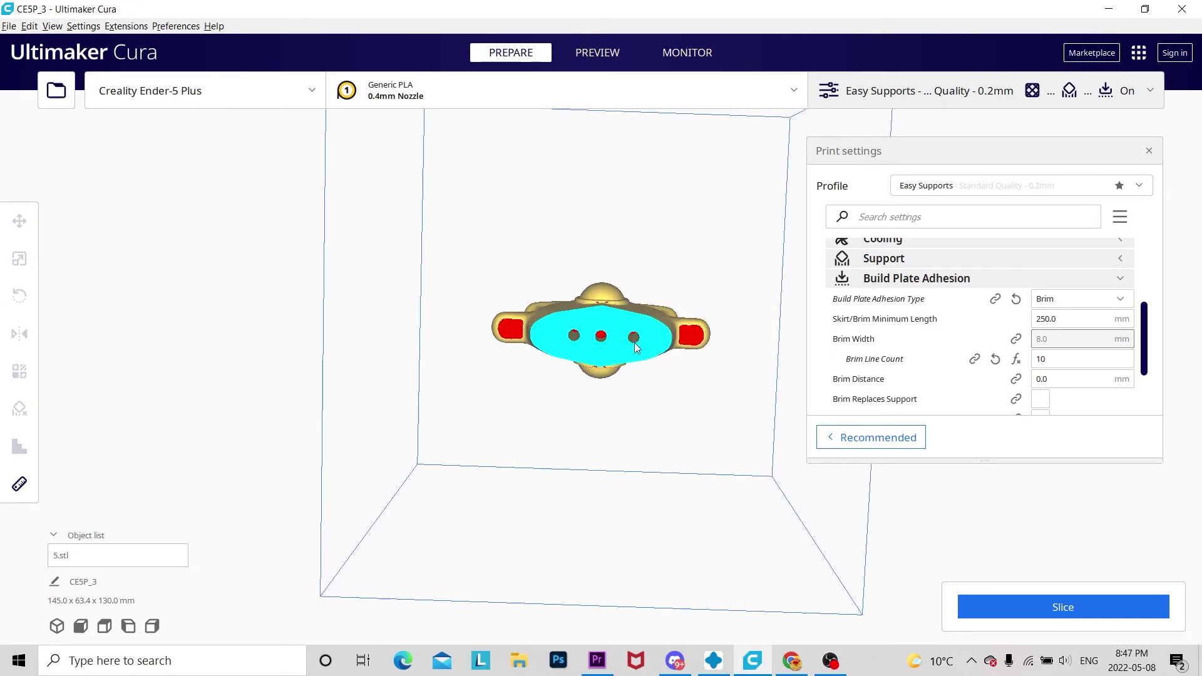
right_click_drag(768, 401, 746, 595)
Step: Select 5.stl and place a support-blocker Eraser cube on the dowel-hole area
left_click(597, 52)
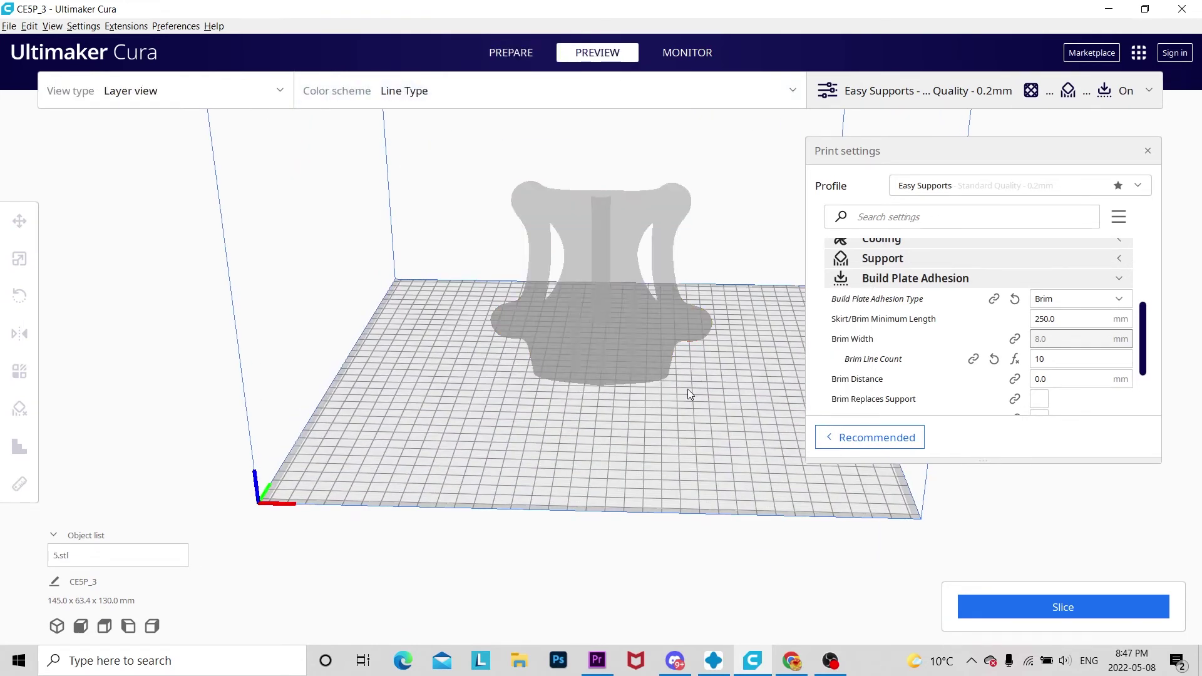
scroll(686, 439, "up", 5)
right_click_drag(685, 487, 683, 418)
left_click(683, 418)
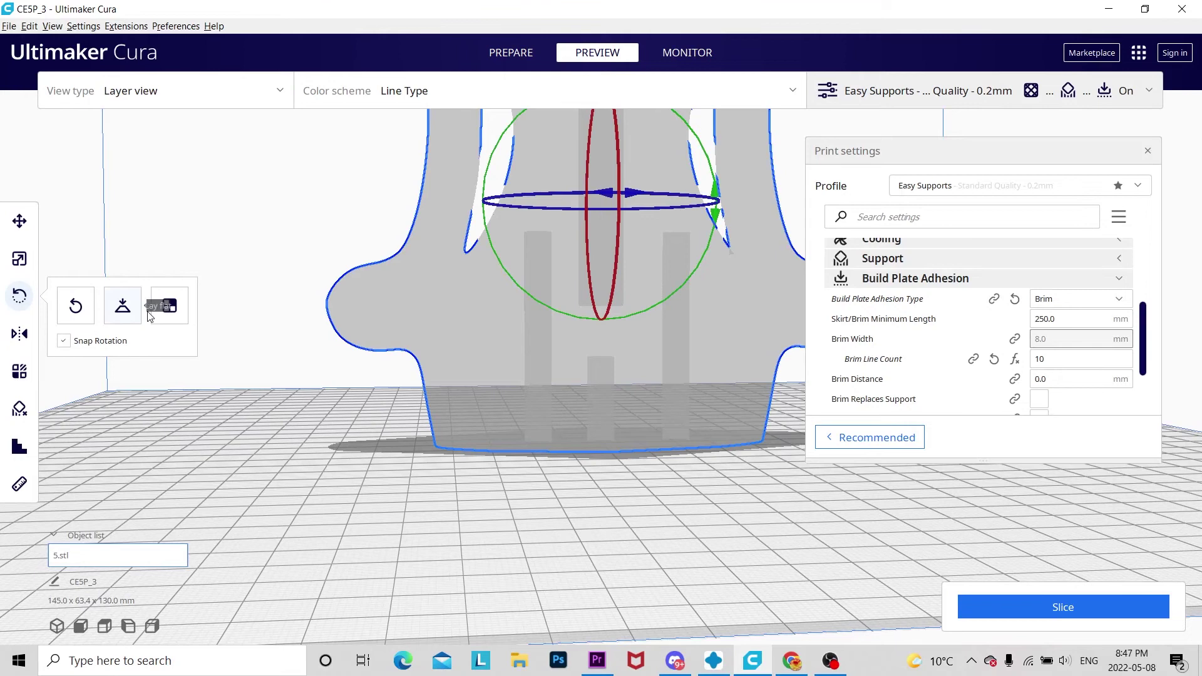
left_click(19, 409)
left_click(542, 241)
Step: Nudge the Eraser along the Y and X axes until it covers the dowel hole
mouse_move(611, 524)
right_mouse_down()
mouse_move(381, 540)
mouse_move(501, 213)
right_mouse_up()
left_click(504, 217)
scroll(461, 293, "up", 5)
right_click_drag(461, 293, 689, 295)
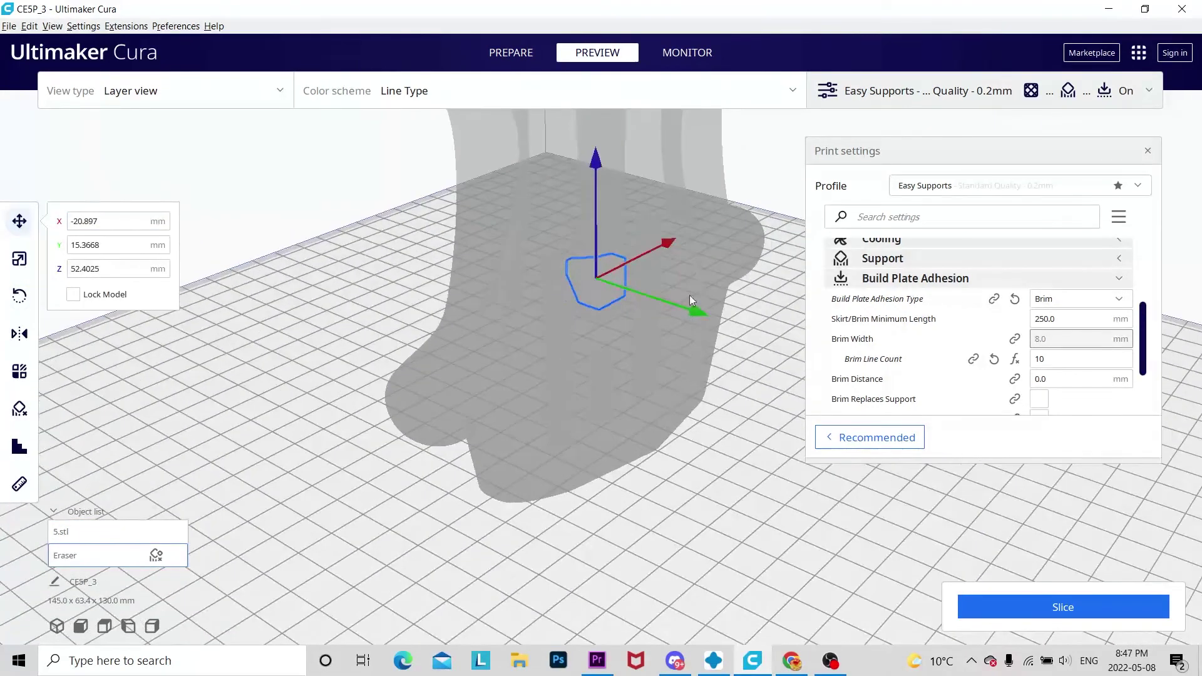
left_click_drag(658, 312, 656, 313)
mouse_move(656, 313)
right_mouse_down()
mouse_move(647, 456)
mouse_move(624, 321)
right_mouse_up()
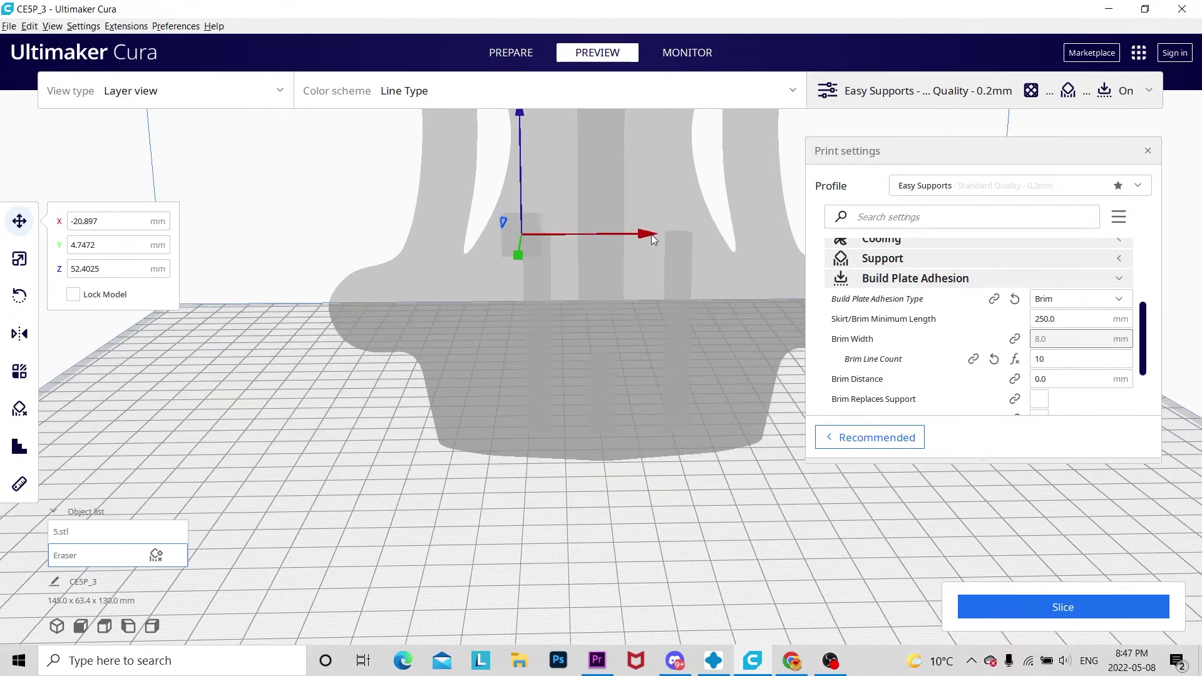
left_click_drag(652, 238, 673, 299)
mouse_move(673, 299)
right_mouse_down()
mouse_move(645, 472)
mouse_move(448, 496)
mouse_move(573, 344)
right_mouse_up()
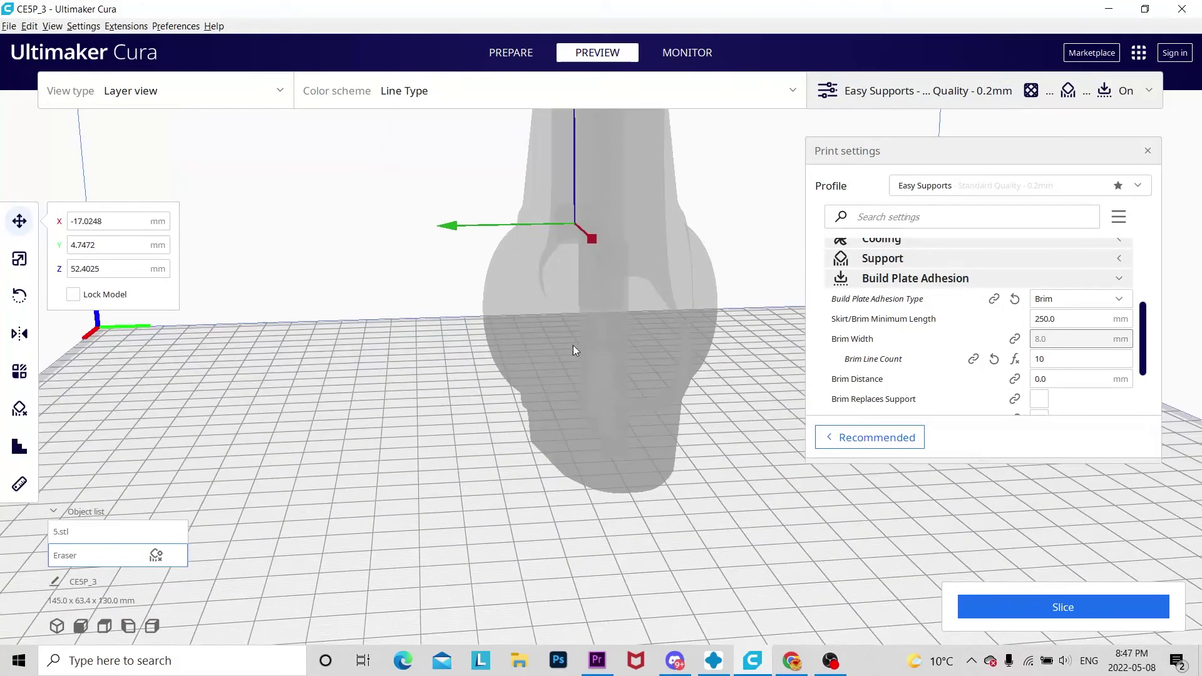
Step: Reselect 5.stl and start slicing the CE5P_3 project
left_click(420, 426)
scroll(581, 430, "up", 8)
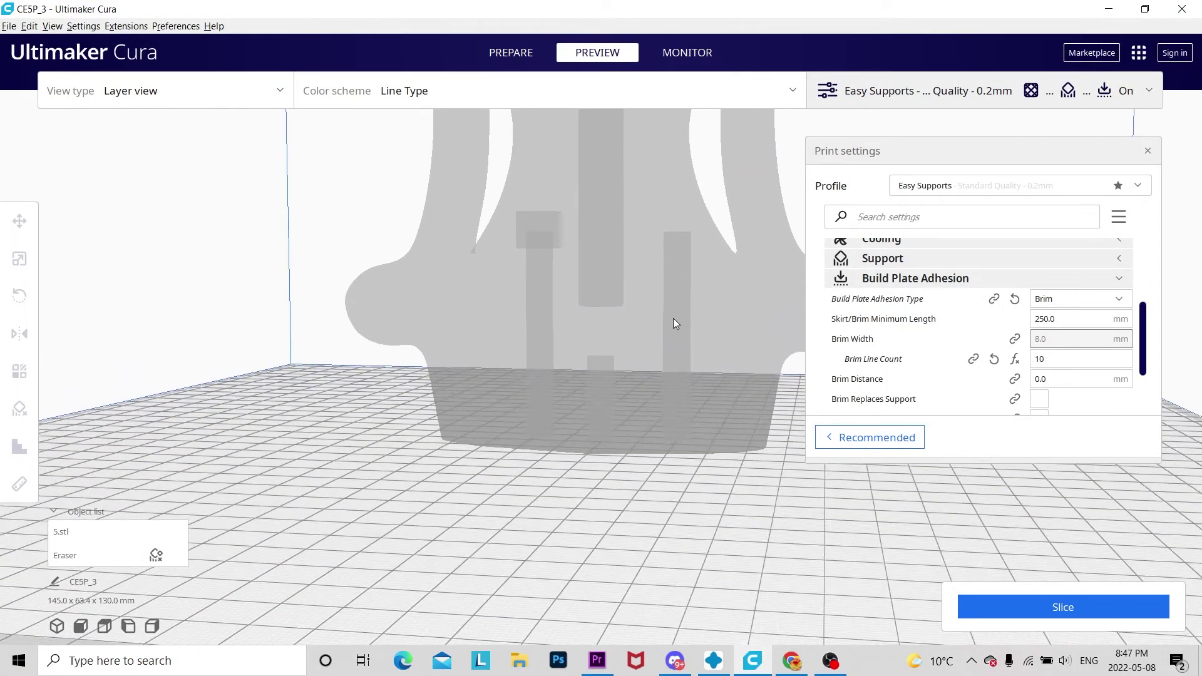
scroll(626, 300, "down", 2)
left_click(588, 283)
left_click(1024, 611)
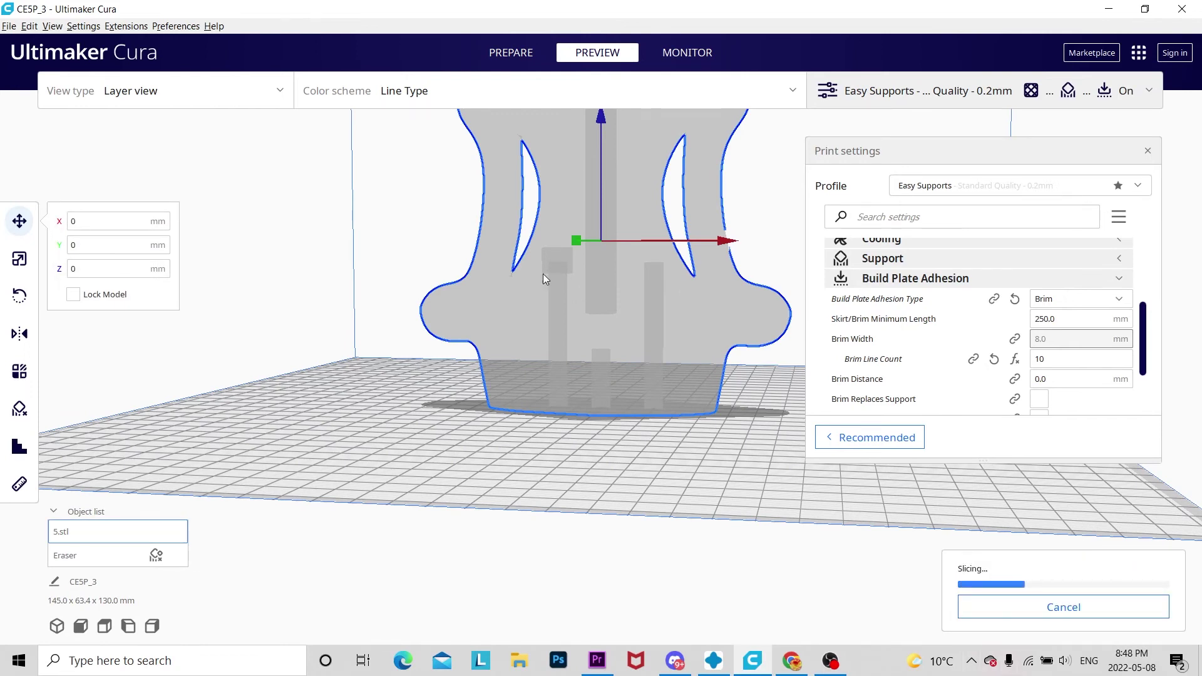
Step: Lower the layer slider to expose 5.stl's infill and orbit the sliced part
scroll(543, 273, "up", 4)
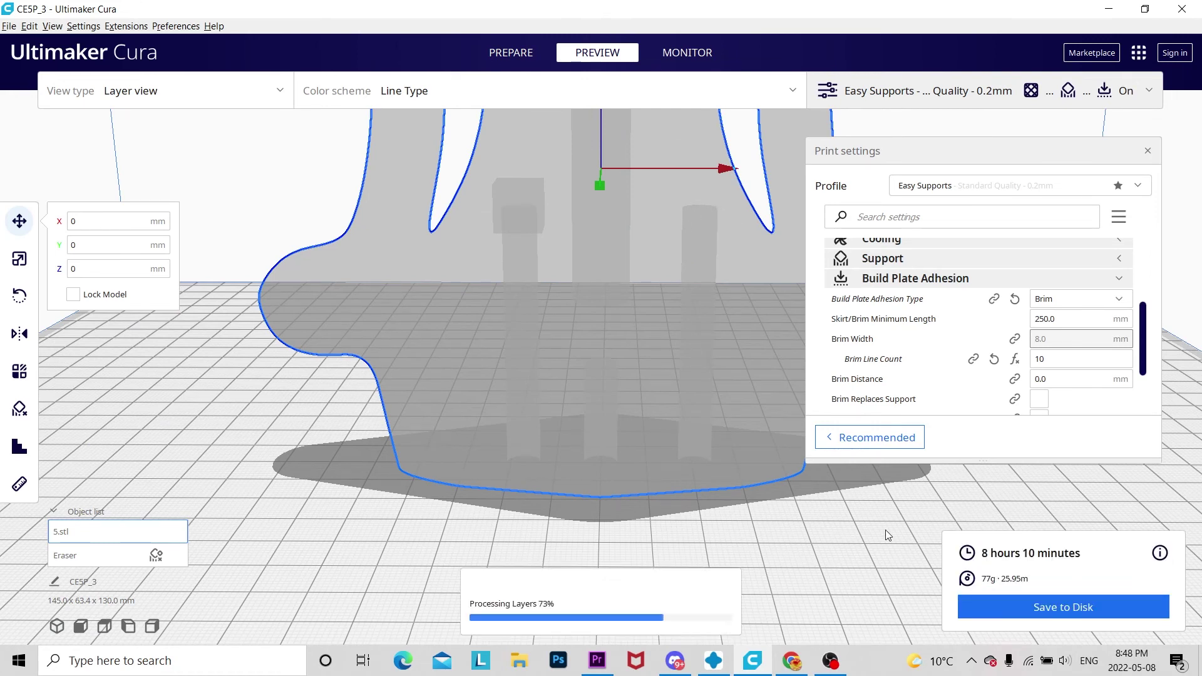
scroll(450, 498, "down", 3)
left_click_drag(1185, 166, 1185, 277)
scroll(597, 411, "up", 5)
scroll(601, 376, "down", 5)
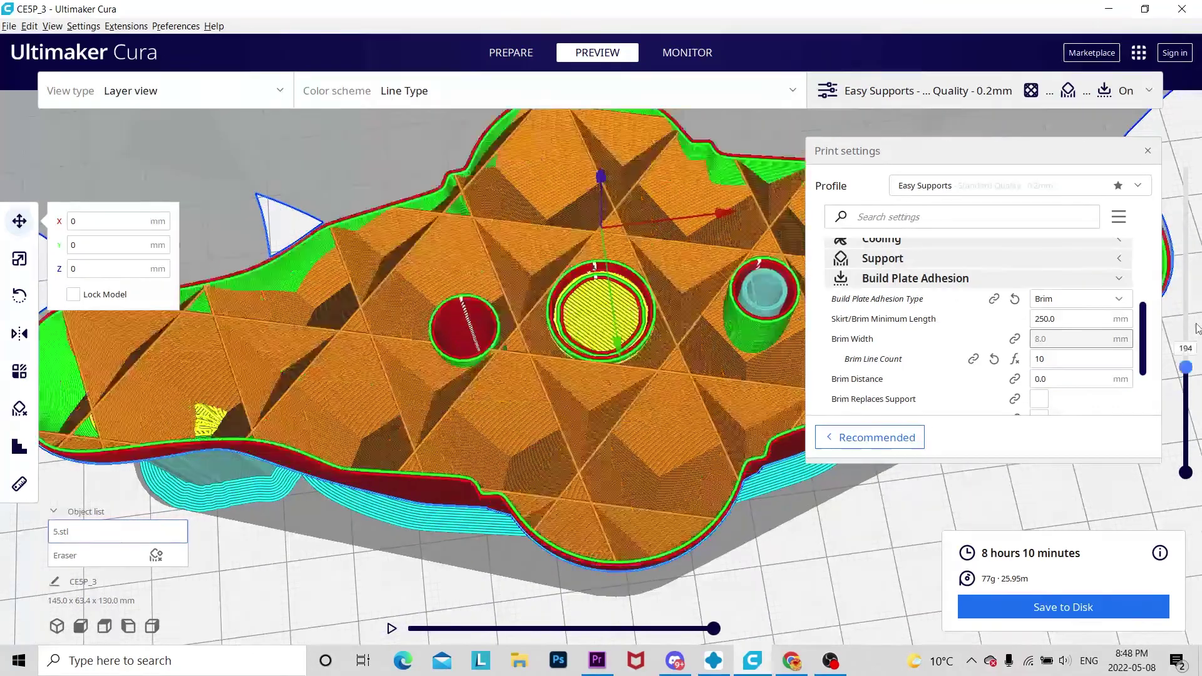
right_click_drag(626, 376, 732, 420)
scroll(721, 427, "down", 4)
scroll(720, 427, "up", 2)
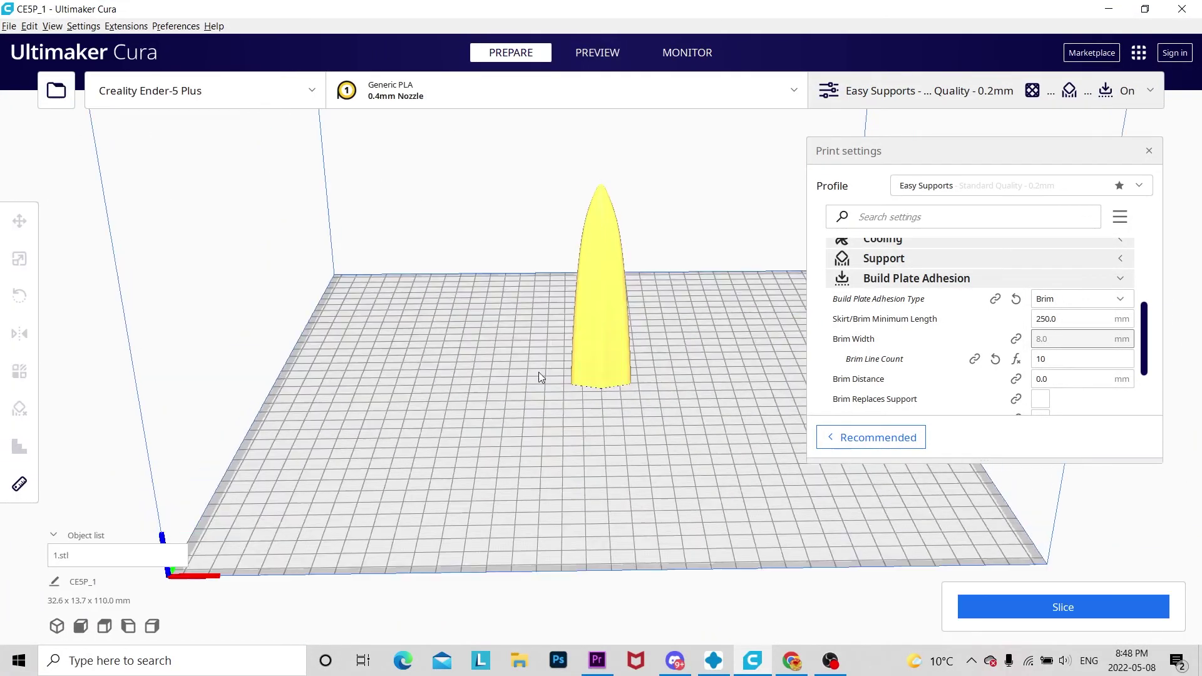
right_click_drag(538, 372, 627, 362)
Step: Add a support blocker cube at the tip of 1.stl and scale it to about 44 mm
left_click(627, 362)
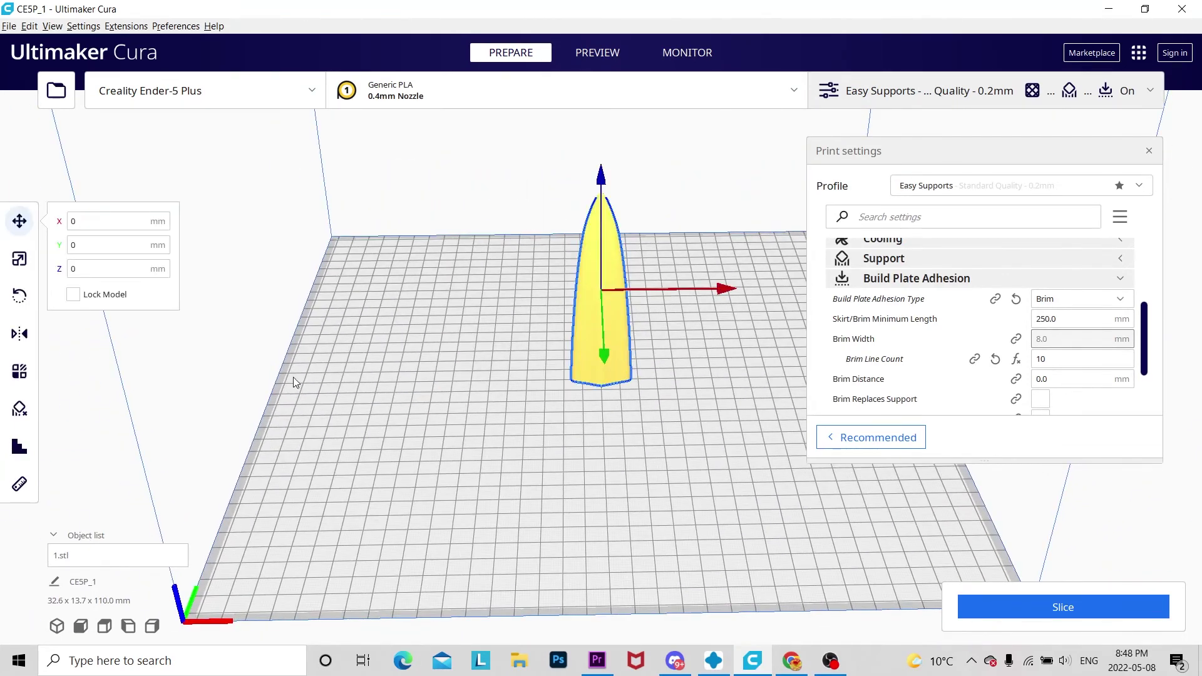
key("e")
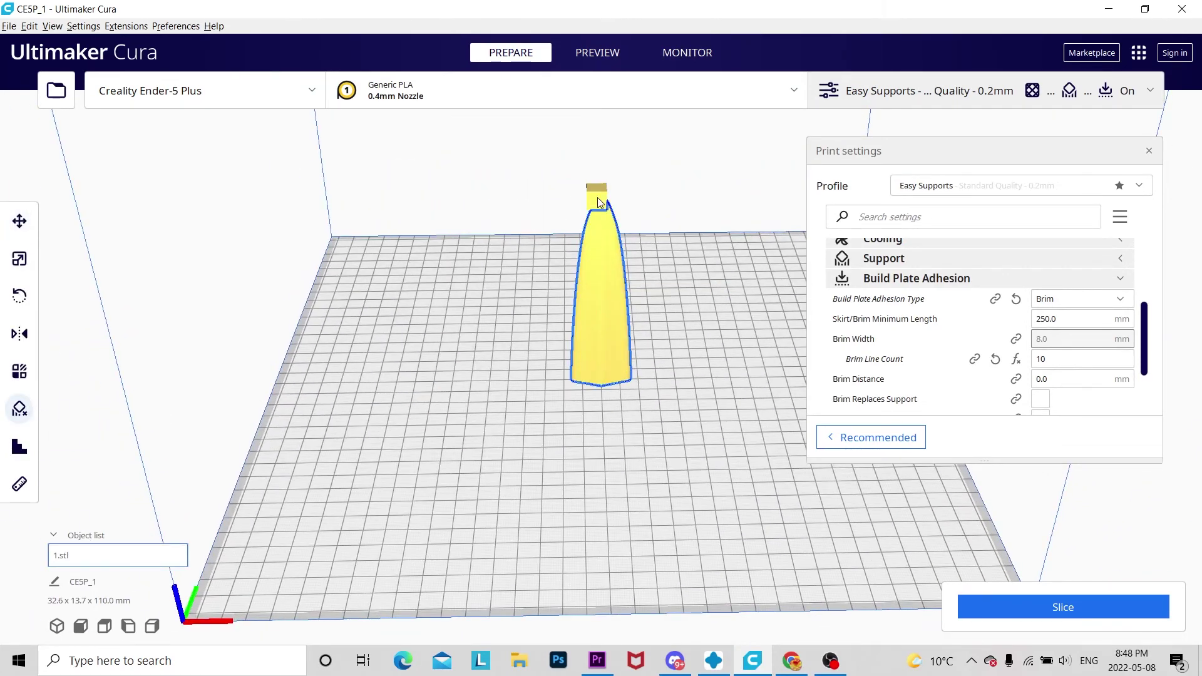
left_click(597, 197)
key("s")
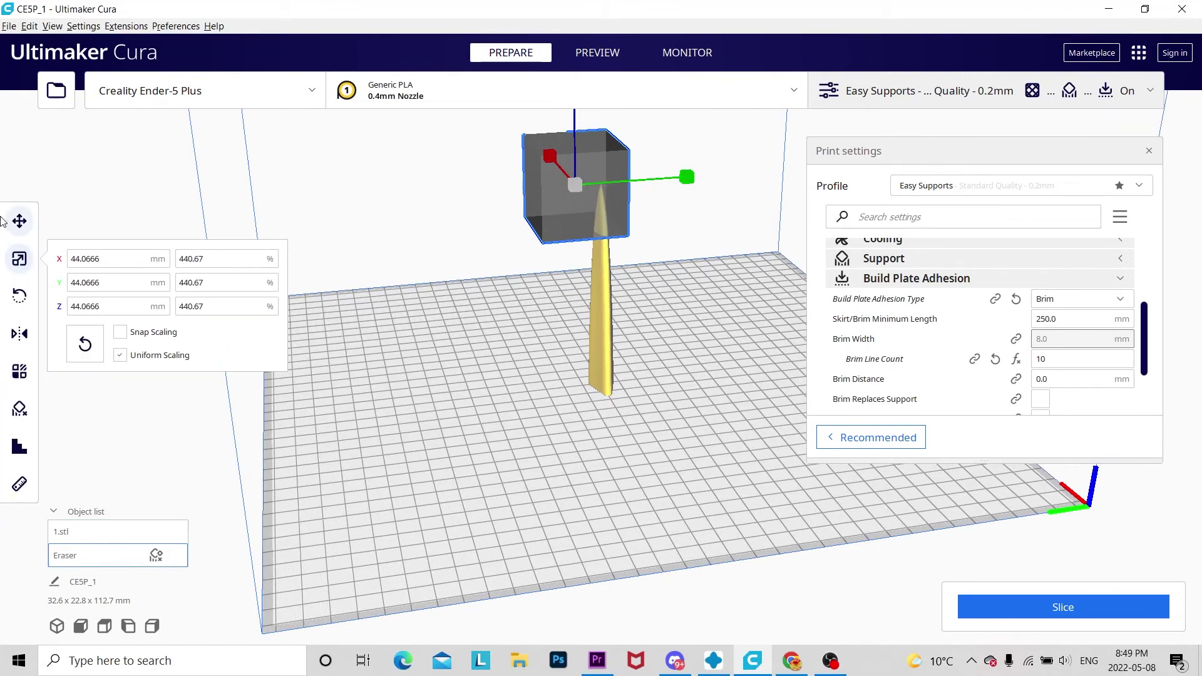
Step: Move the blocker cube so it sits centered over the blade tip
left_click(4, 220)
mouse_move(609, 198)
left_mouse_down()
mouse_move(591, 216)
mouse_move(609, 211)
left_mouse_up()
mouse_move(609, 211)
right_mouse_down()
mouse_move(480, 334)
mouse_move(688, 328)
mouse_move(670, 216)
right_mouse_up()
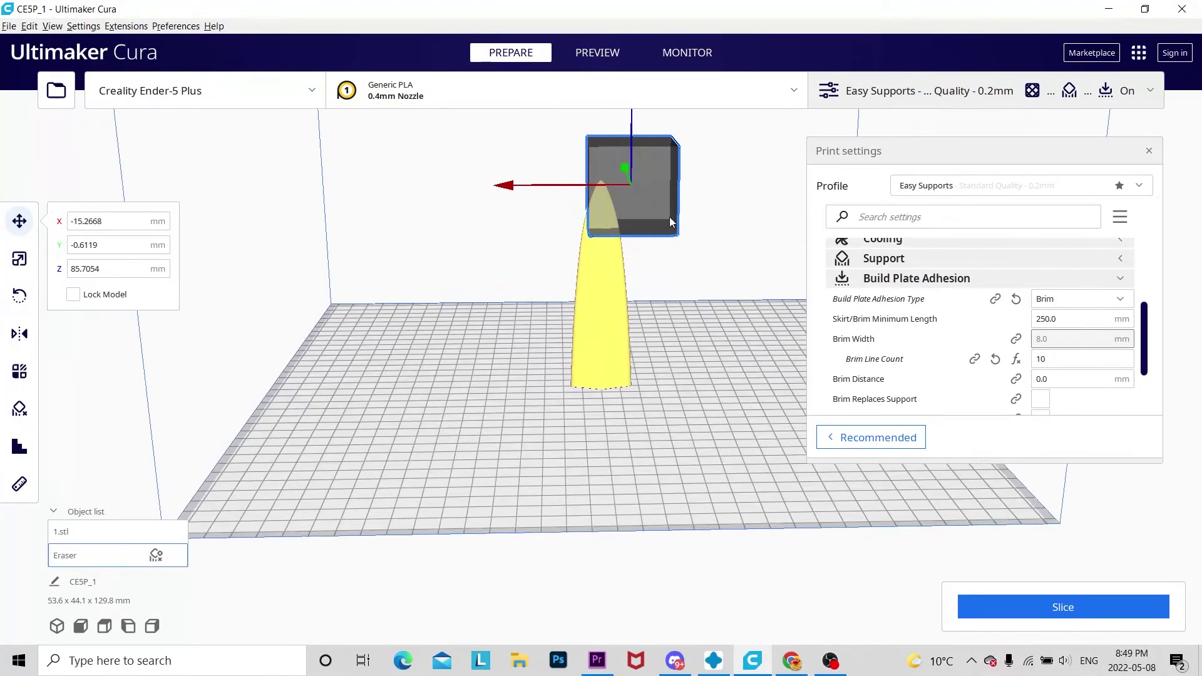
mouse_move(670, 216)
left_mouse_down()
mouse_move(598, 214)
mouse_move(622, 211)
left_mouse_up()
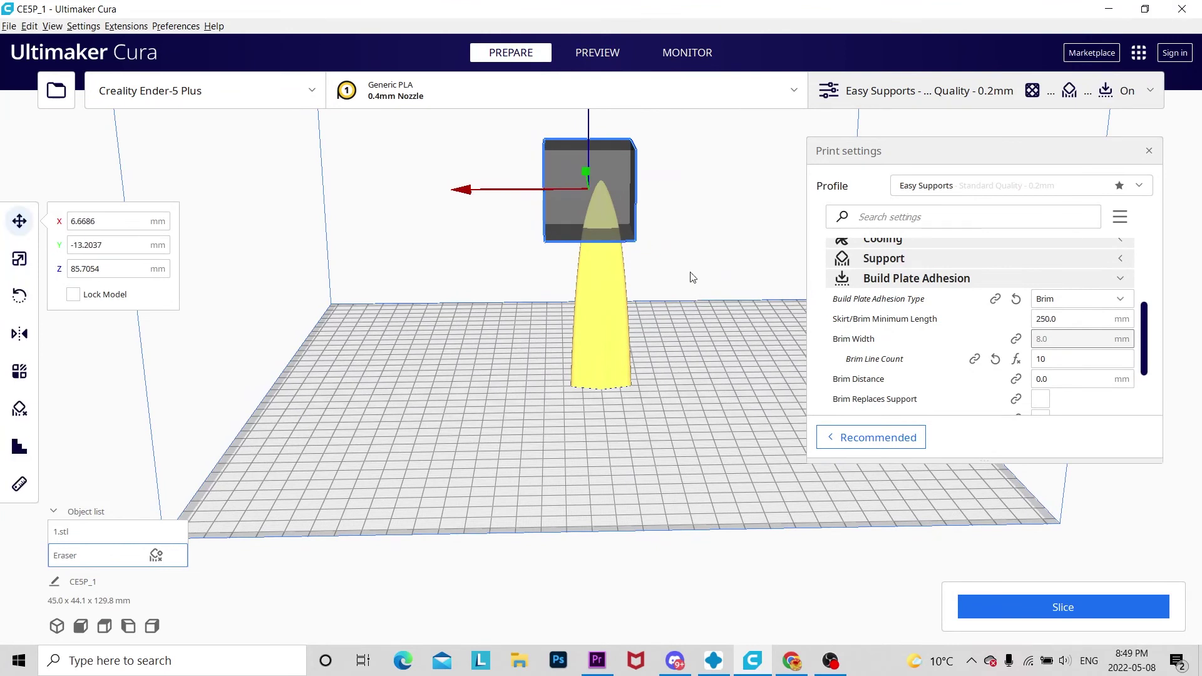
left_click_drag(581, 169, 593, 209)
right_click_drag(592, 209, 647, 197)
left_click_drag(599, 196, 551, 188)
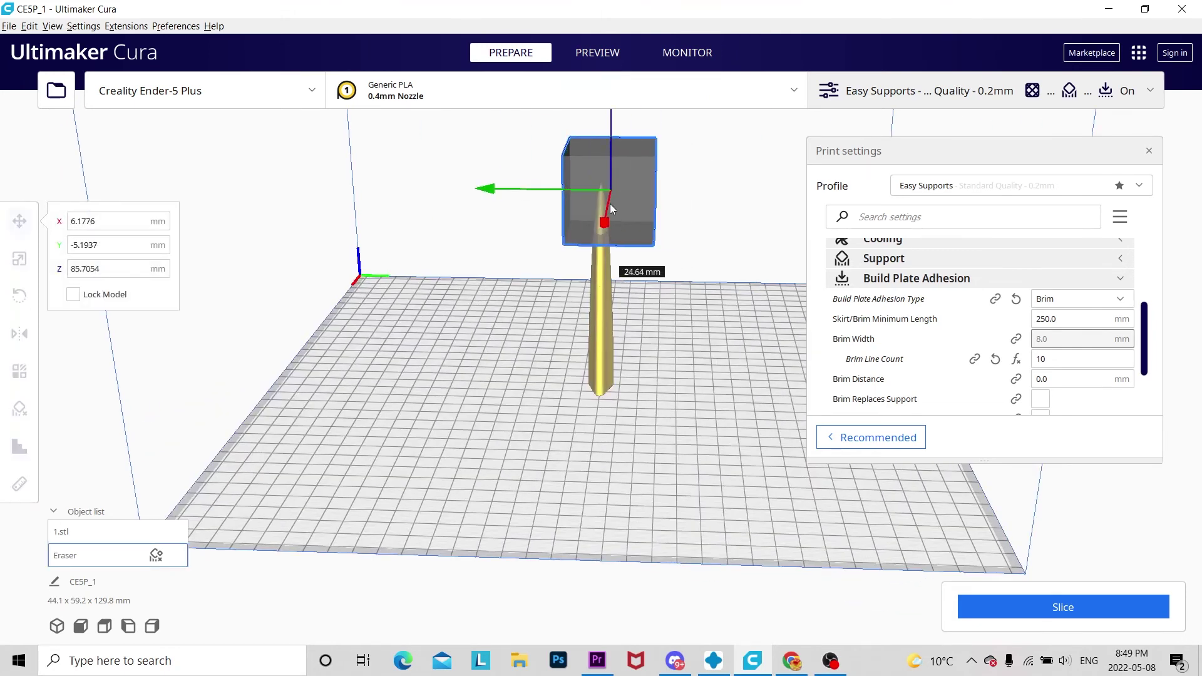
left_click(712, 410)
right_click_drag(711, 409, 566, 191)
left_click(566, 196)
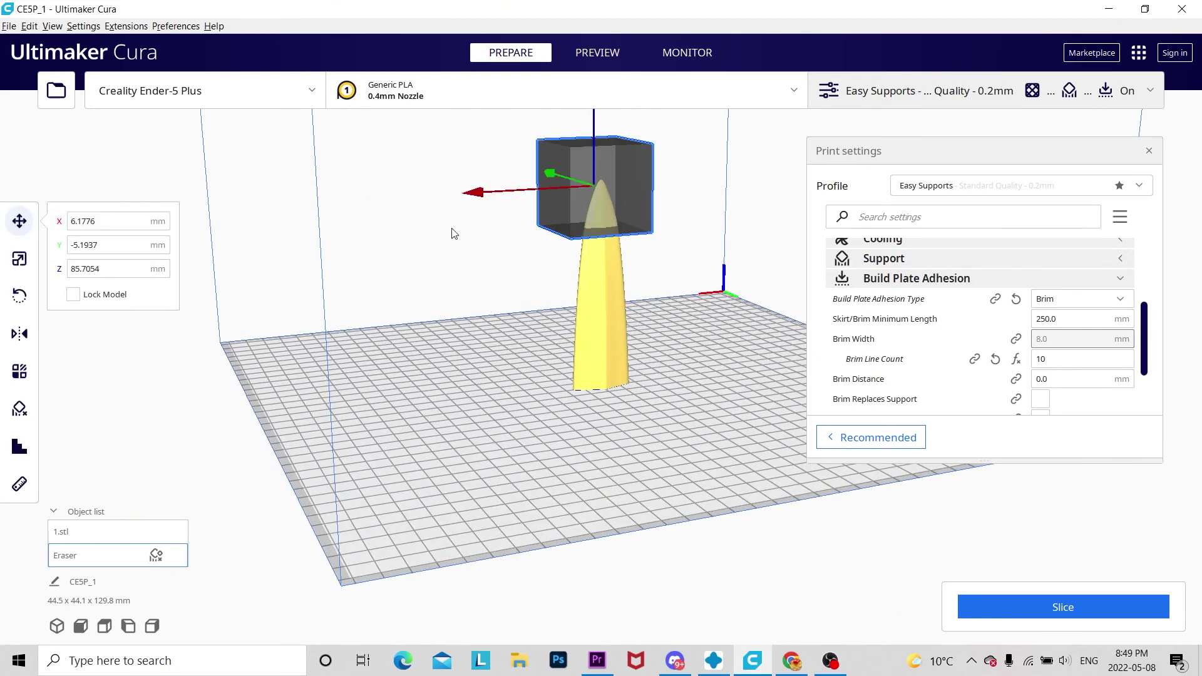
left_click(17, 410)
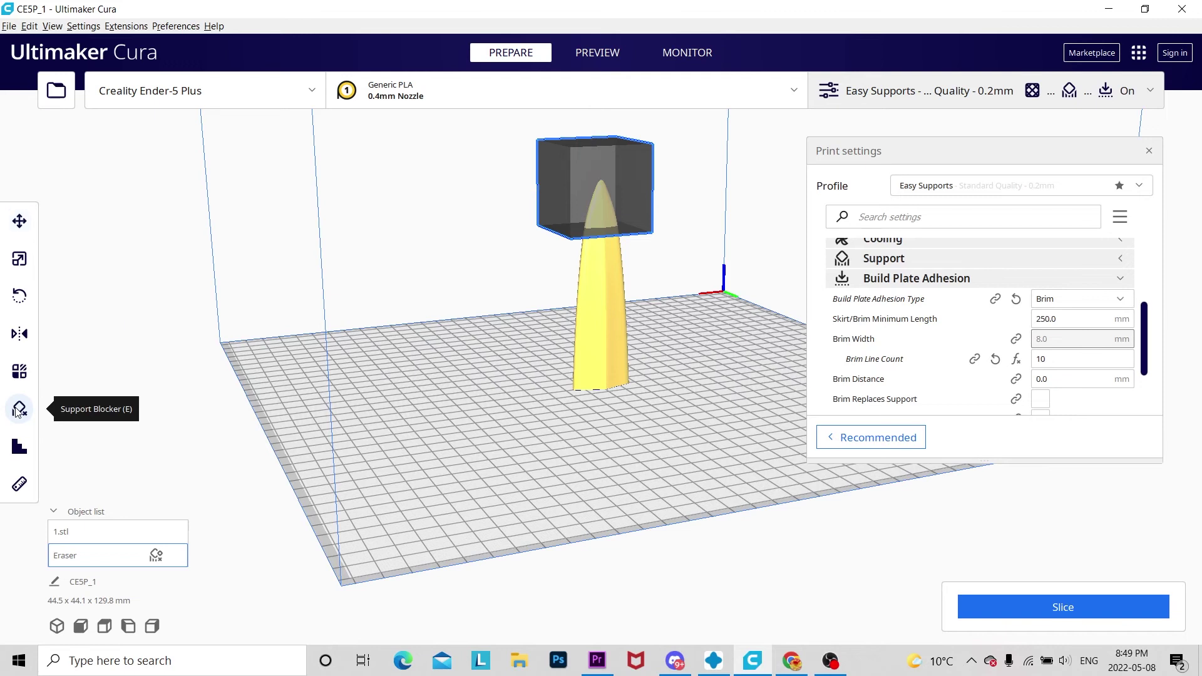
Step: Make the Eraser cube modify overlaps, overriding Infill Density to 100%
left_click(24, 384)
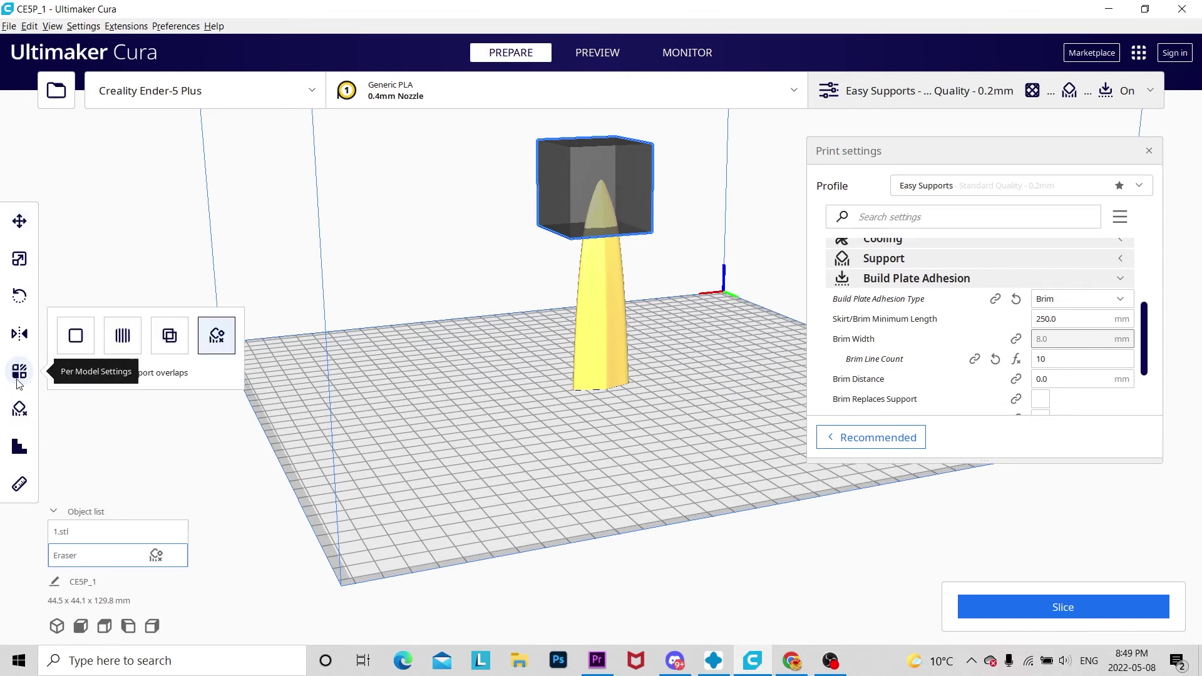
left_click(168, 341)
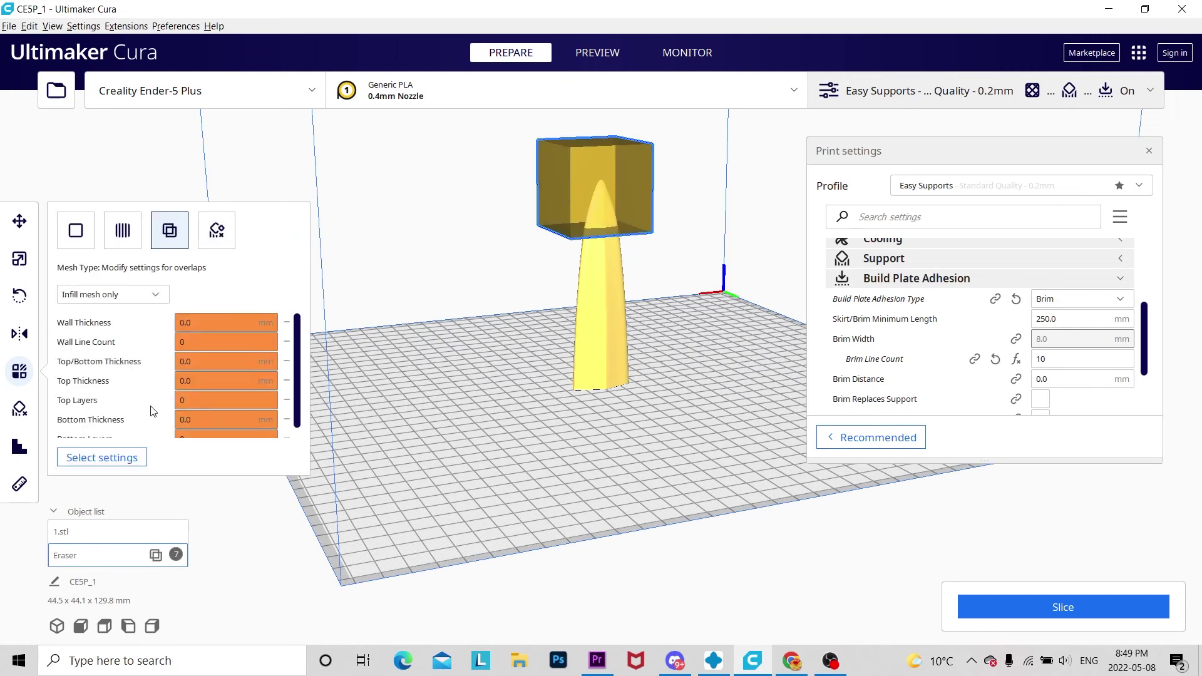
left_click(99, 458)
left_click(570, 195)
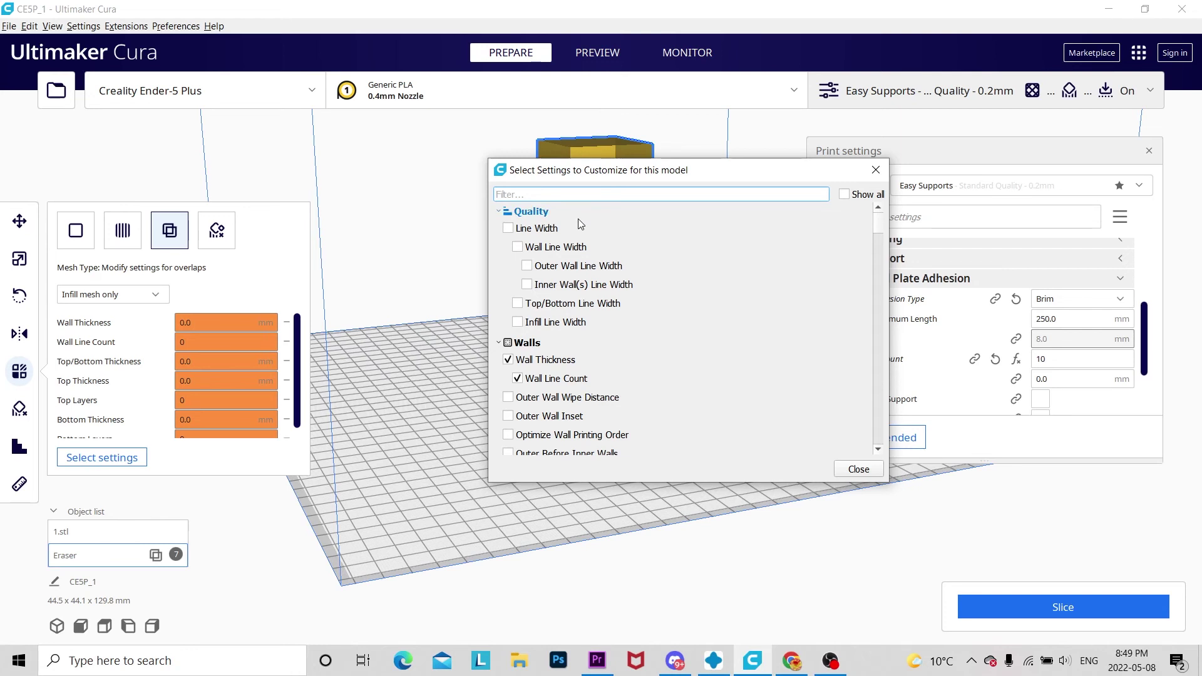
type("infill")
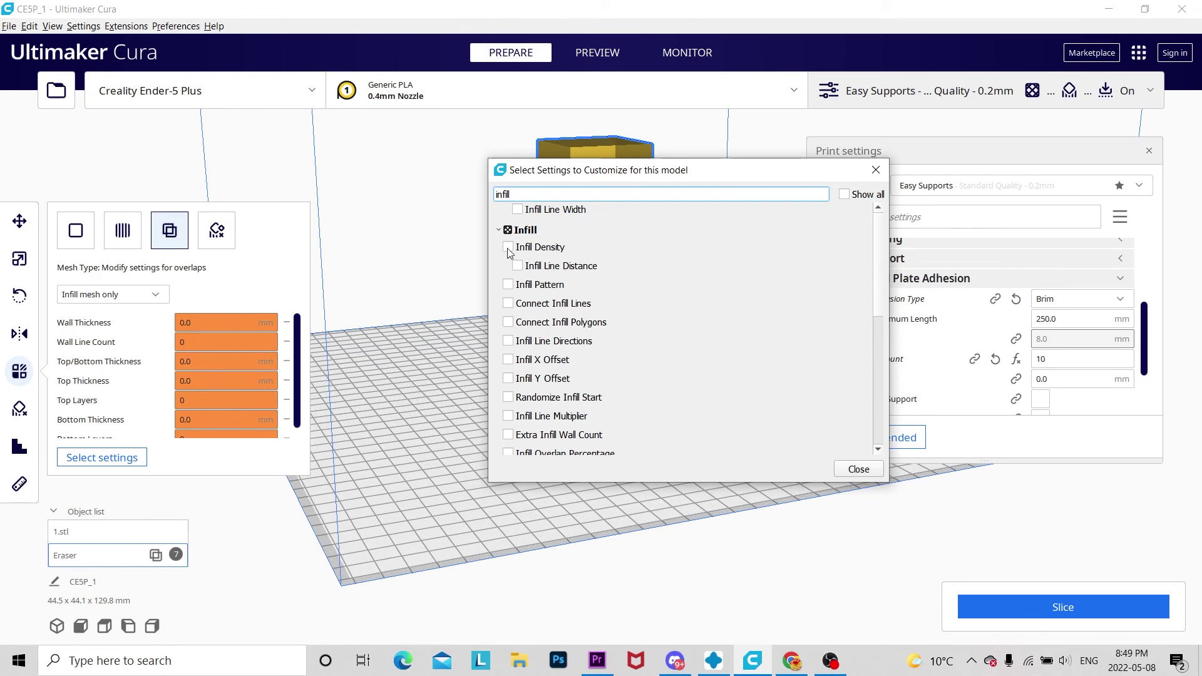
left_click(858, 469)
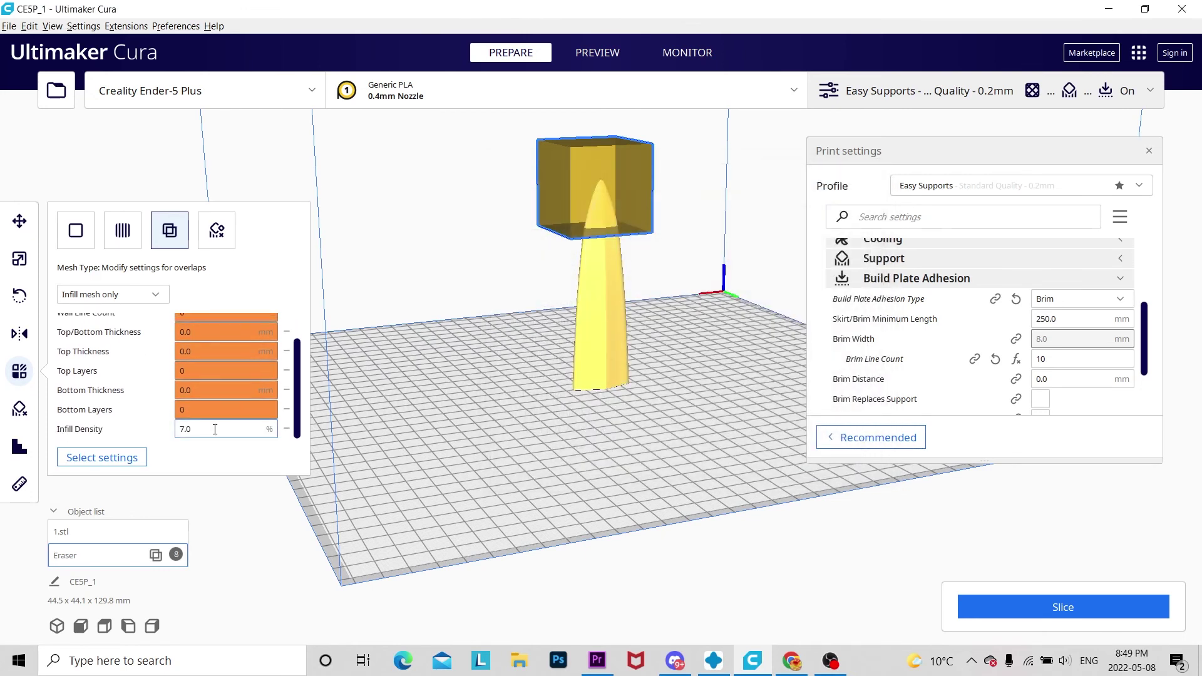
left_click_drag(213, 428, 75, 424)
type("1")
left_click(431, 306)
right_click_drag(430, 306, 328, 276)
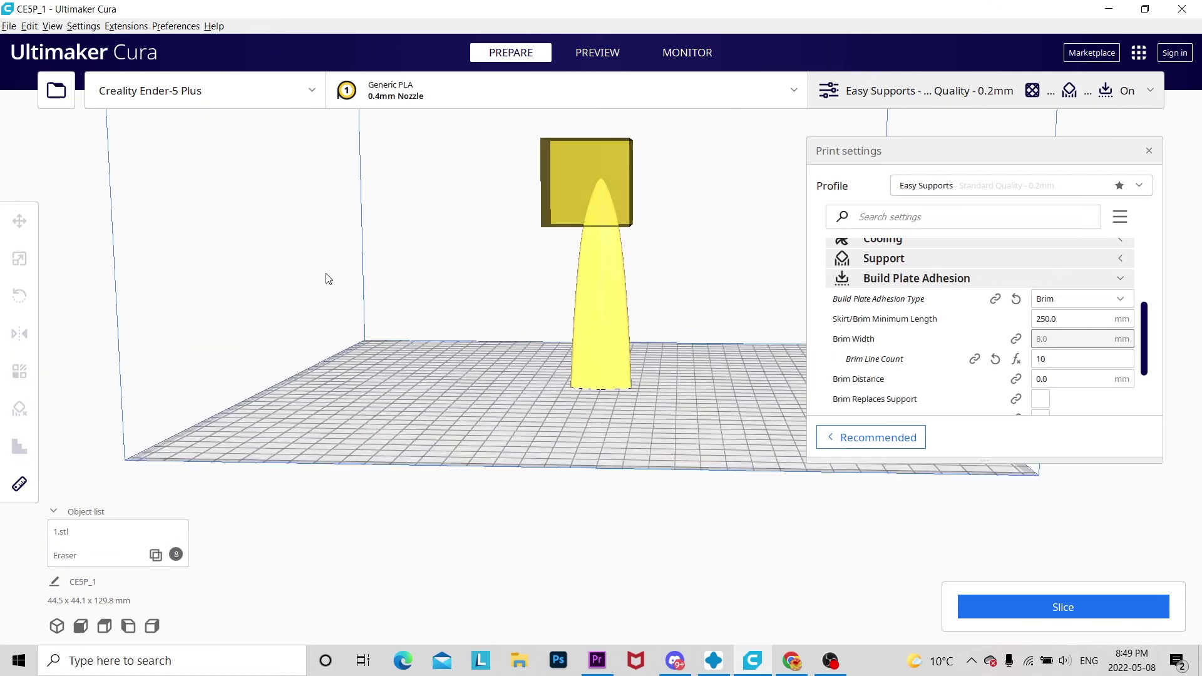
Step: Slice the blade (1 h 48 min, 9 g) and preview the tip layers down to layer 438
left_click(1002, 611)
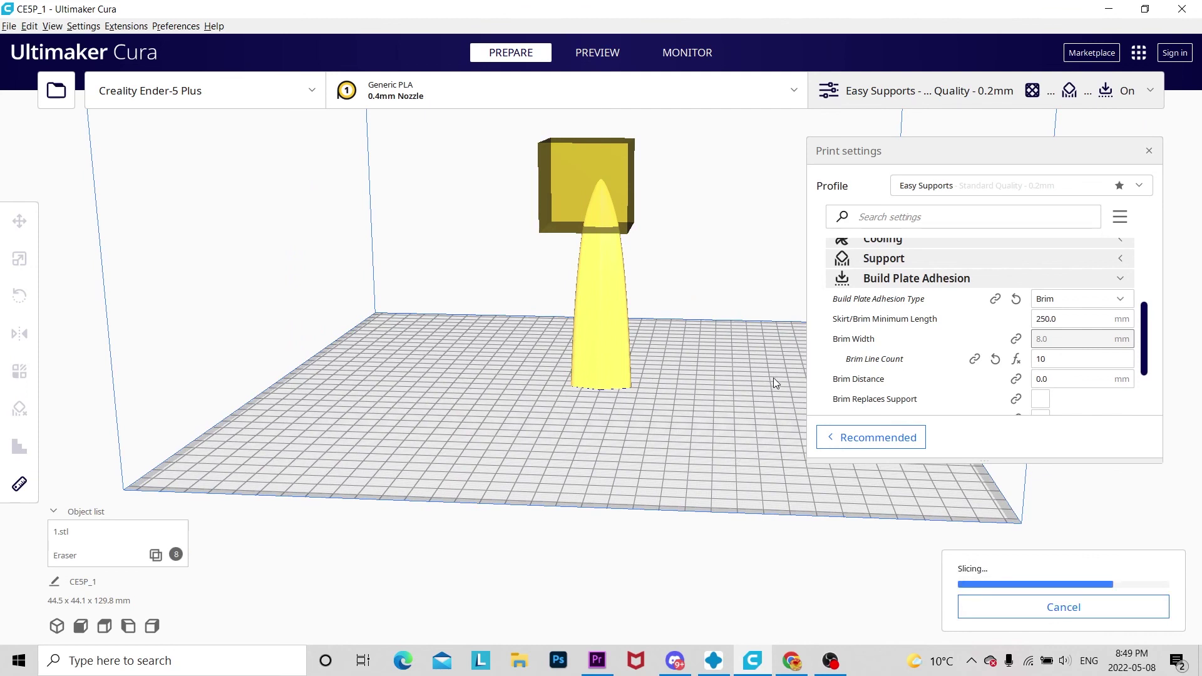
left_click(595, 55)
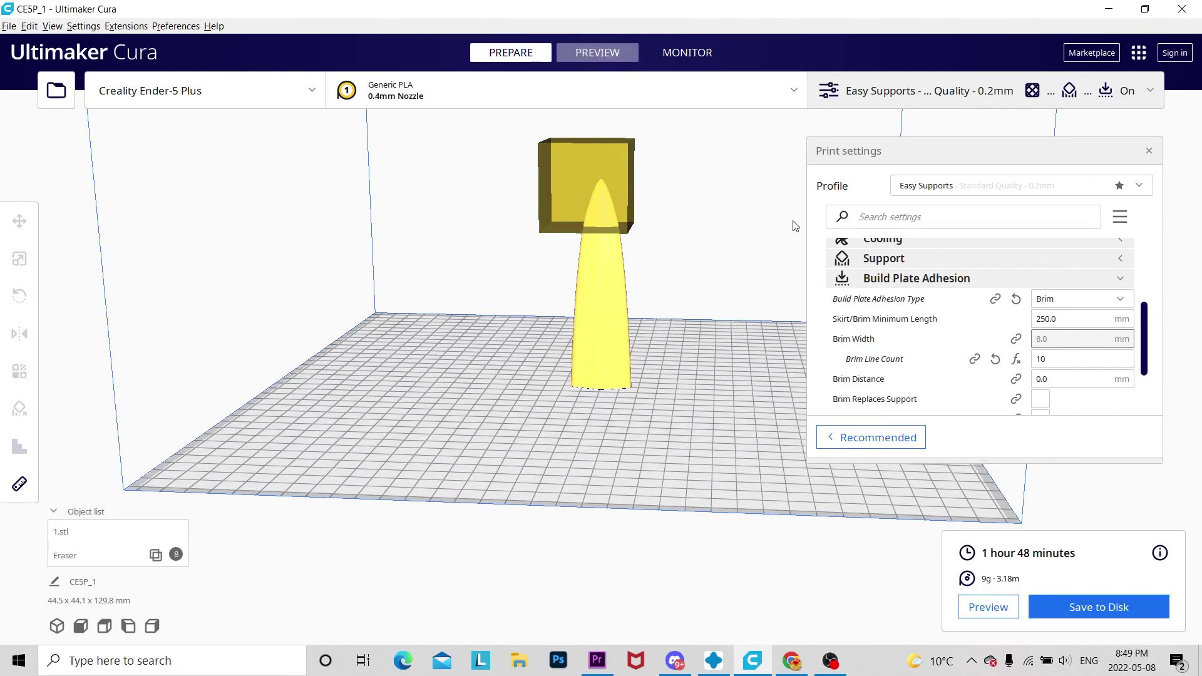
right_click_drag(745, 216, 771, 350)
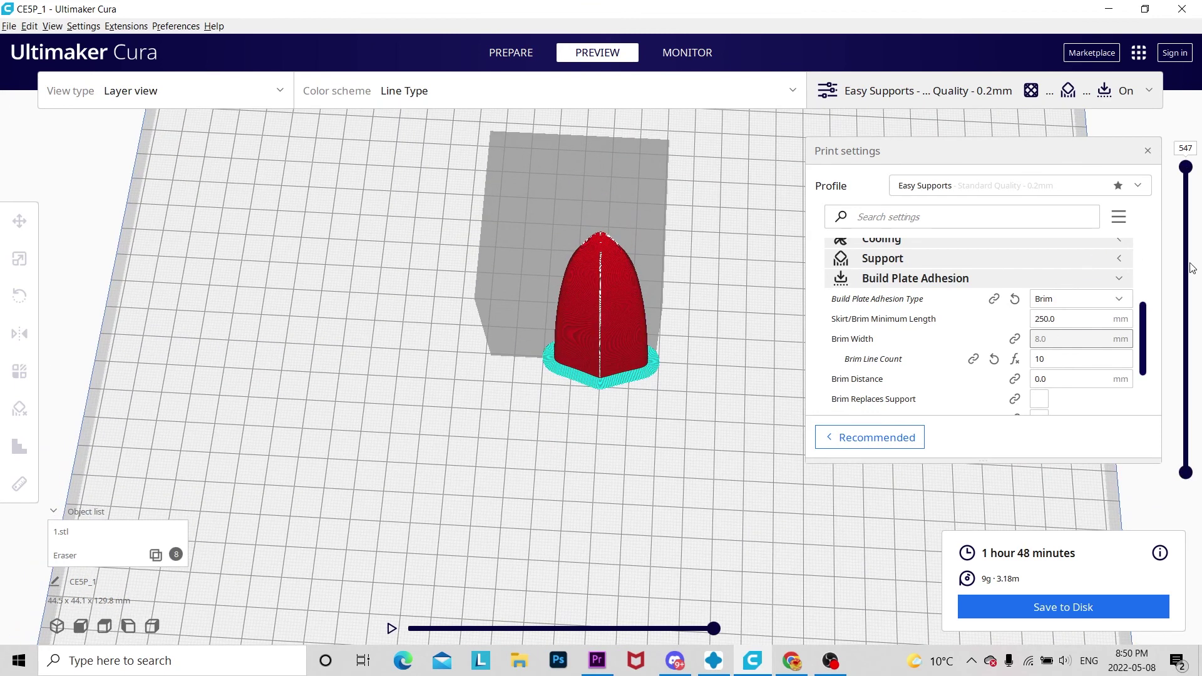
left_click_drag(1186, 168, 1200, 191)
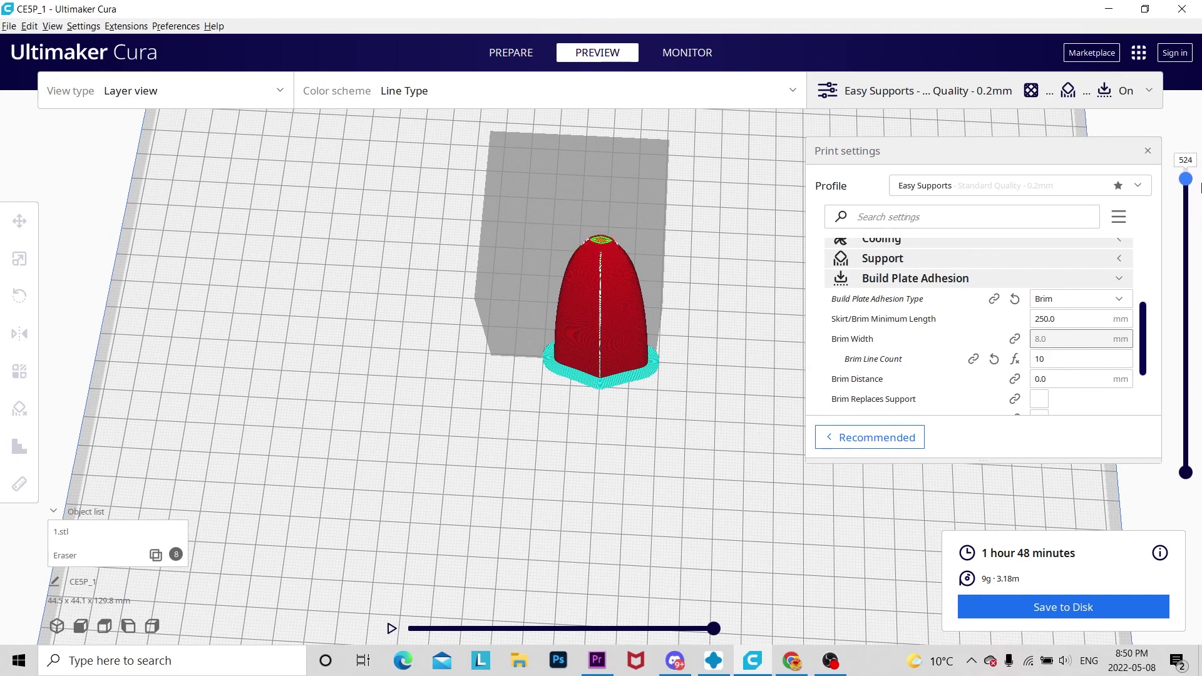